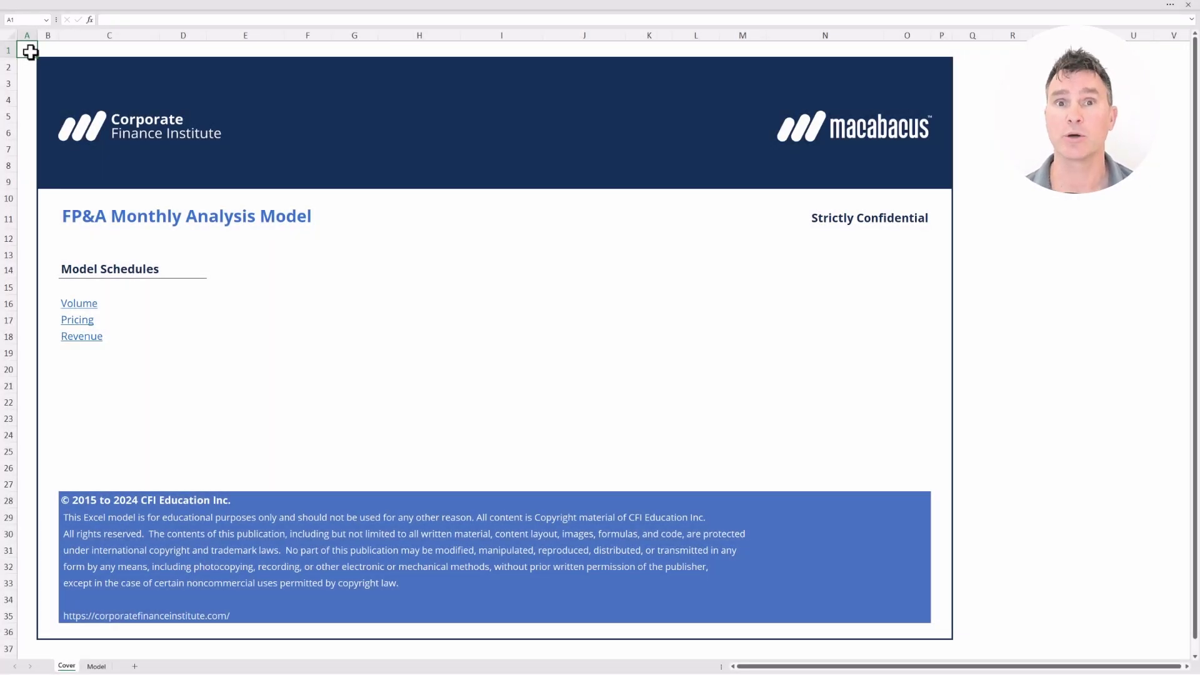
- Move from the Cover sheet to the Model sheet's Volume Schedule and charts
key(ctrl+Page_Down)
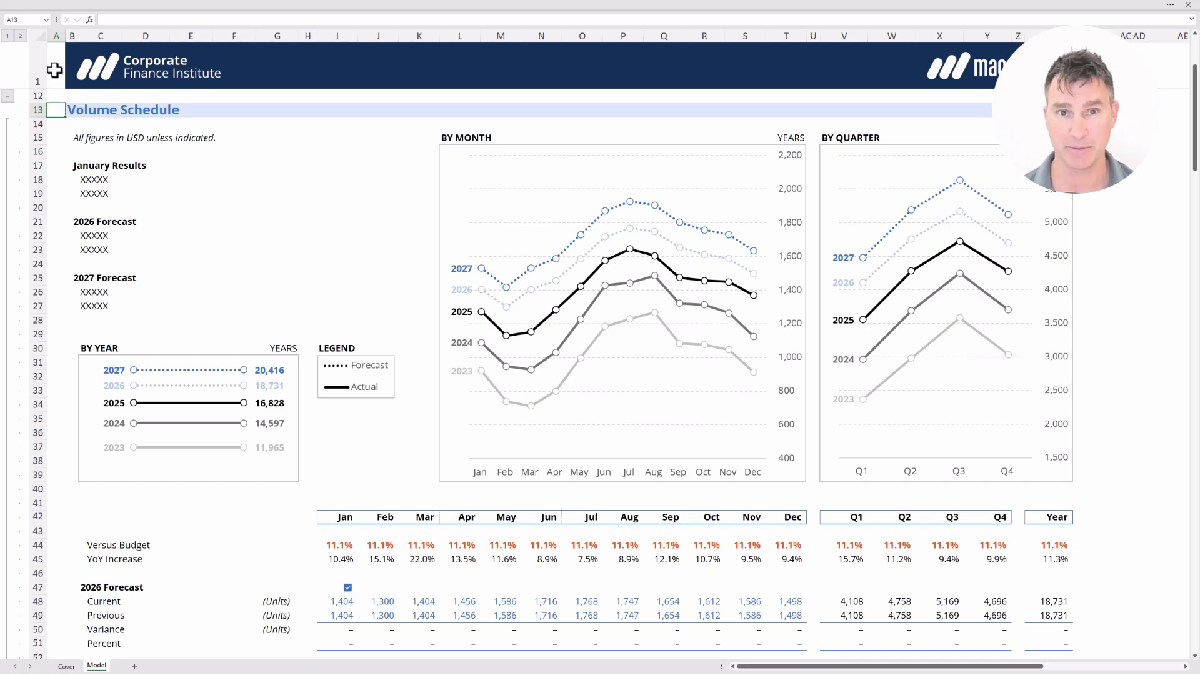
- Review the Jan–Dec Current, Previous, Versus Budget and YoY Increase monthly rows
key(Down)
key(Down)
key(Down)
key(Down)
key(Down)
key(Down)
key(Down)
key(Down)
key(Down)
key(Down)
key(Down)
key(Down)
key(Down)
key(Down)
key(Down)
key(Down)
key(Down)
key(Down)
key(Down)
key(Down)
key(Down)
key(Down)
key(Down)
key(Down)
key(Right)
key(Down)
key(ctrl+Right)
key(Down)
key(Down)
key(Down)
key(shift+Down)
key(ctrl+shift+Right)
key(Up)
key(Up)
key(Up)
key(Up)
key(ctrl+shift+Right)
key(shift+Down)
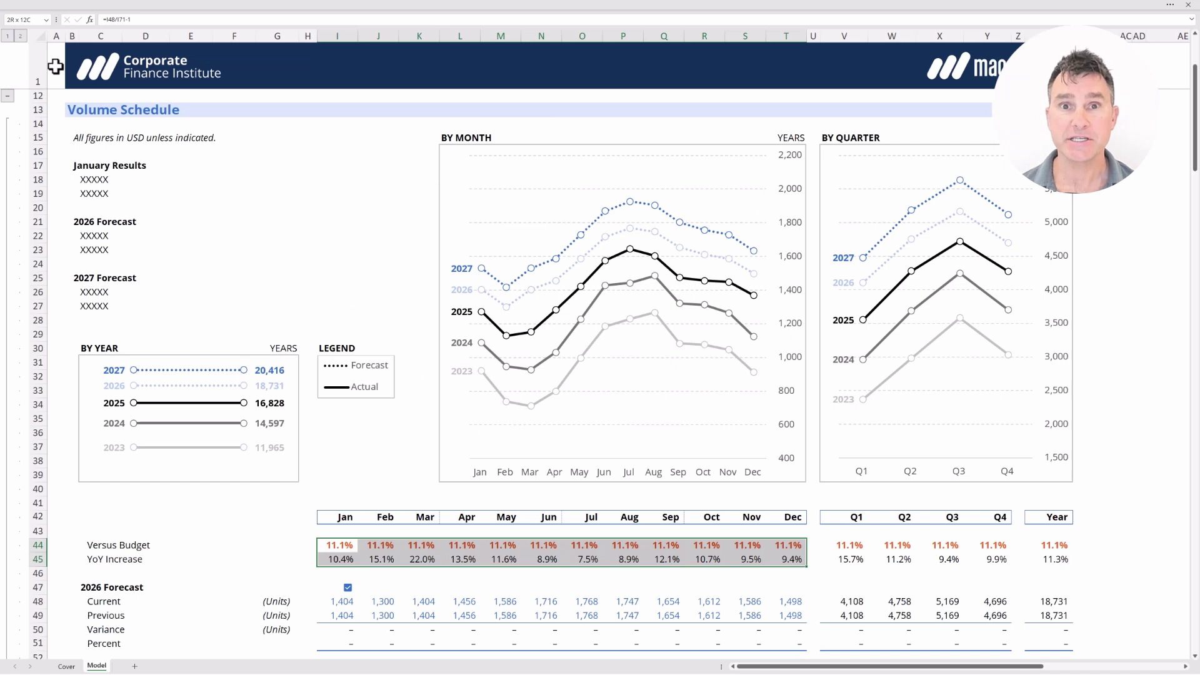
- Return to the top of the sheet to reveal the Timing & Labels inputs
key(Home)
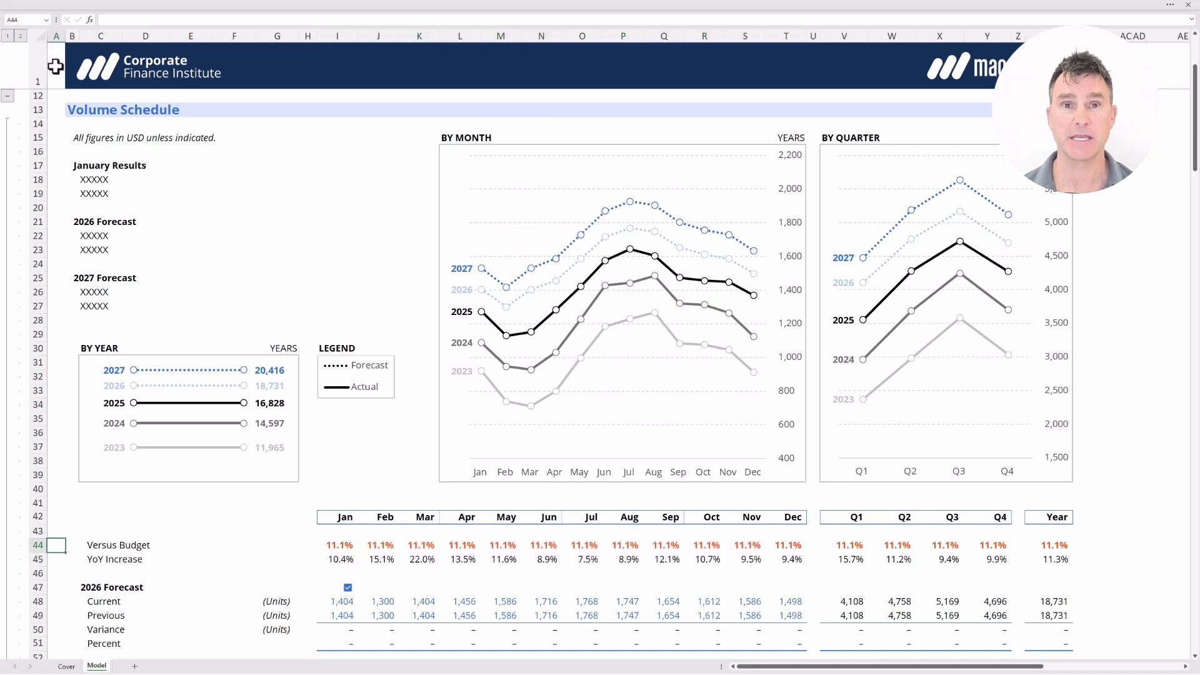
key(ctrl+Up)
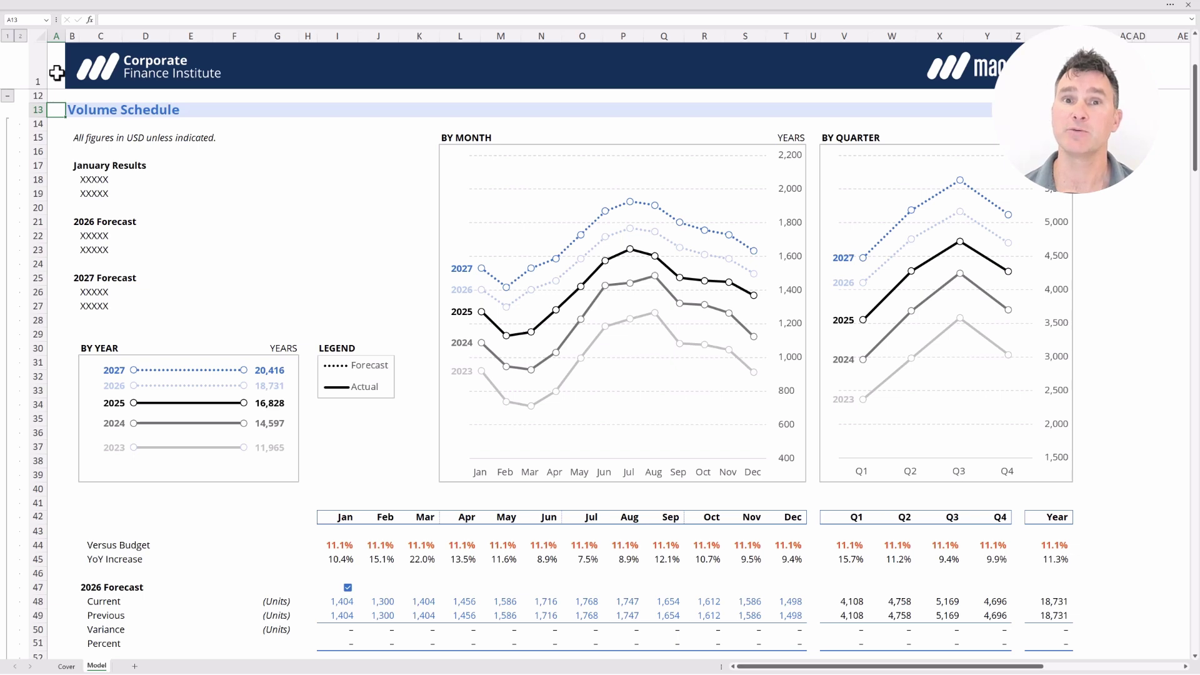
scroll(56, 73, up, 3)
click(56, 73)
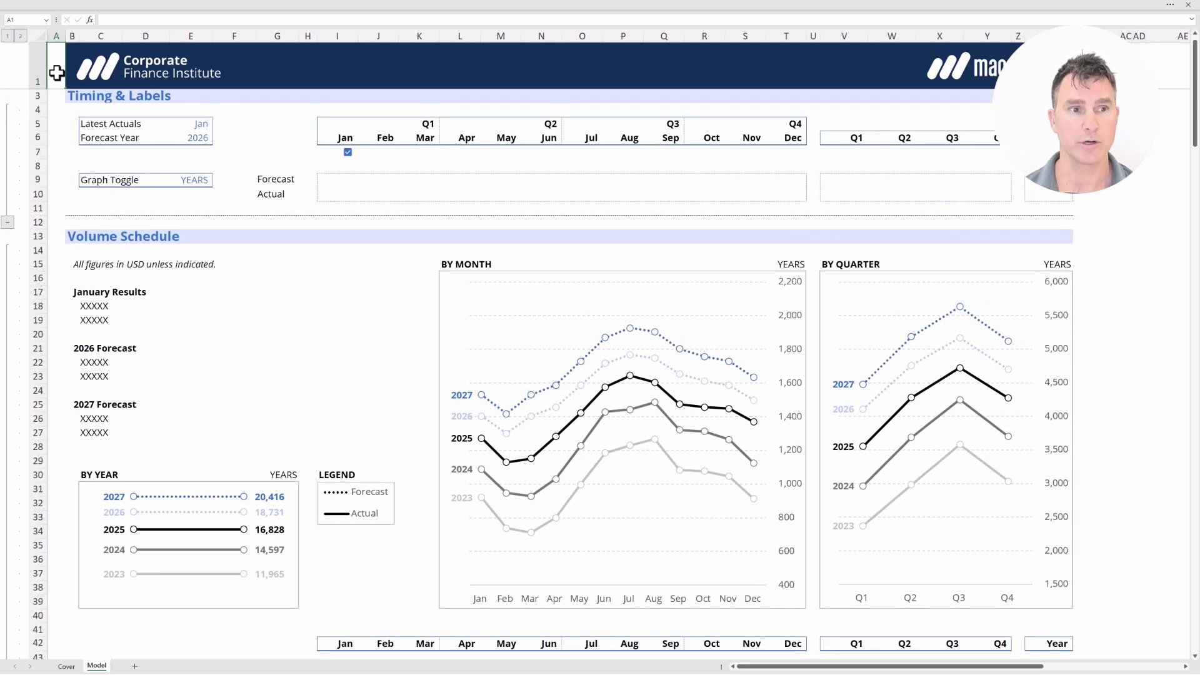
- Set the Latest Actuals month in E5 to Feb from its drop-down list
key(Down)
key(Down)
key(Right)
key(Right)
key(Right)
key(Down)
key(Right)
key(Down)
key(alt+Down)
key(Down)
key(Return)
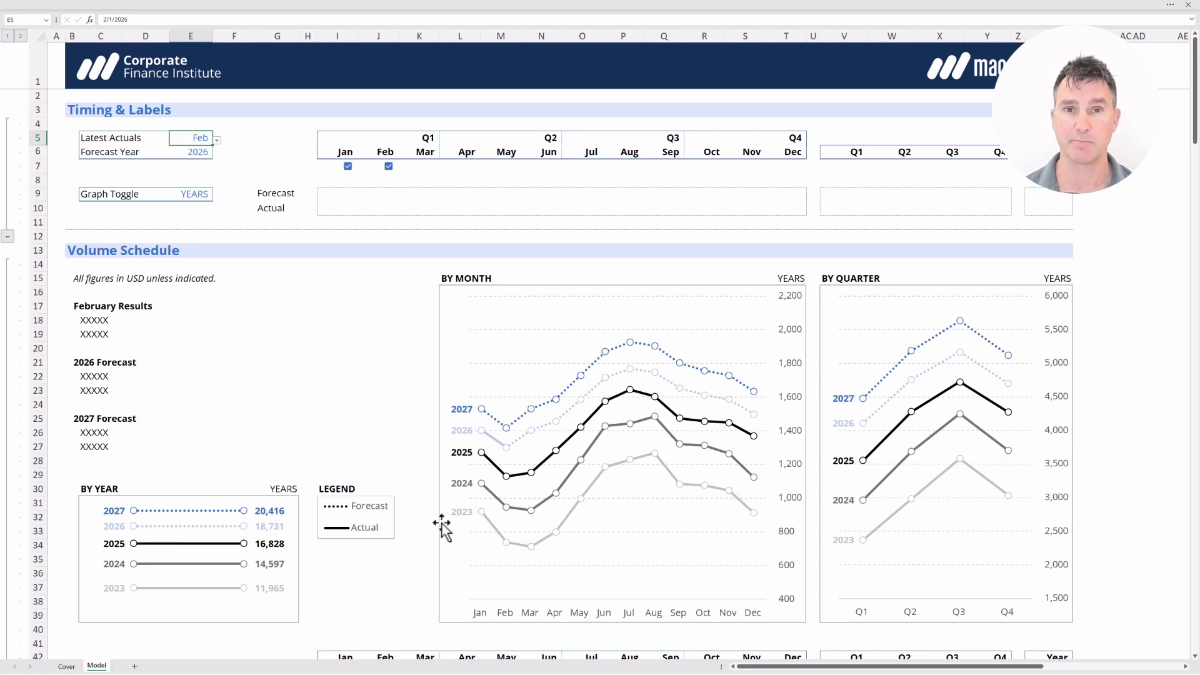
- Select the Graph Toggle row C9:E9
key(Down)
key(Down)
key(Down)
key(Down)
key(Left)
key(Left)
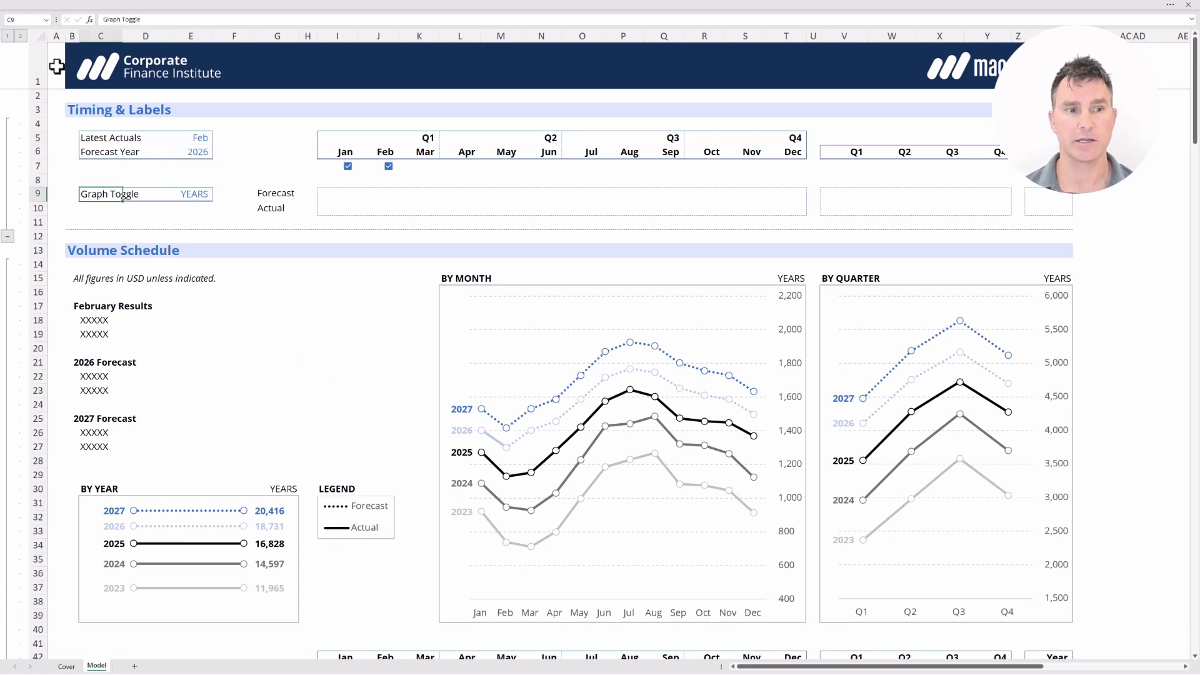
key(shift+Right)
key(shift+Right)
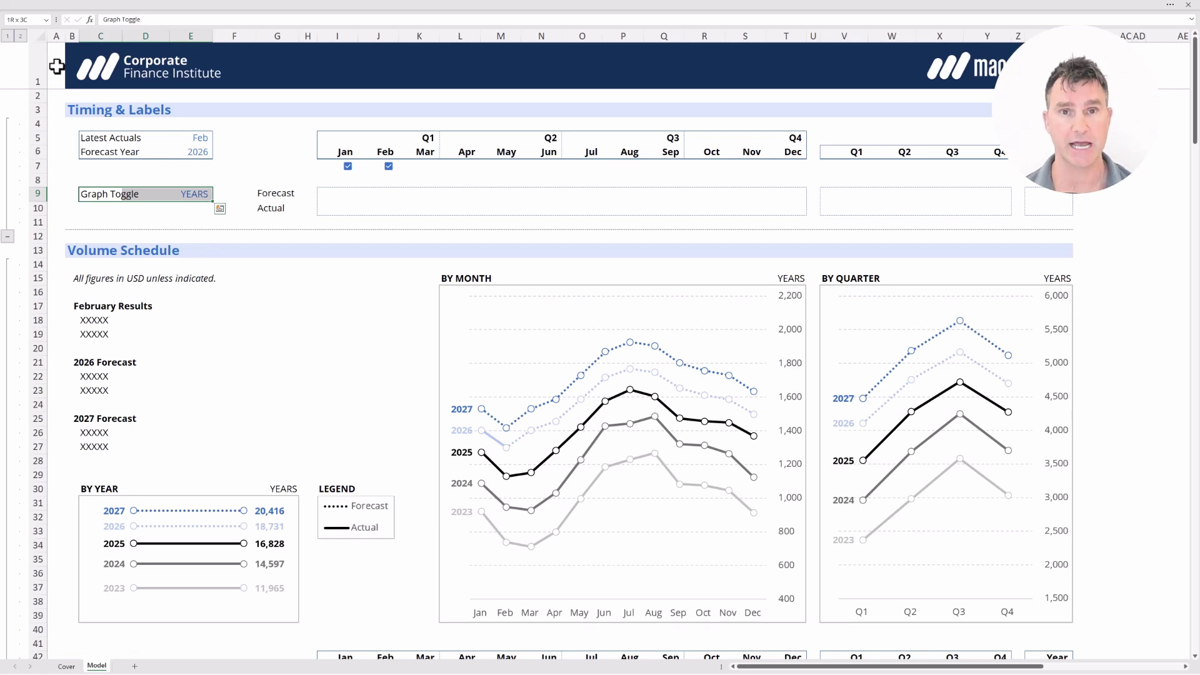
key(shift+Left)
key(shift+Left)
key(Right)
key(Right)
key(alt+Down)
key(Down)
key(Return)
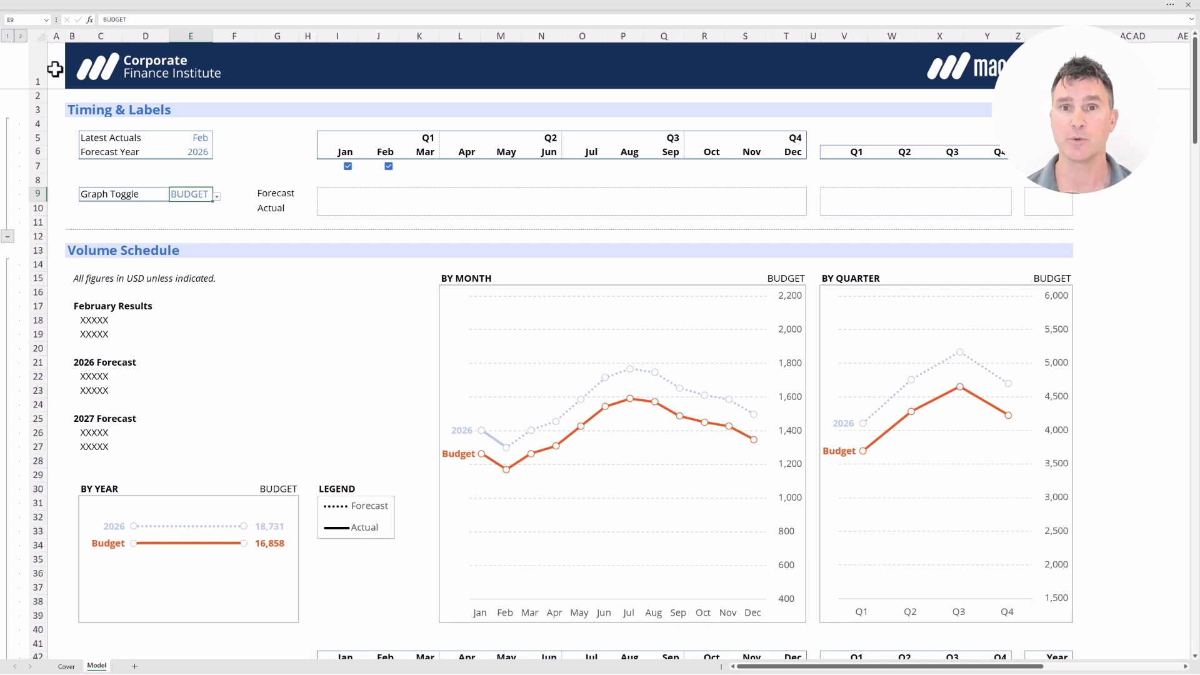
key(alt+Down)
key(Up)
key(Return)
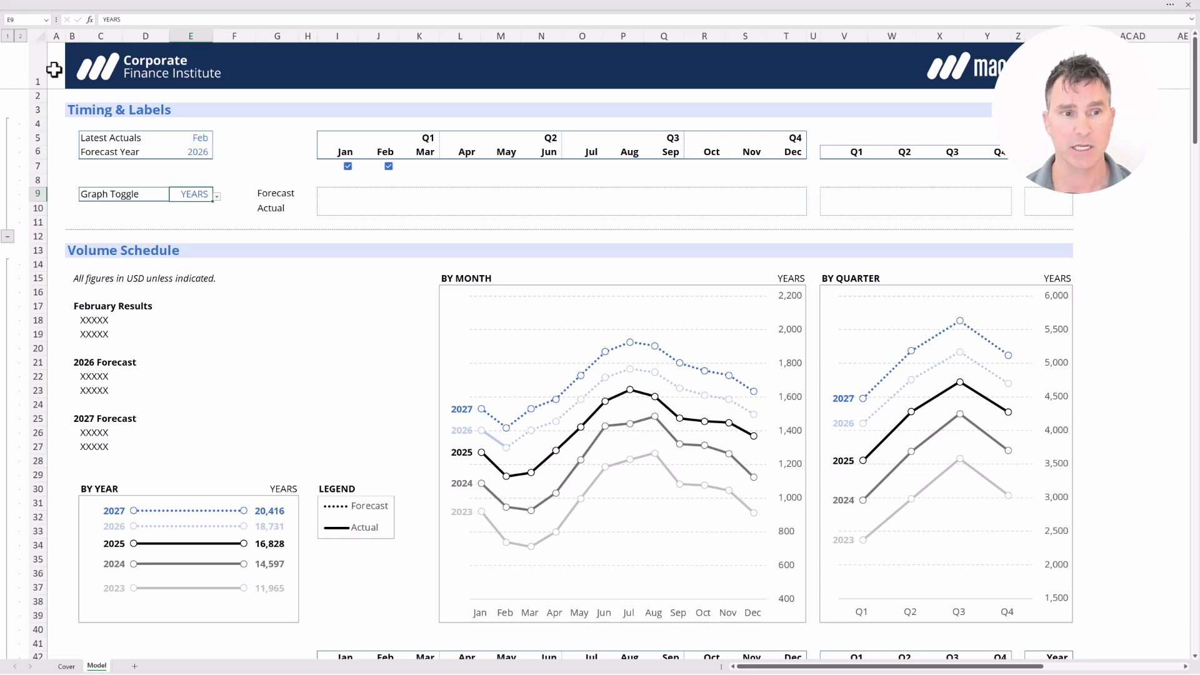
key(Down)
key(Down)
key(Down)
key(Down)
key(Down)
key(Down)
key(Down)
key(Down)
key(Left)
key(Left)
key(Left)
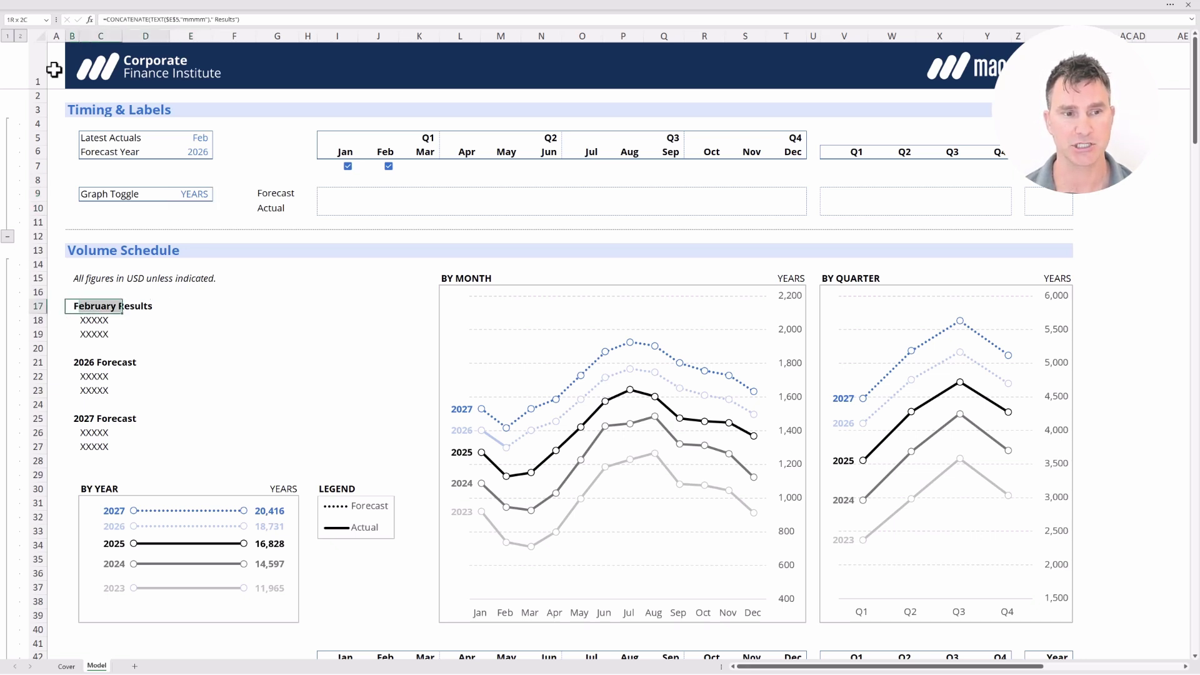
key(shift+Right)
key(shift+Right)
key(shift+Right)
key(shift+Right)
key(shift+Down)
key(shift+Down)
key(shift+Down)
key(shift+Down)
key(shift+Down)
key(shift+Down)
key(shift+Down)
key(shift+Down)
key(shift+Down)
key(shift+Down)
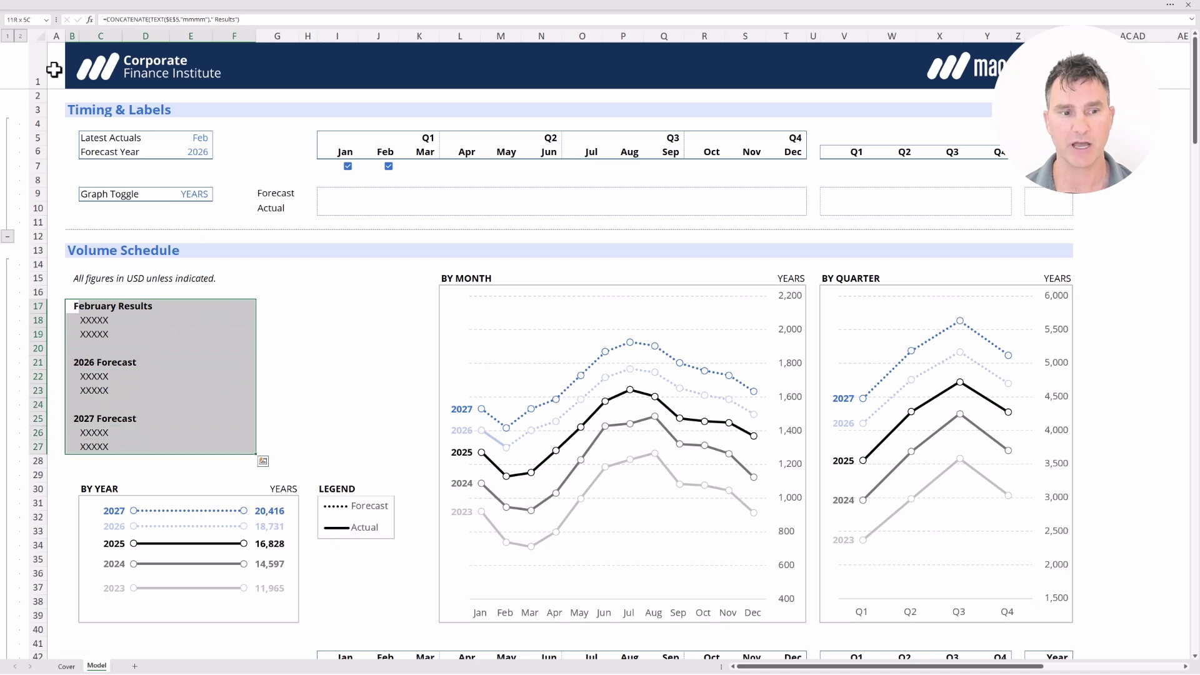
key(shift+Right)
key(shift+Right)
key(shift+Right)
key(shift+Right)
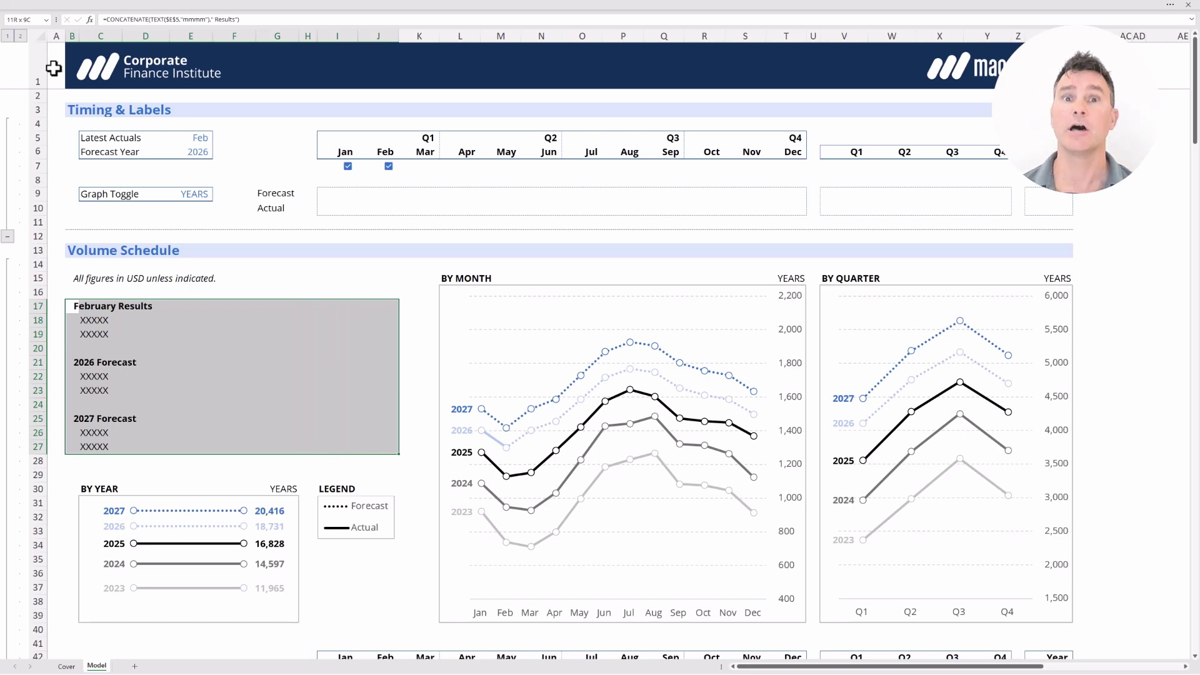
key(Left)
- Scroll the completed model with Forecast Year 2025 and January Results commentary
scroll(53, 69, down, 3)
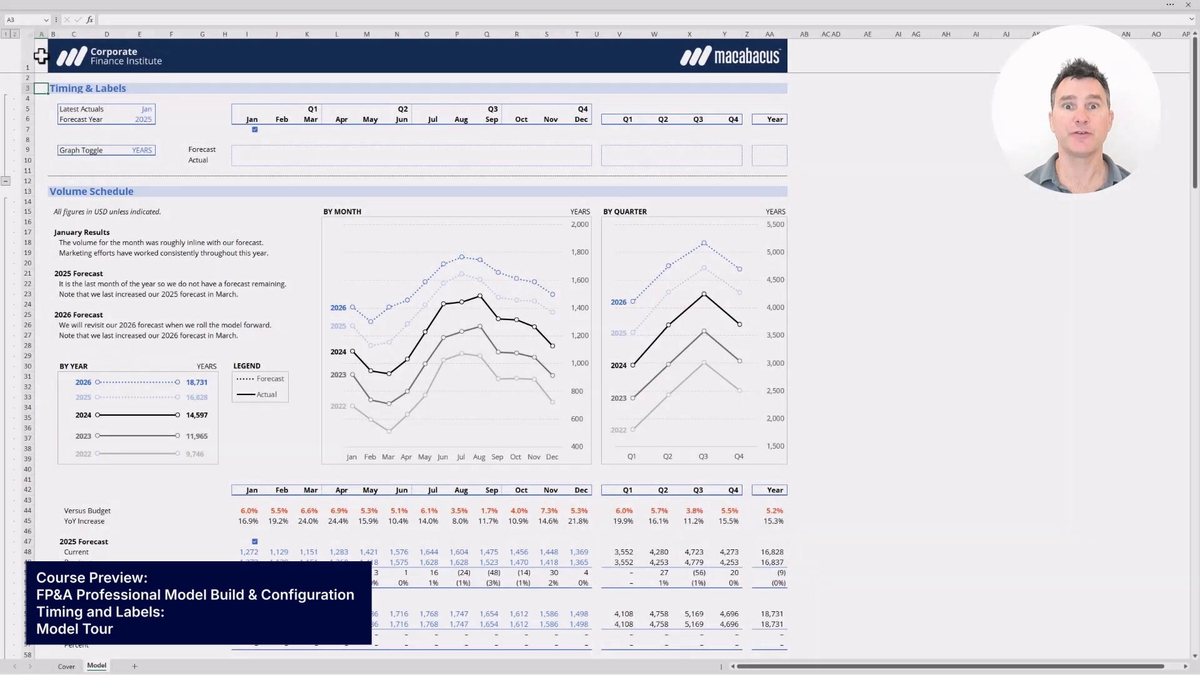
key(Down)
key(Down)
key(Down)
key(Right)
key(Right)
key(shift+Right)
key(shift+Right)
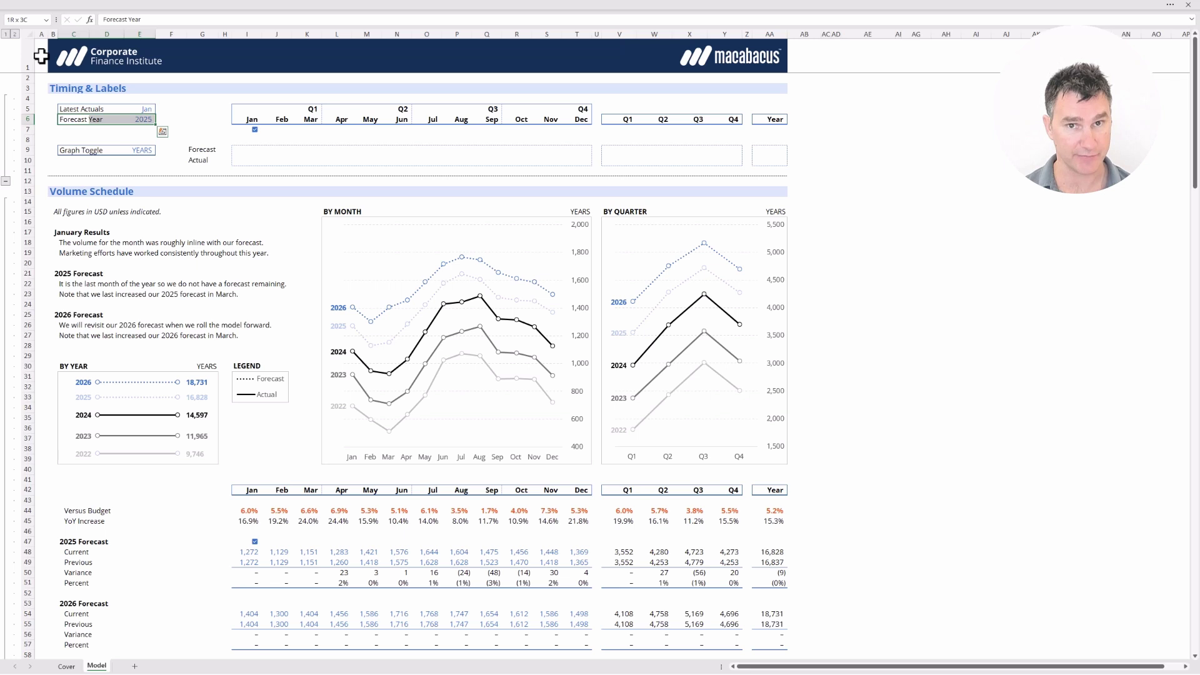
key(Left)
key(Left)
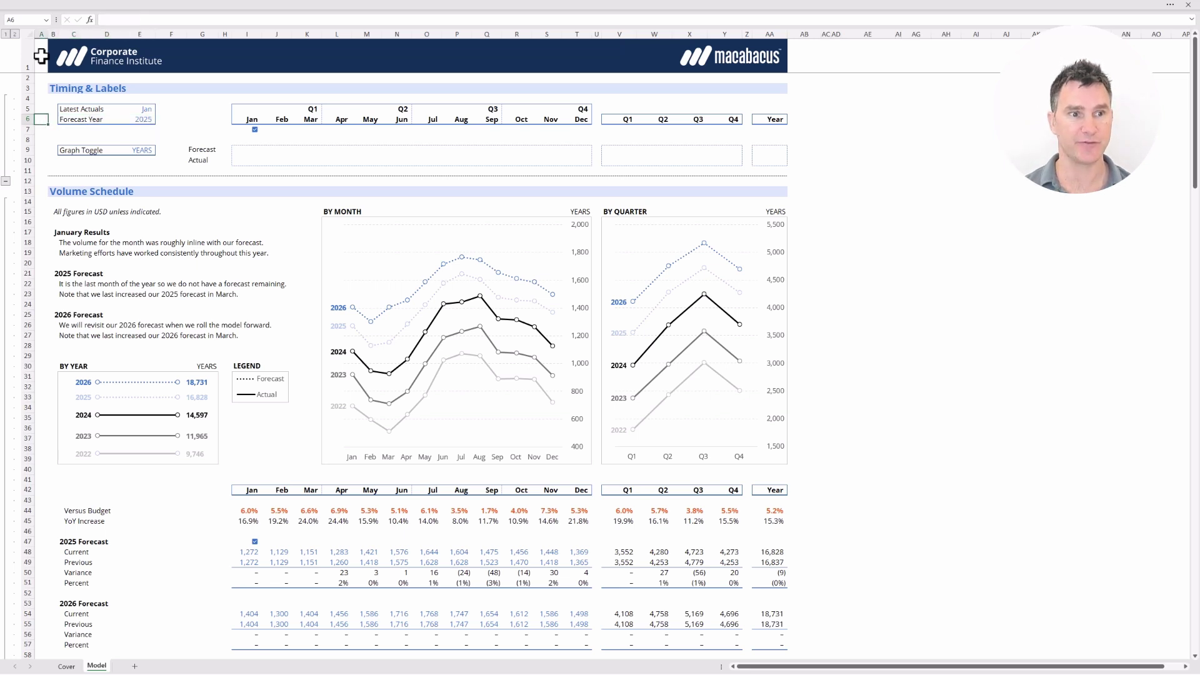
key(Down)
key(Down)
key(Down)
key(Down)
key(Down)
key(Down)
key(Down)
key(Down)
key(Down)
key(Down)
key(Down)
key(Down)
key(Down)
key(Down)
key(Down)
key(Down)
key(Down)
key(Down)
key(Down)
key(Down)
key(Down)
key(Down)
key(Down)
key(Down)
key(Down)
key(Down)
key(Down)
key(Down)
key(Down)
key(Down)
key(Down)
key(Down)
key(Down)
key(Down)
key(Down)
key(Right)
key(Right)
key(shift+Right)
key(shift+Right)
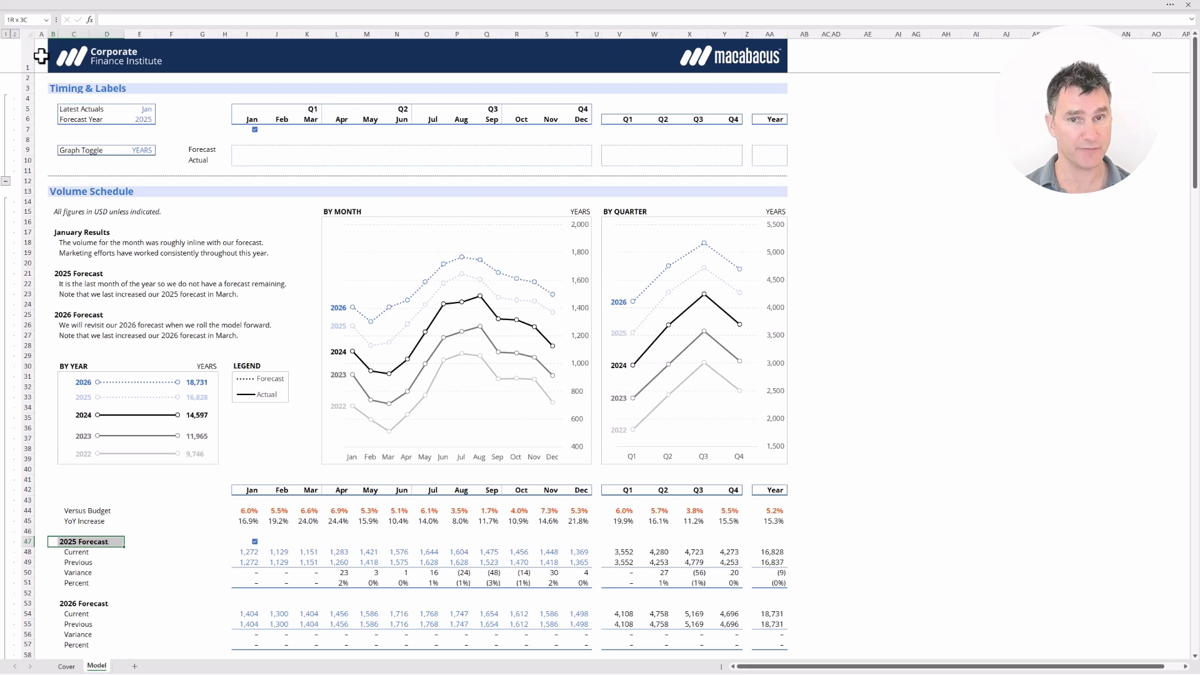
key(Down)
key(Down)
key(Down)
key(Down)
key(Down)
key(Down)
key(shift+Right)
key(shift+Right)
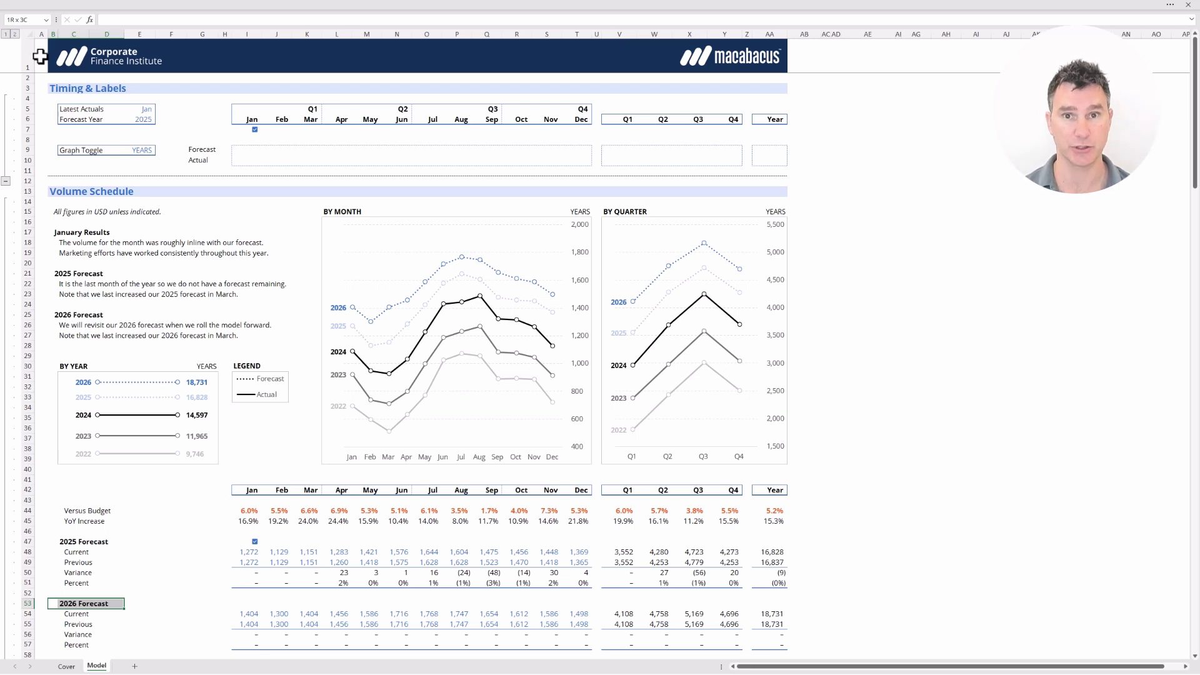
key(Home)
key(ctrl+Up)
key(ctrl+Up)
key(Down)
key(Down)
key(Right)
key(Right)
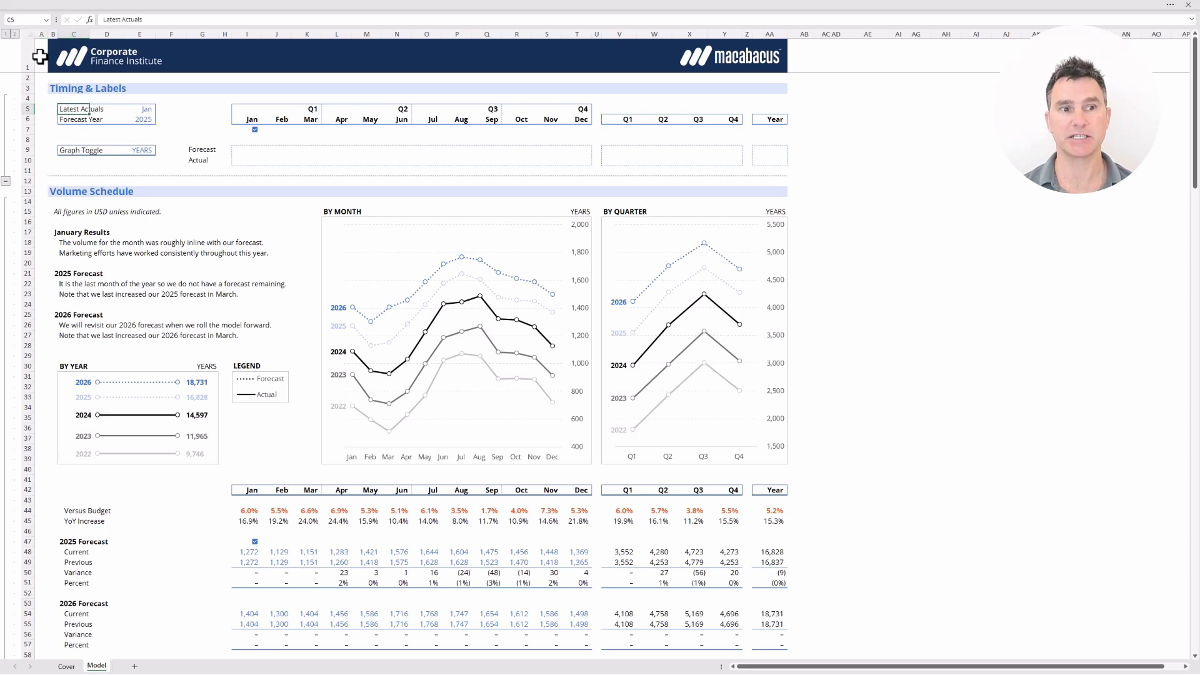
- Set the Latest Actuals month in E5 to Mar
key(shift+Right)
key(shift+Right)
key(Right)
key(alt+Down)
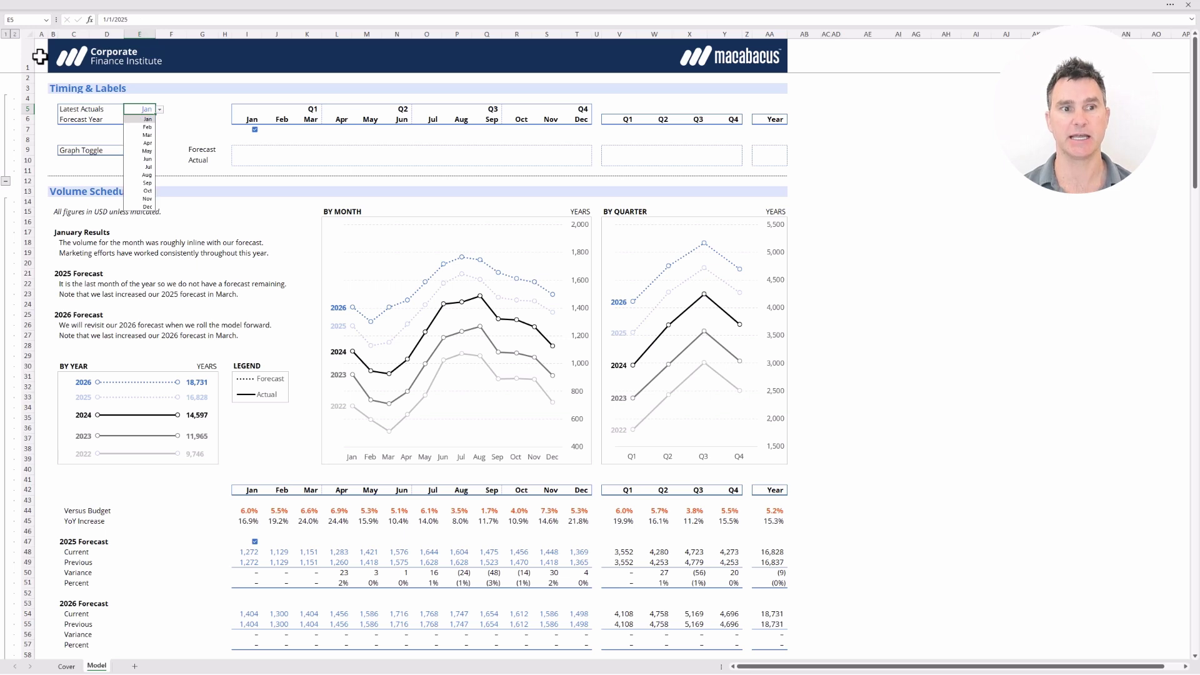
key(Down)
key(Down)
key(Return)
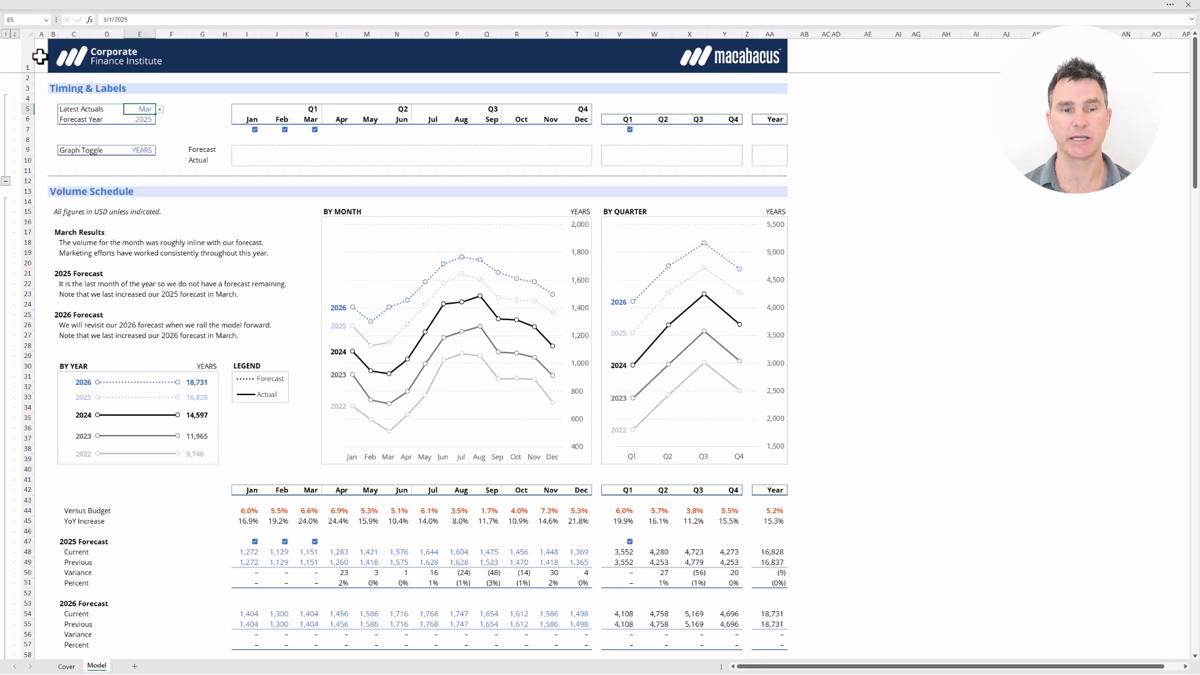
- Select the Jan–Mar month headers and their actual checkboxes
key(Right)
key(Right)
key(Right)
key(Right)
key(Down)
key(shift+Right)
key(shift+Right)
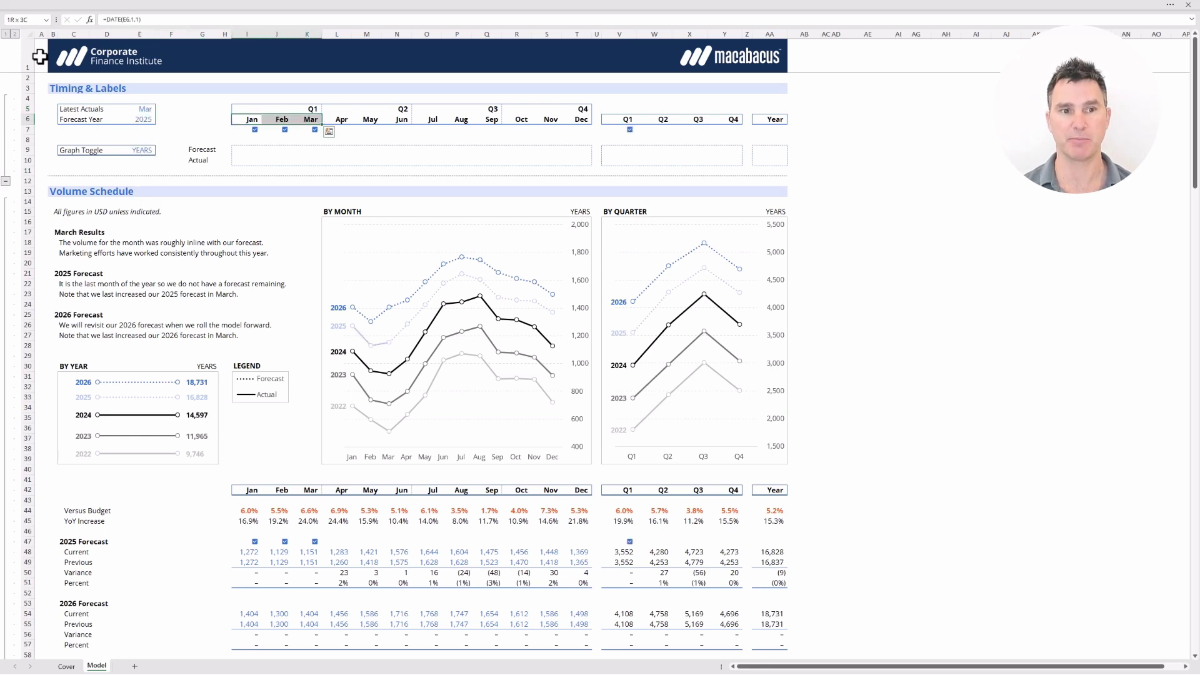
key(shift+Down)
key(shift+Up)
key(shift+Down)
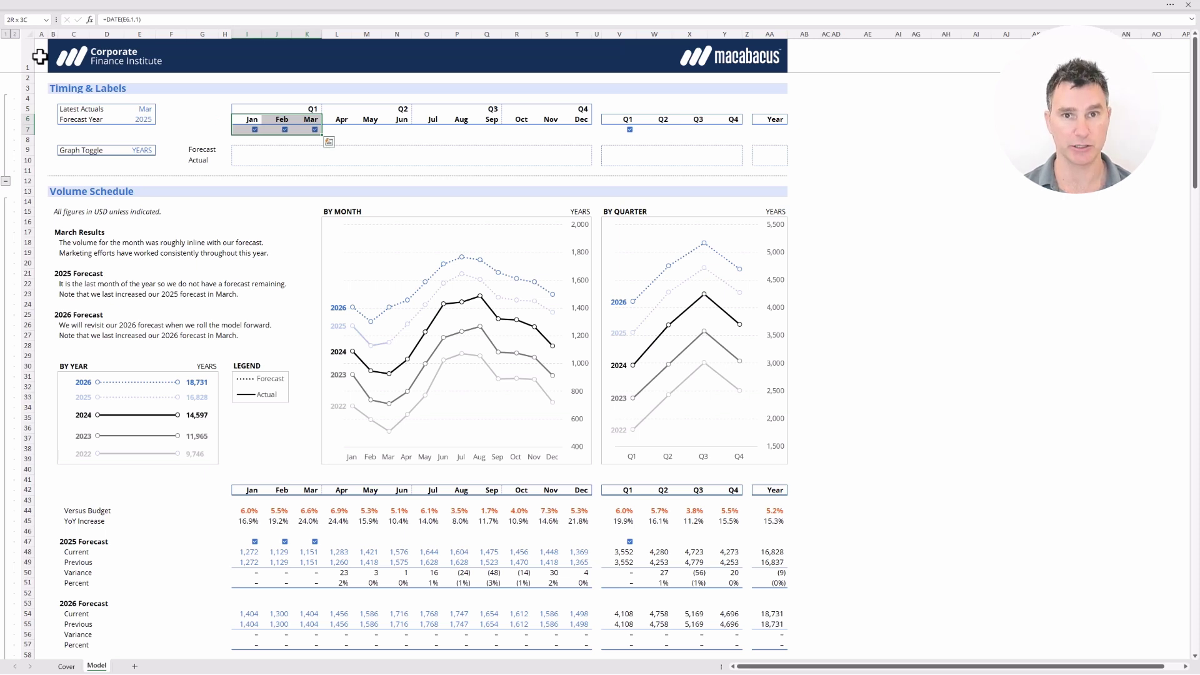
- Select the Latest Actuals cells E5:F5, then the checkbox cells I7:K8 and V7:V8
key(Left)
key(Left)
key(Left)
key(Up)
key(shift+Left)
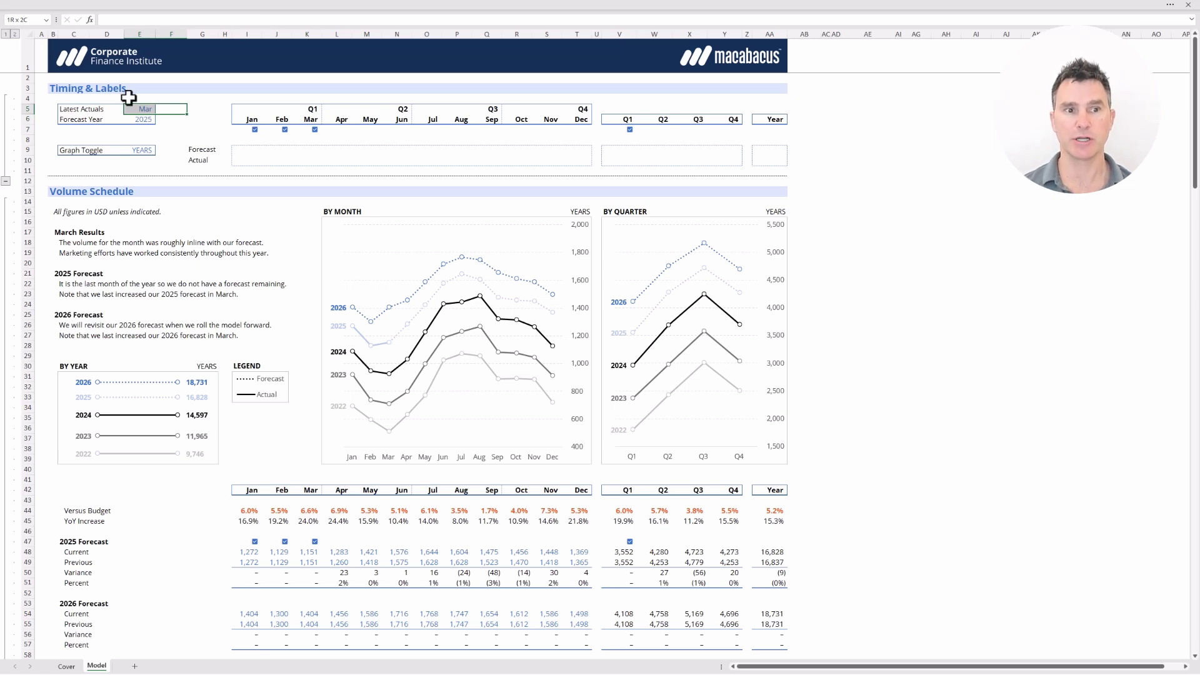
drag(254, 143, 300, 129)
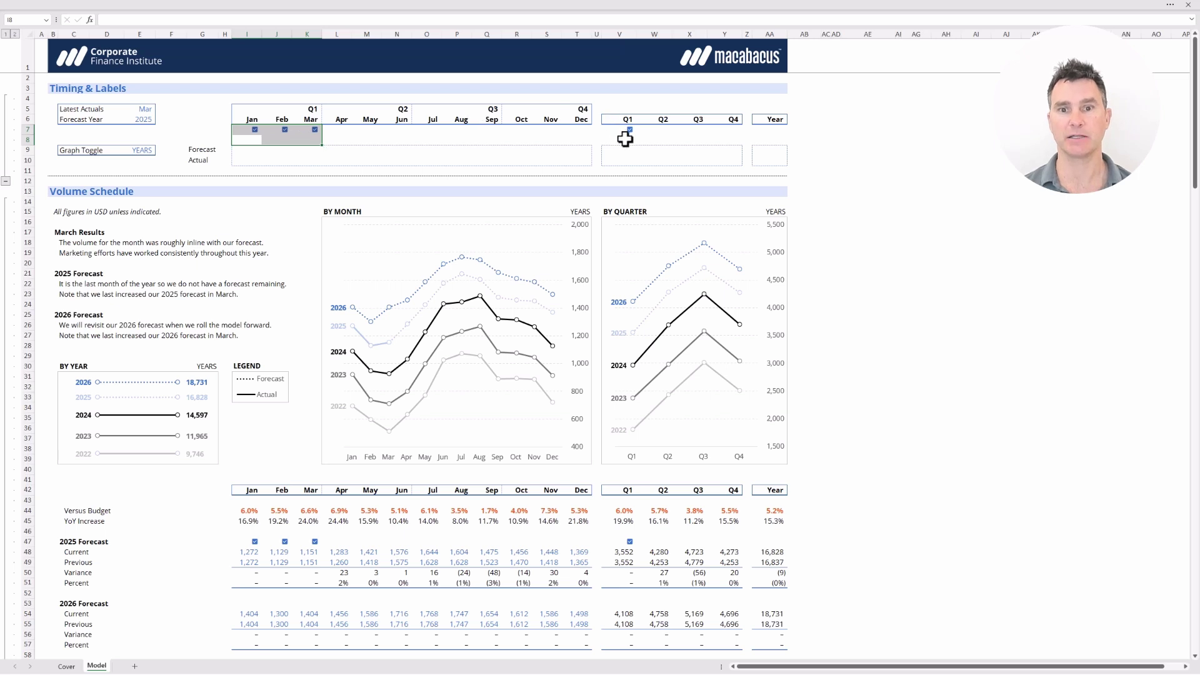
drag(625, 138, 627, 130)
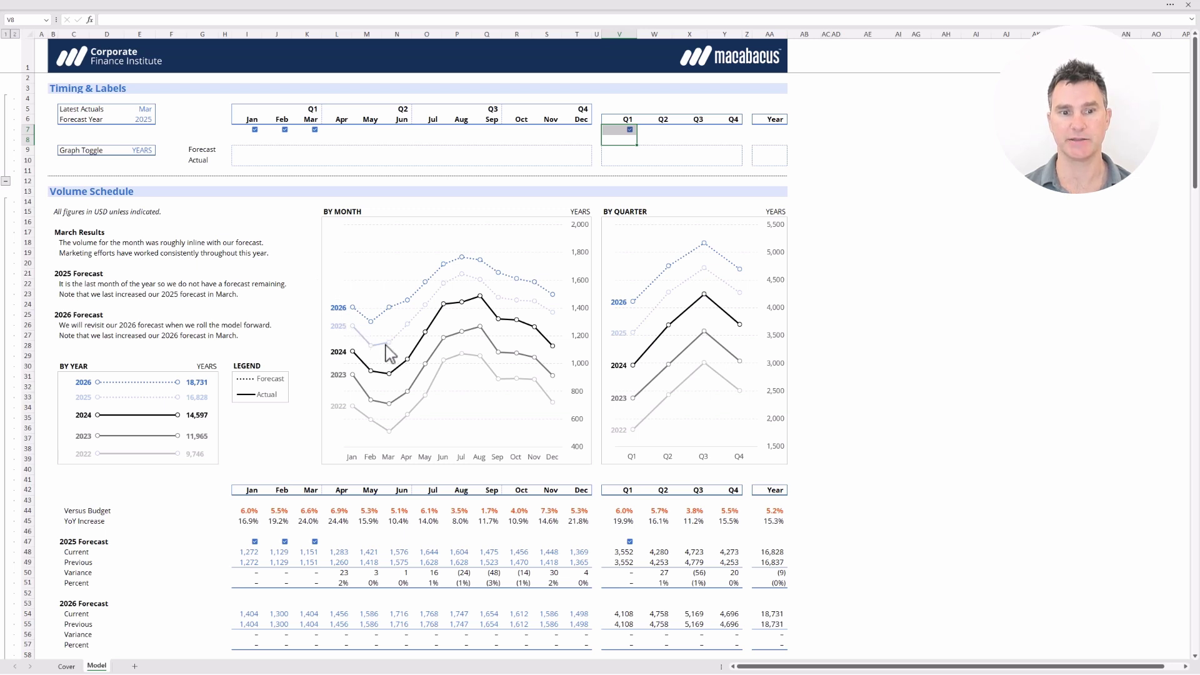
mouse_move(386, 346)
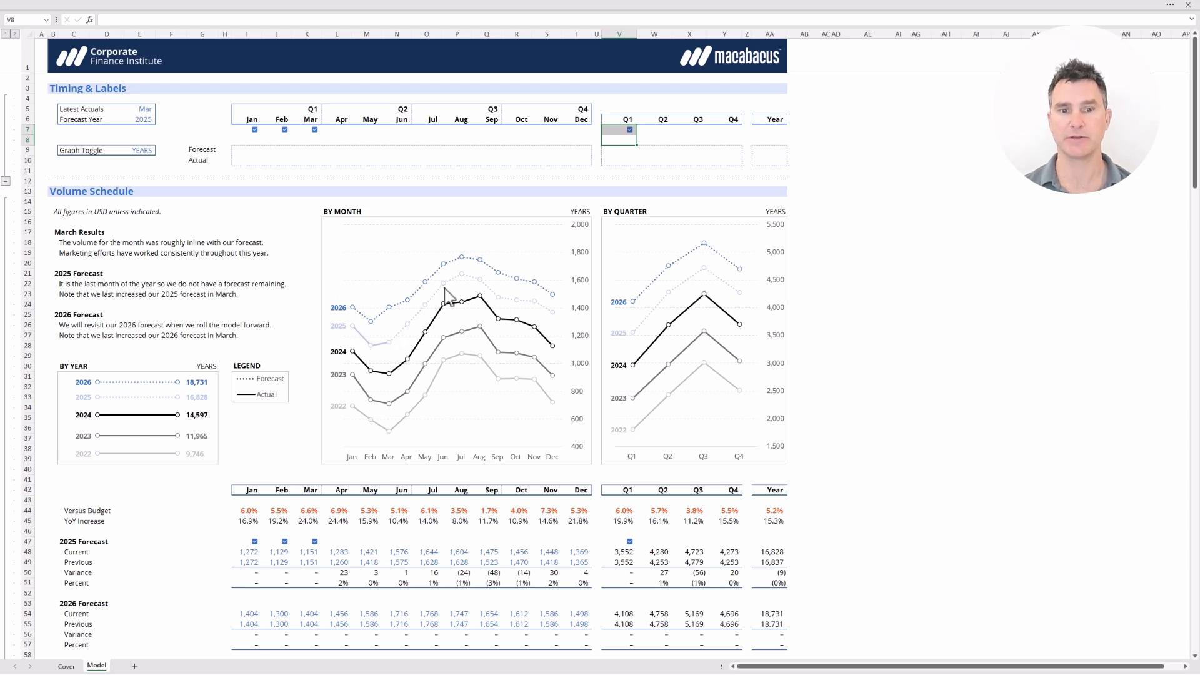
- Set the Latest Actuals month in E5 to Jun
click(171, 110)
key(Left)
key(alt+Down)
key(Down)
key(Down)
key(Down)
key(Down)
key(Down)
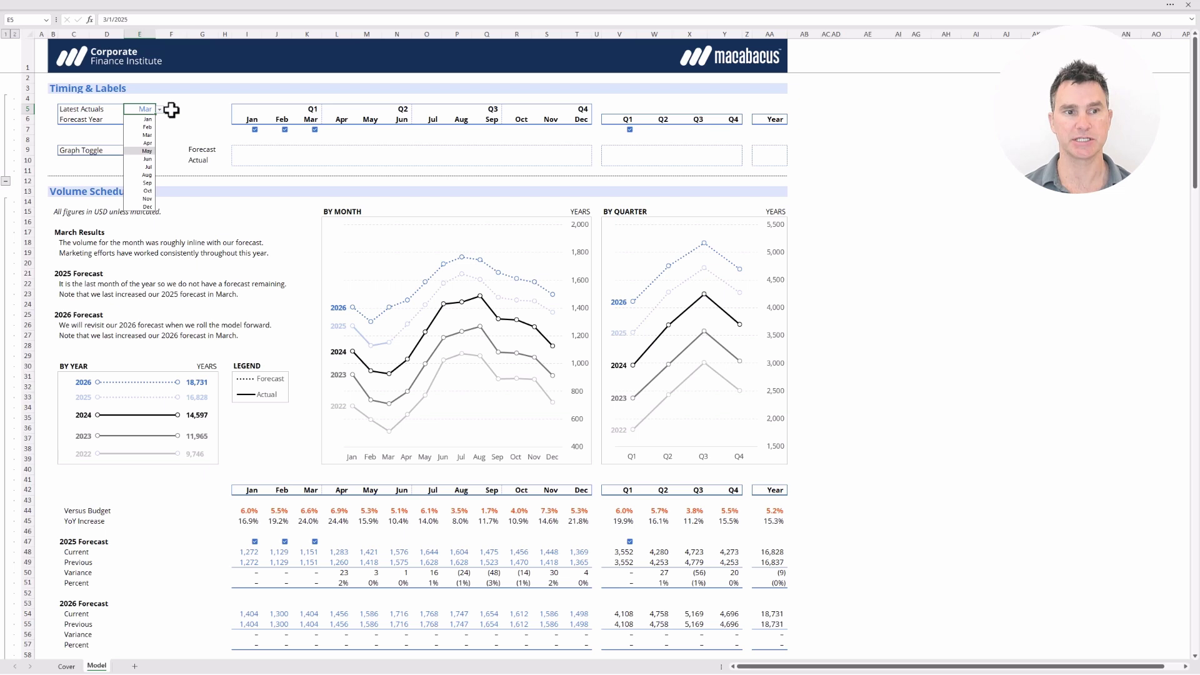
key(Return)
- Select the Q2 header and its checkbox cell
key(Right)
key(Right)
key(Right)
key(Right)
key(Right)
key(Right)
key(Right)
key(Right)
key(Right)
key(Right)
key(Right)
key(Right)
key(Right)
key(Right)
key(Right)
key(Right)
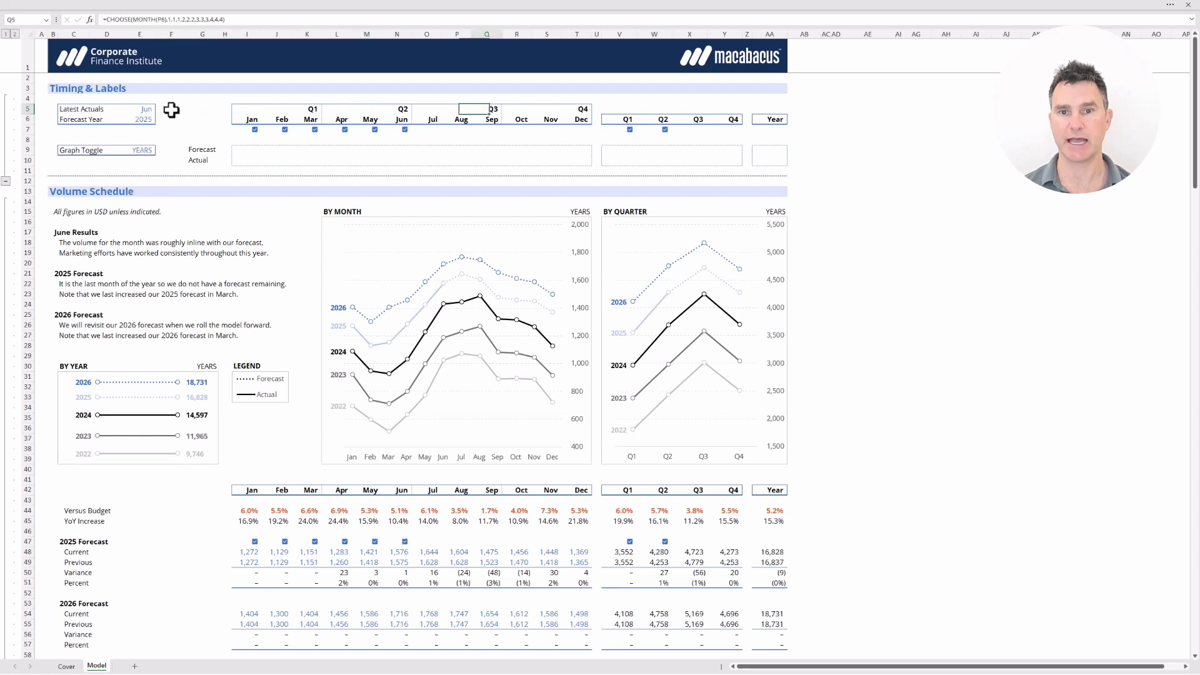
key(Right)
key(Right)
key(Down)
key(shift+Down)
key(ctrl+v)
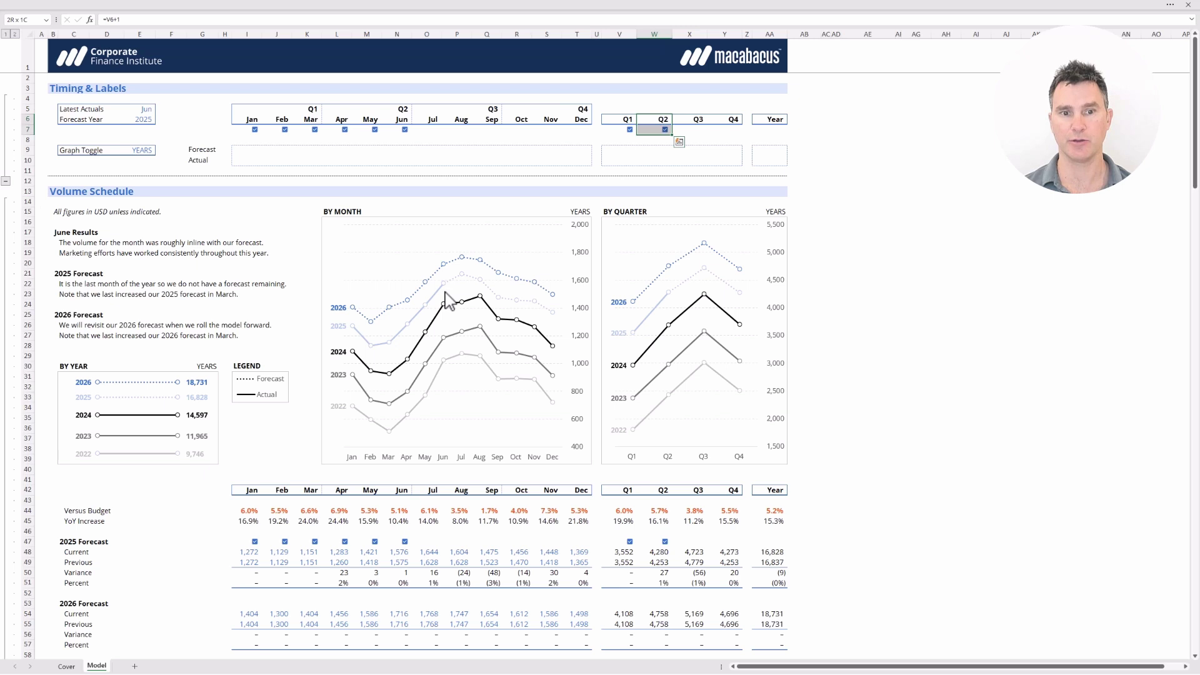
- Change the Latest Actuals month to Sep
key(Up)
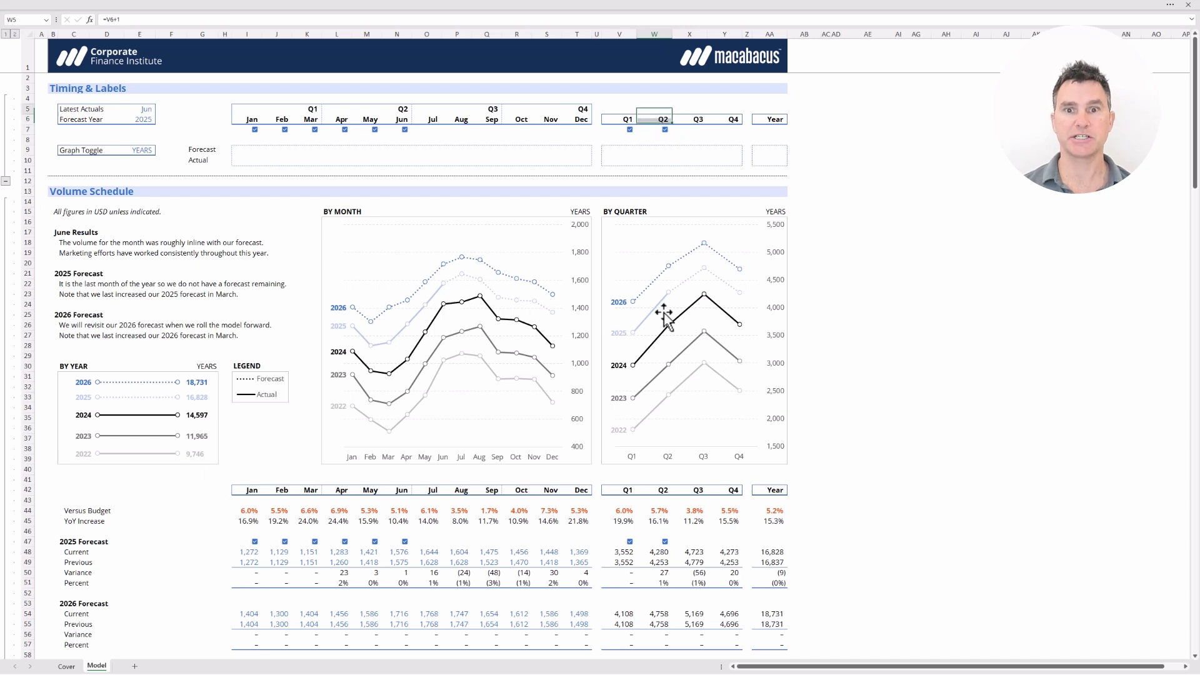
key(ctrl+Left)
key(ctrl+Left)
key(Left)
key(Left)
key(Left)
key(Left)
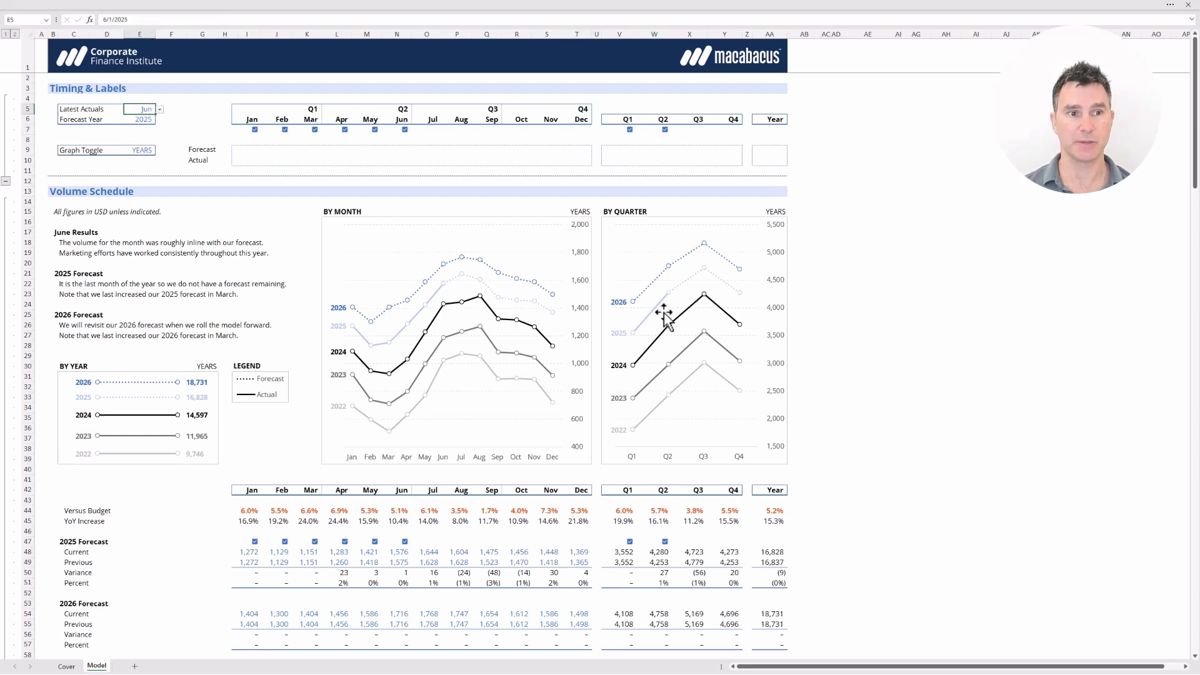
key(alt+Down)
key(Down)
key(Down)
key(Down)
key(Down)
key(Down)
key(Down)
key(Down)
key(Down)
key(Return)
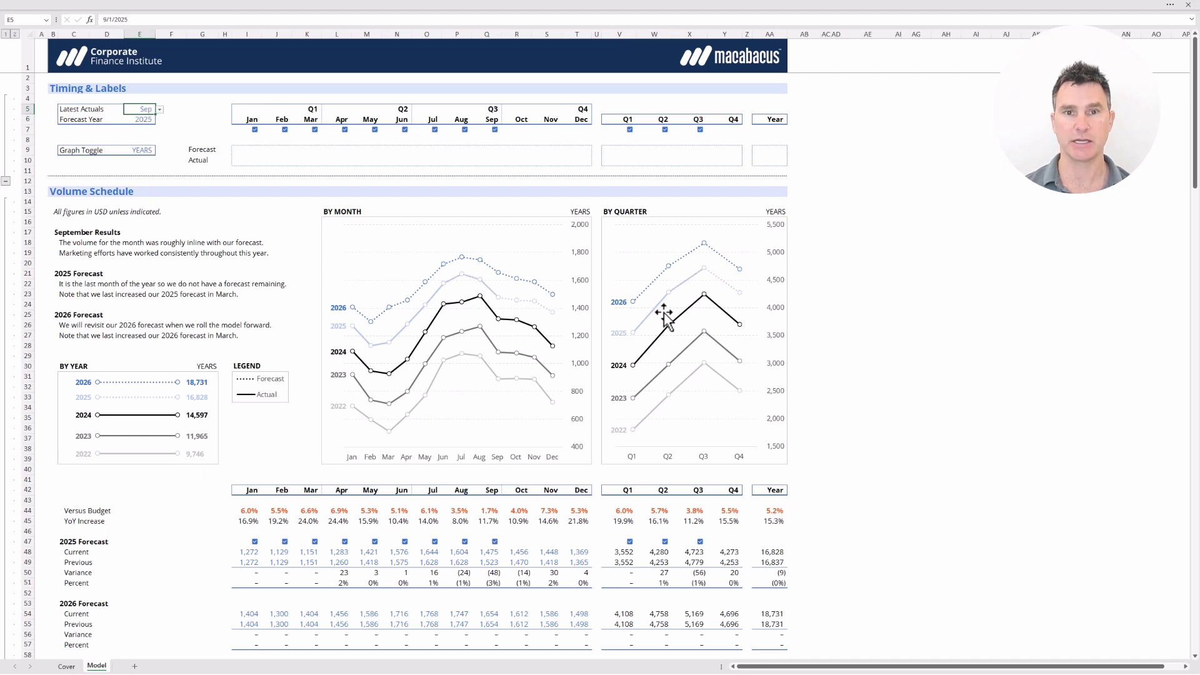
- Change the Latest Actuals month to Dec and check the Year header and checkbox
key(alt+Down)
key(Down)
key(Down)
key(Down)
key(Down)
key(Down)
key(Down)
key(Down)
key(Down)
key(Down)
key(Down)
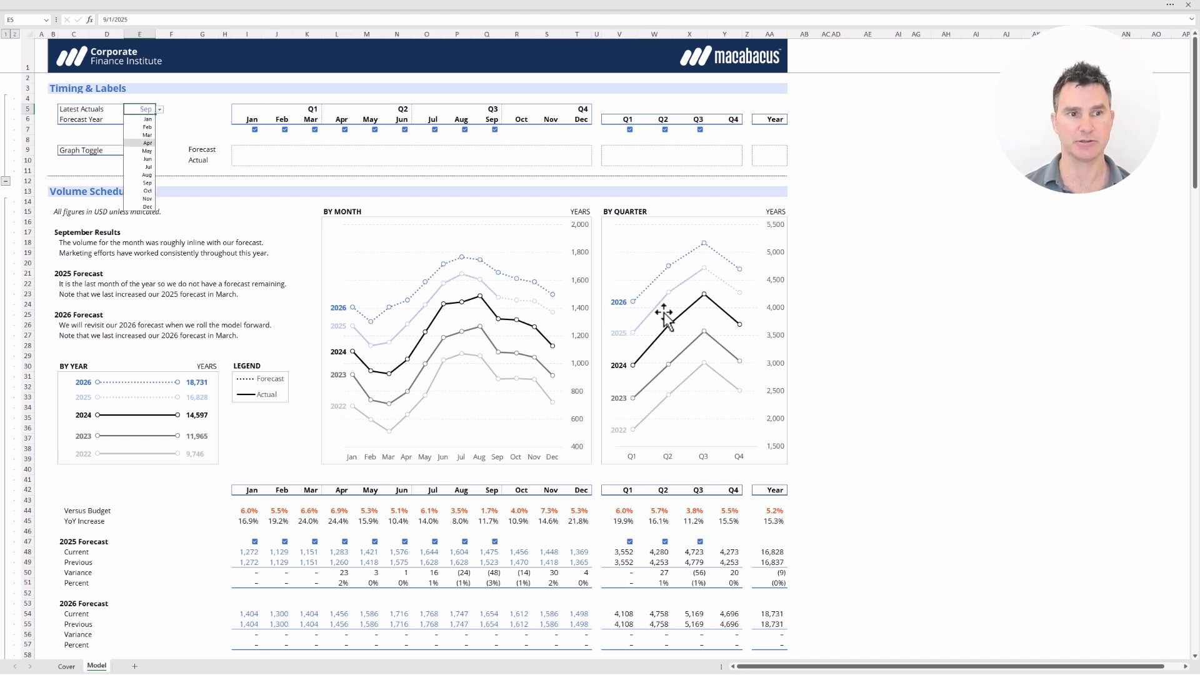
key(Down)
key(Return)
key(Right)
key(Right)
key(Right)
key(Right)
key(Right)
key(Right)
key(Right)
key(Right)
key(Right)
key(Right)
key(Right)
key(Right)
key(Right)
key(Right)
key(Right)
key(Right)
key(Right)
key(Right)
key(Right)
key(Right)
key(Right)
key(Right)
key(Down)
key(shift+Down)
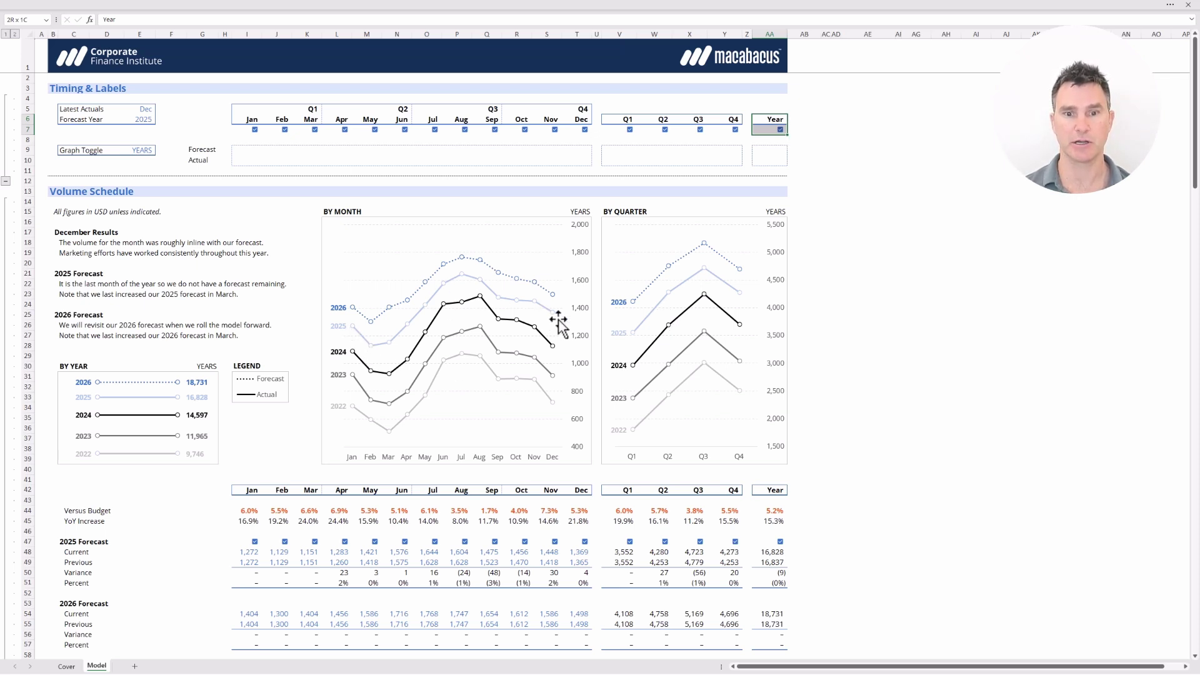
- Inspect the Q4 header formula, then go to the Current label in row 48
key(Left)
key(Left)
key(Home)
key(Down)
key(Down)
key(Down)
key(Down)
key(Down)
key(Down)
key(Down)
key(Down)
key(Down)
key(Down)
key(Down)
key(Down)
key(Down)
key(Down)
key(Down)
key(Down)
key(Down)
key(Down)
key(Down)
key(Down)
key(Down)
key(Down)
key(Down)
key(Down)
key(Down)
key(Down)
key(Down)
key(Down)
key(Down)
key(Down)
key(Down)
key(Down)
key(Down)
key(Down)
key(Down)
key(Down)
key(Down)
key(Down)
key(Down)
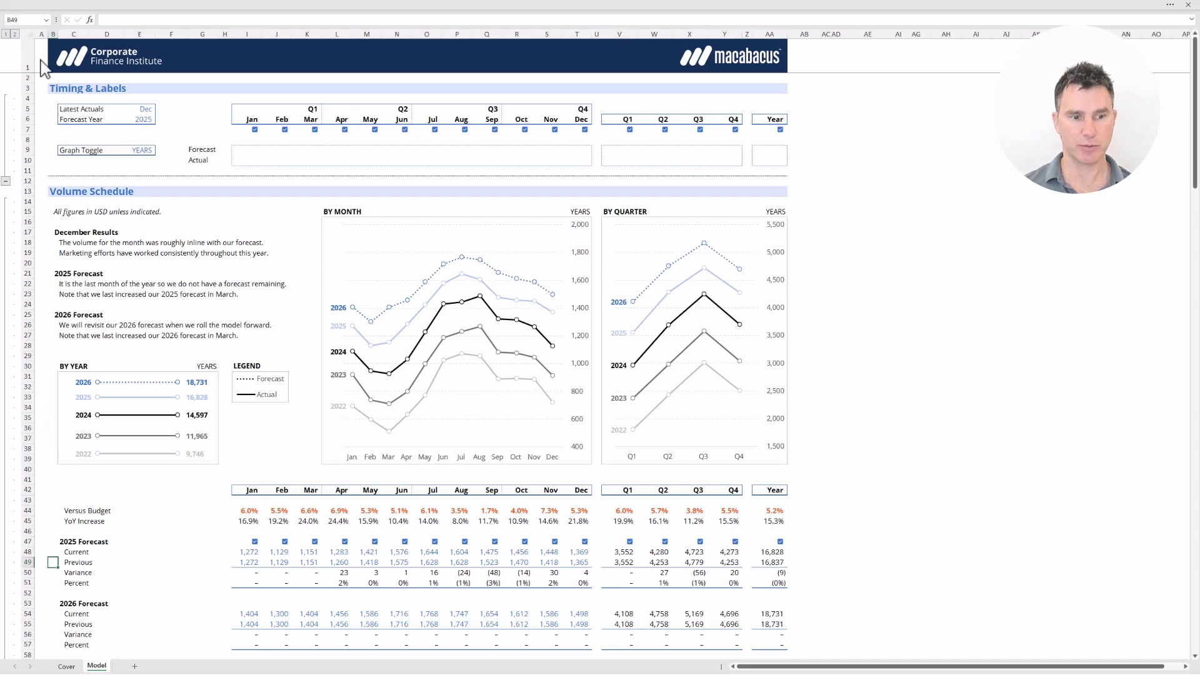
key(Right)
key(Right)
key(shift+Right)
key(shift+Right)
key(shift+Right)
key(shift+Right)
key(shift+Right)
key(shift+Right)
key(shift+Right)
key(shift+Right)
key(shift+Right)
key(shift+Right)
key(shift+Right)
key(shift+Right)
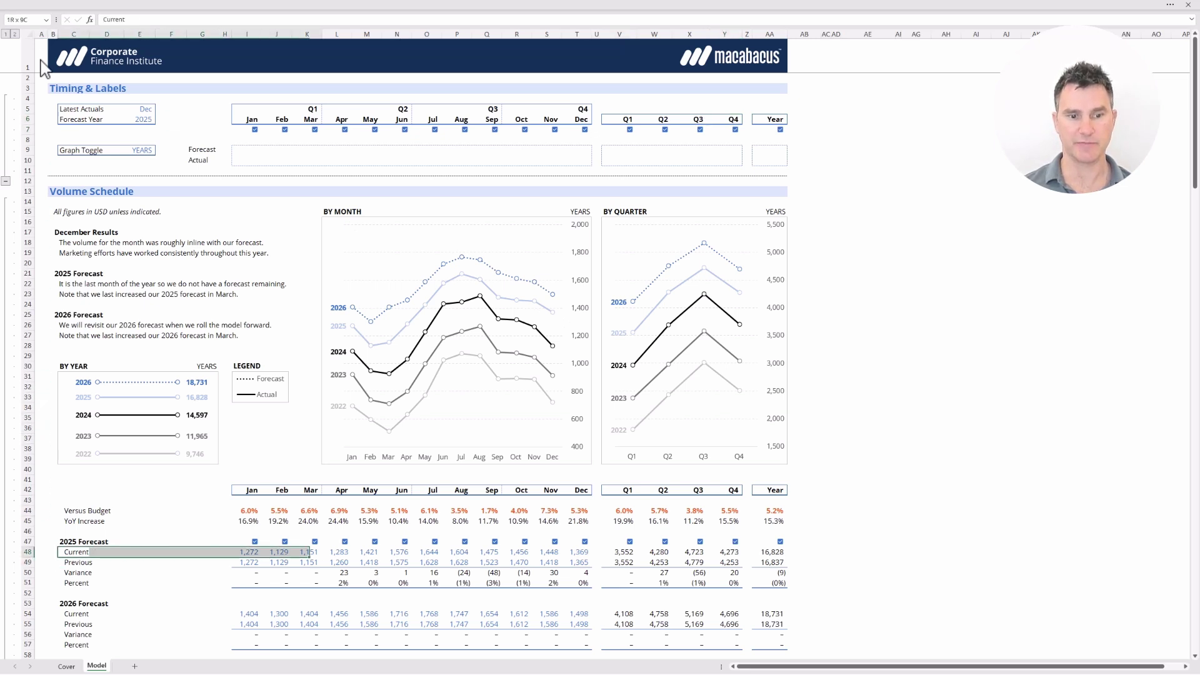
- Select the 2025 Current values in row 48 from Jan through Dec
key(Right)
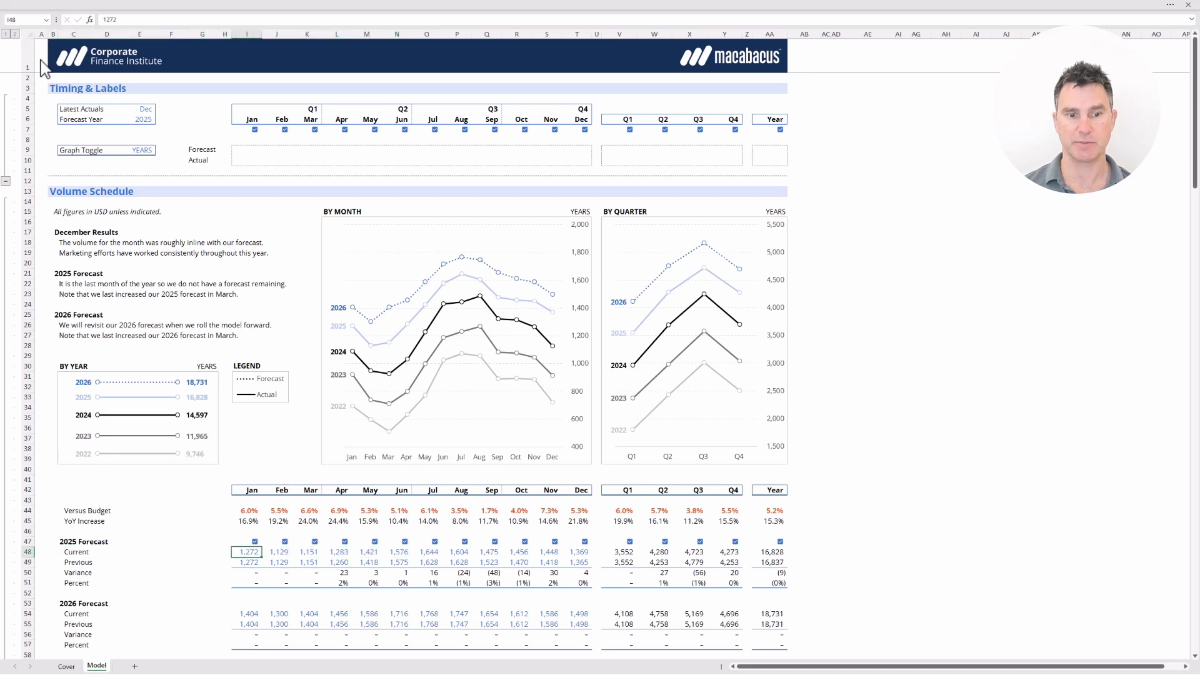
key(shift+Right)
key(shift+Right)
key(shift+Right)
key(shift+Right)
key(shift+Right)
key(shift+Right)
key(shift+Right)
key(shift+Right)
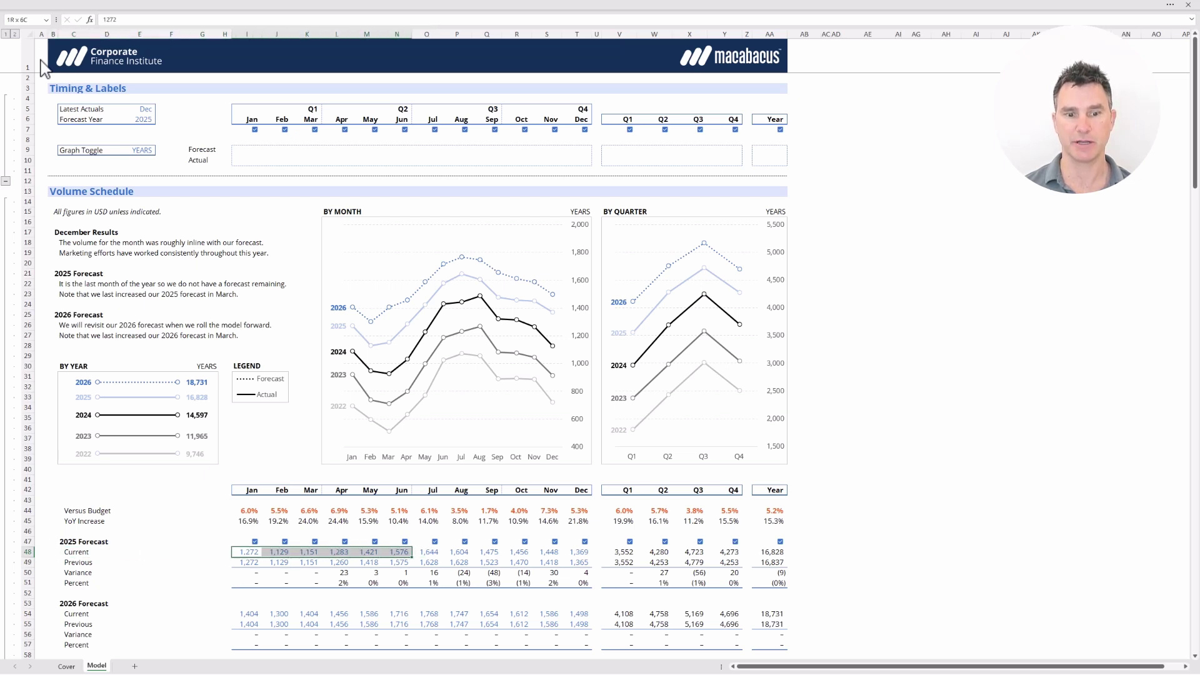
key(shift+Right)
key(shift+Right)
key(shift+Right)
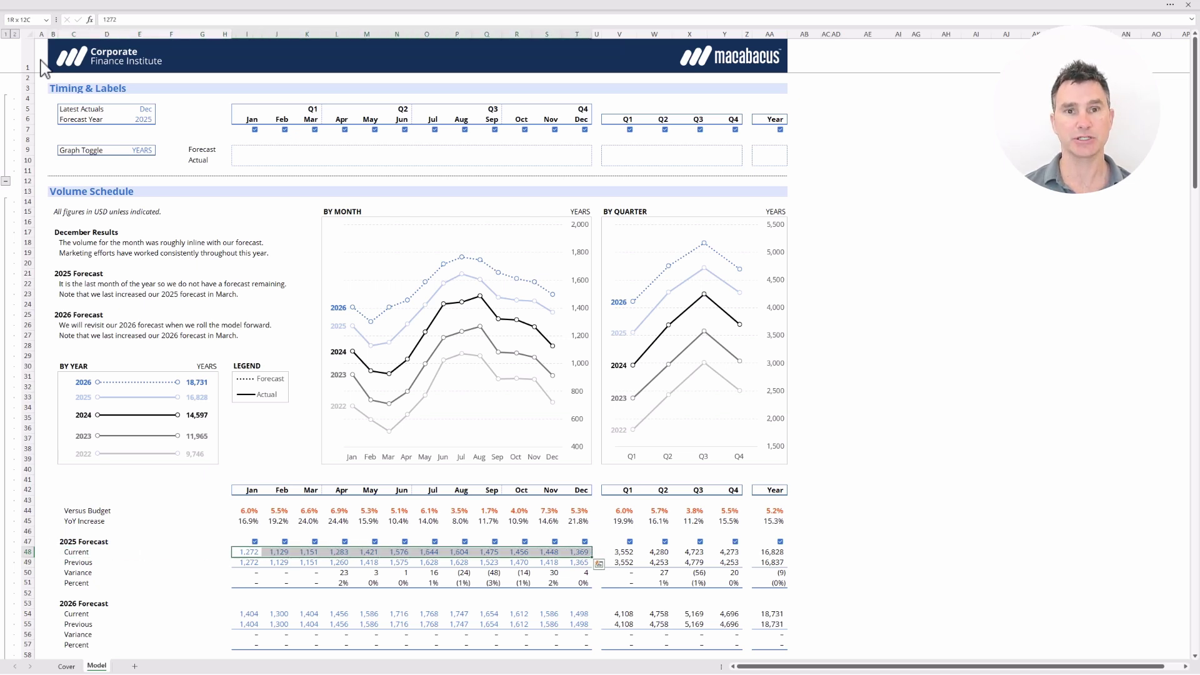
- Set the Latest Actuals month in E5 back to Mar
key(Left)
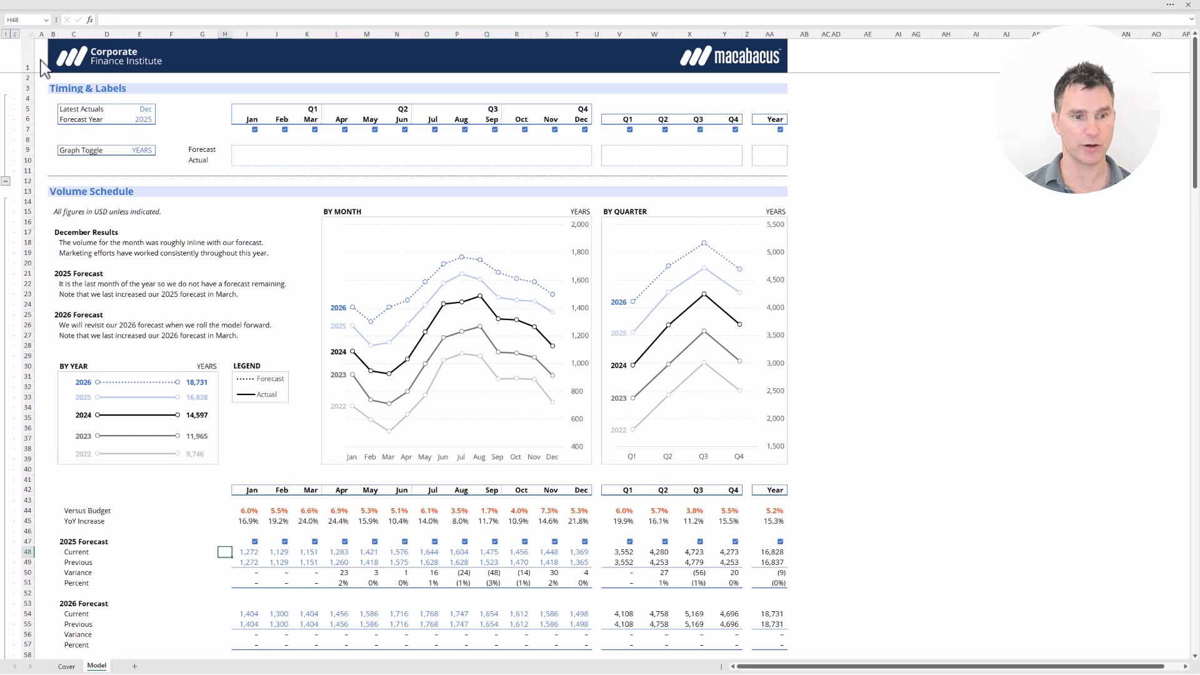
key(Left)
key(Left)
key(ctrl+Up)
key(Down)
key(Left)
key(Down)
key(Down)
key(Down)
key(alt+Down)
key(Down)
key(Down)
key(Return)
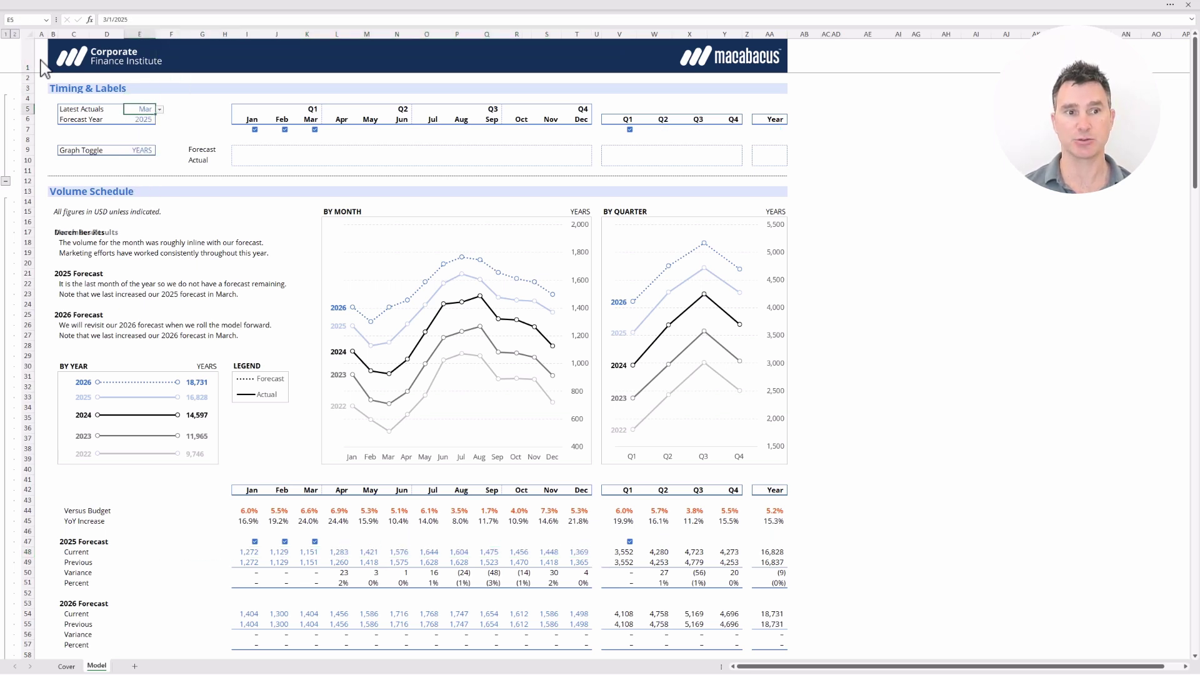
- Select the Jan–Mar actual values with their checkboxes, then the Apr–Dec forecast values
key(Right)
key(Down)
key(Down)
key(Down)
key(Down)
key(Down)
key(Down)
key(Down)
key(Down)
key(Down)
key(Down)
key(Down)
key(Down)
key(Down)
key(Down)
key(ctrl+Down)
key(ctrl+Down)
key(ctrl+Down)
key(Right)
key(Right)
key(Right)
key(shift+Right)
key(shift+Right)
key(shift+Up)
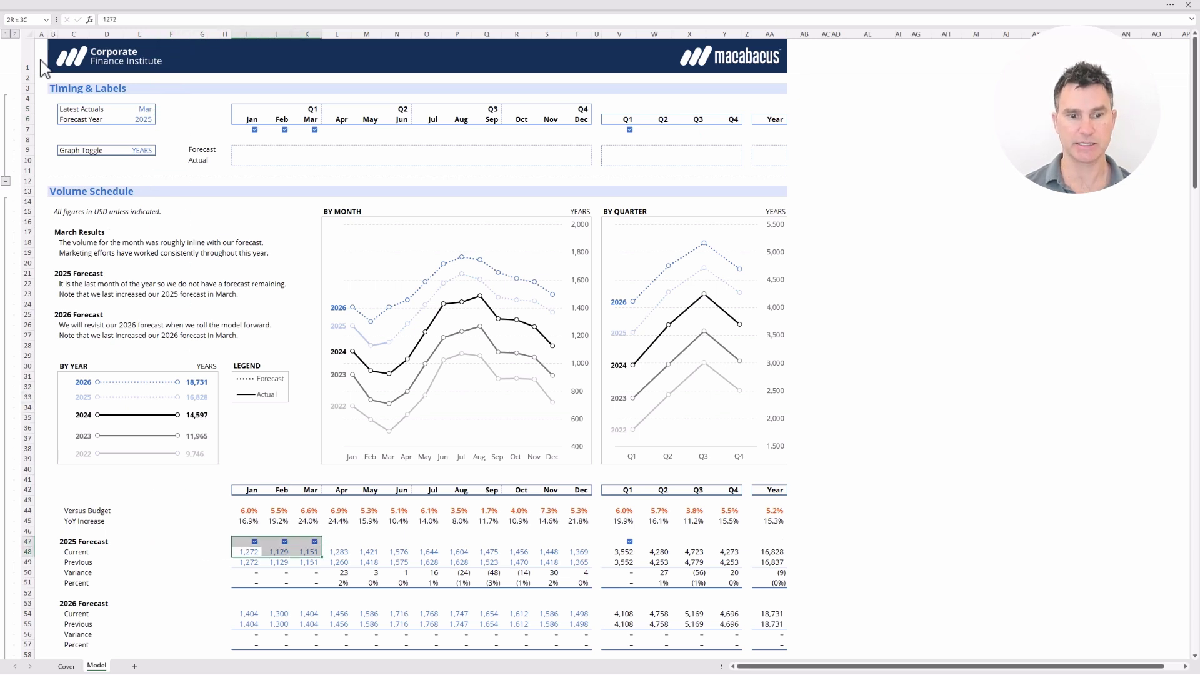
key(Right)
key(Right)
key(Right)
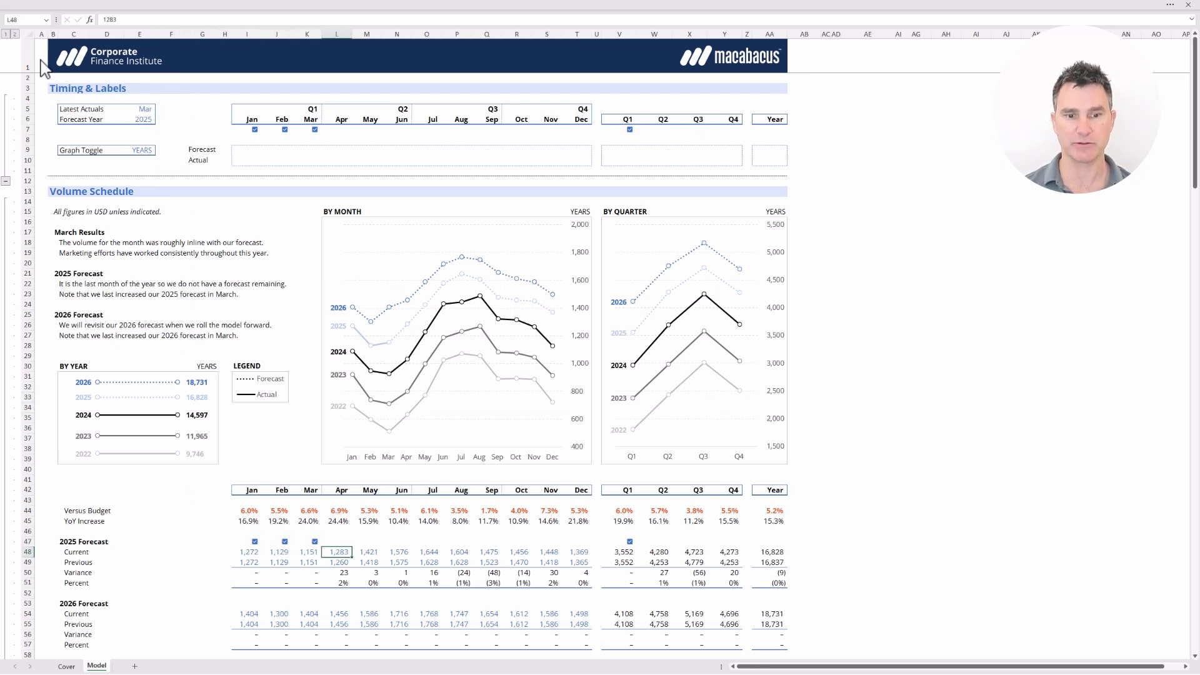
key(shift+Right)
key(shift+Right)
key(ctrl+shift+Right)
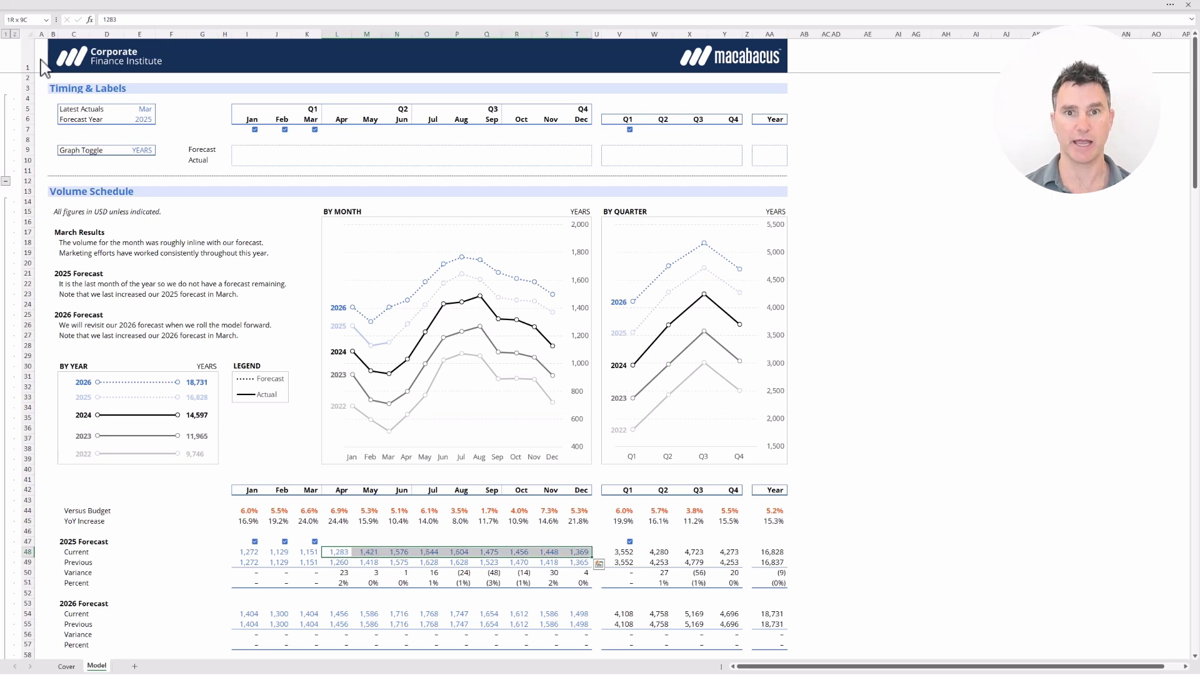
key(Left)
key(Left)
key(Left)
key(Left)
key(Left)
key(Left)
key(Left)
key(Left)
key(Left)
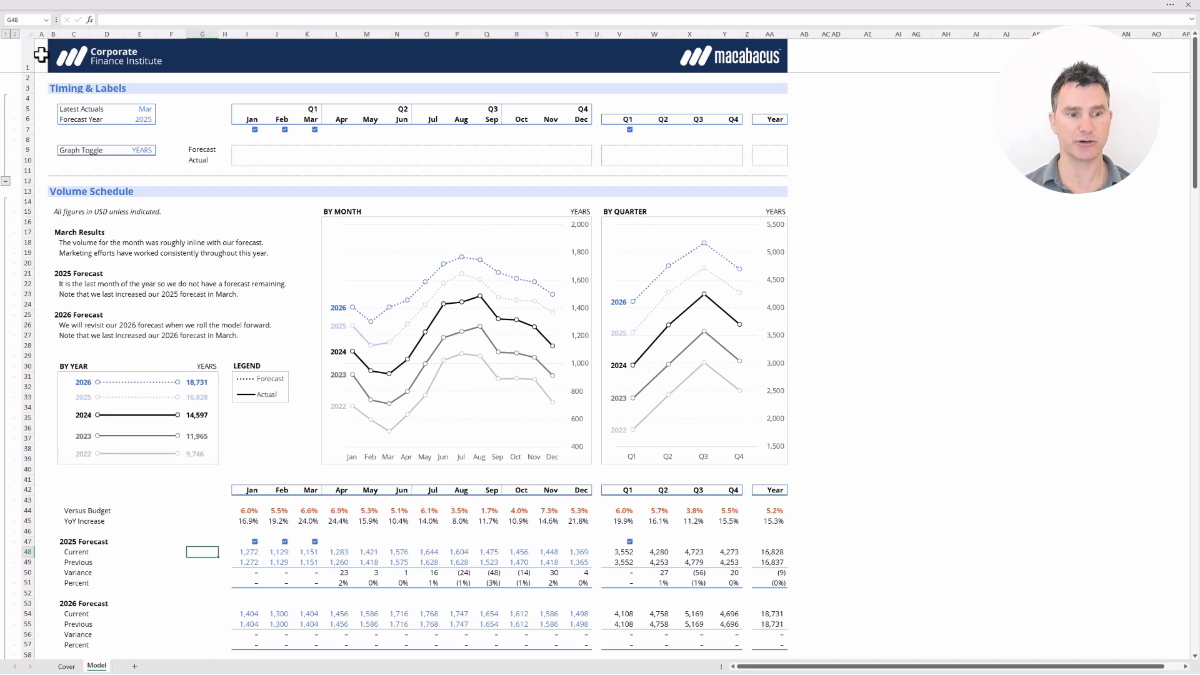
key(shift+Right)
key(shift+Right)
key(shift+Right)
key(ctrl+shift+Right)
key(ctrl+shift+Right)
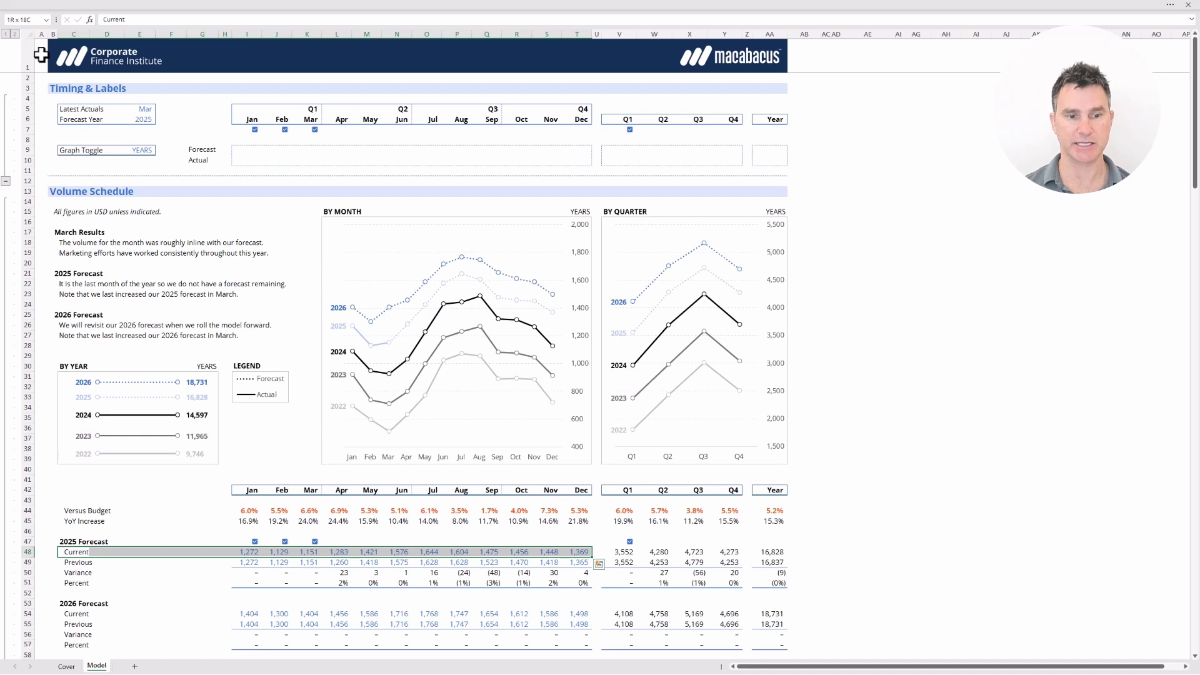
key(shift+Down)
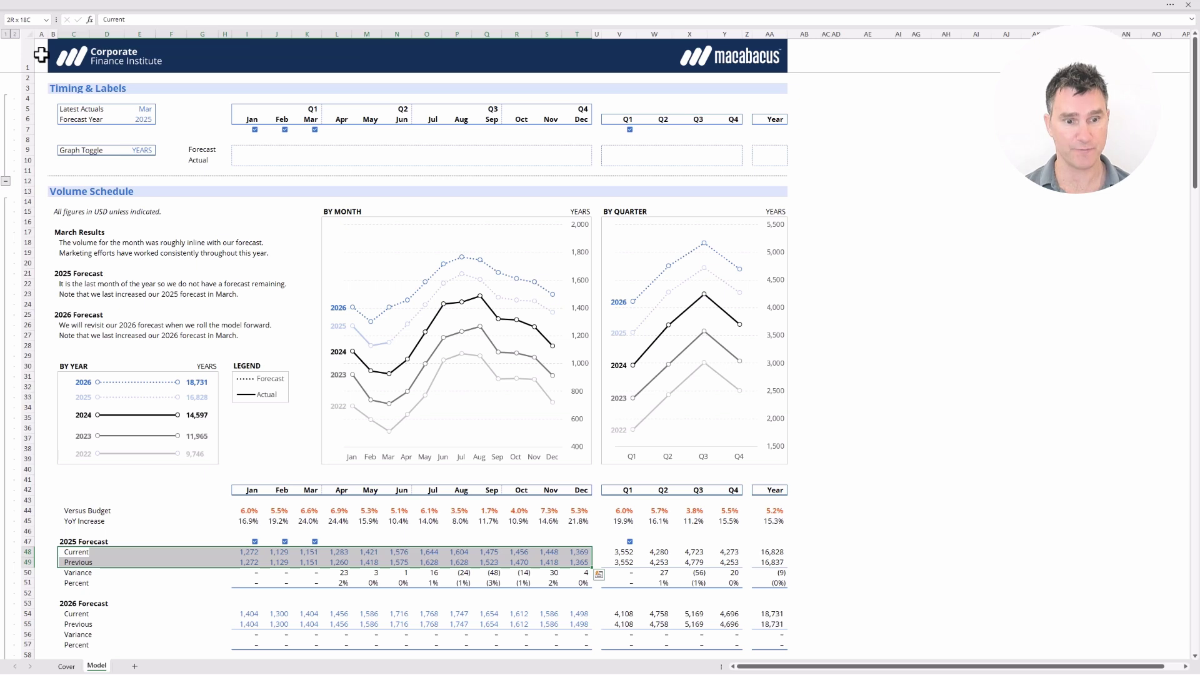
key(Down)
key(Down)
key(ctrl+shift+Right)
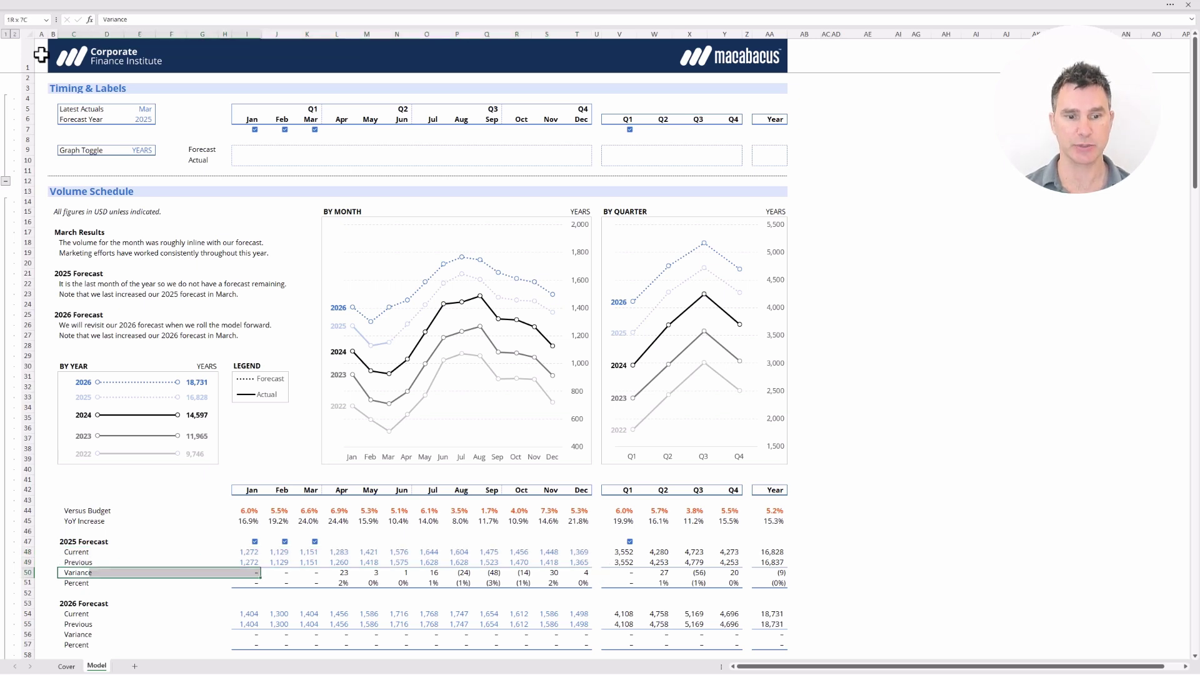
key(ctrl+shift+Right)
key(shift+Down)
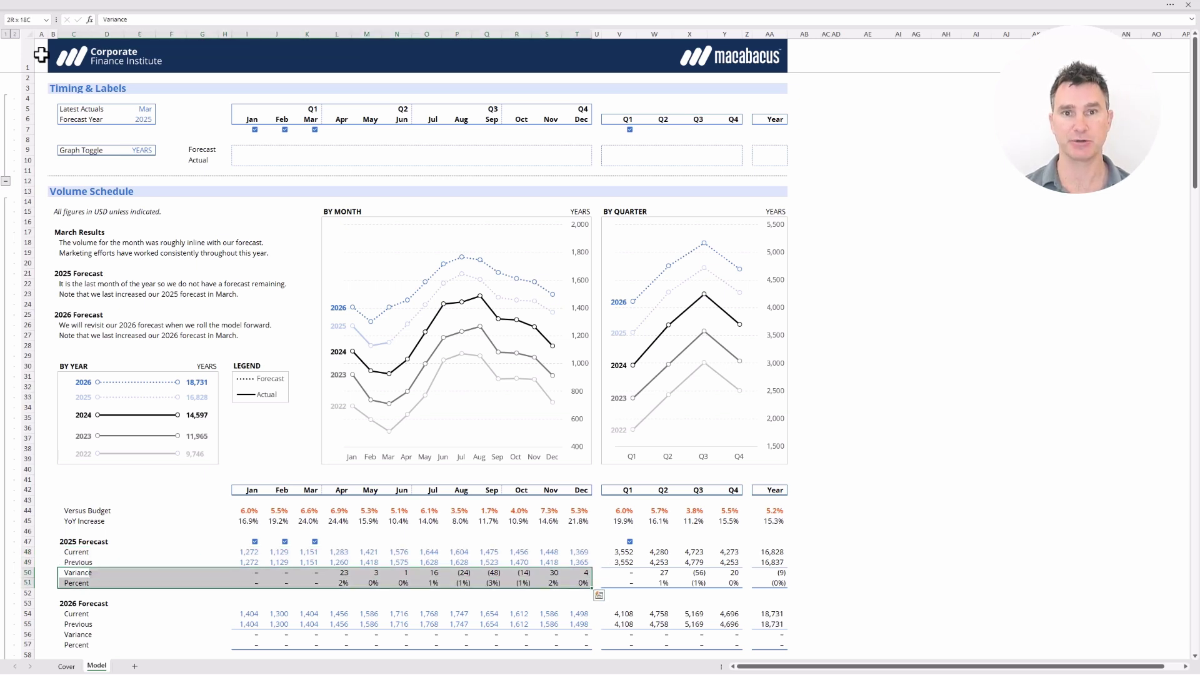
key(Down)
key(Down)
key(Down)
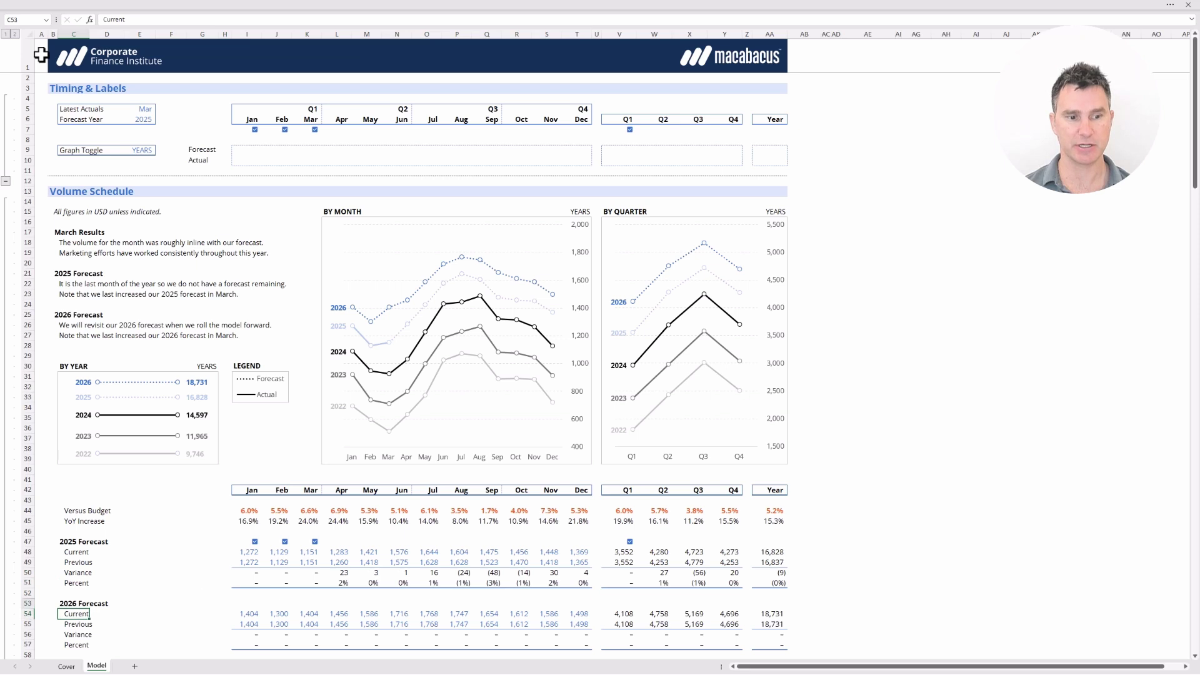
key(Down)
key(ctrl+shift+Right)
key(ctrl+shift+Right)
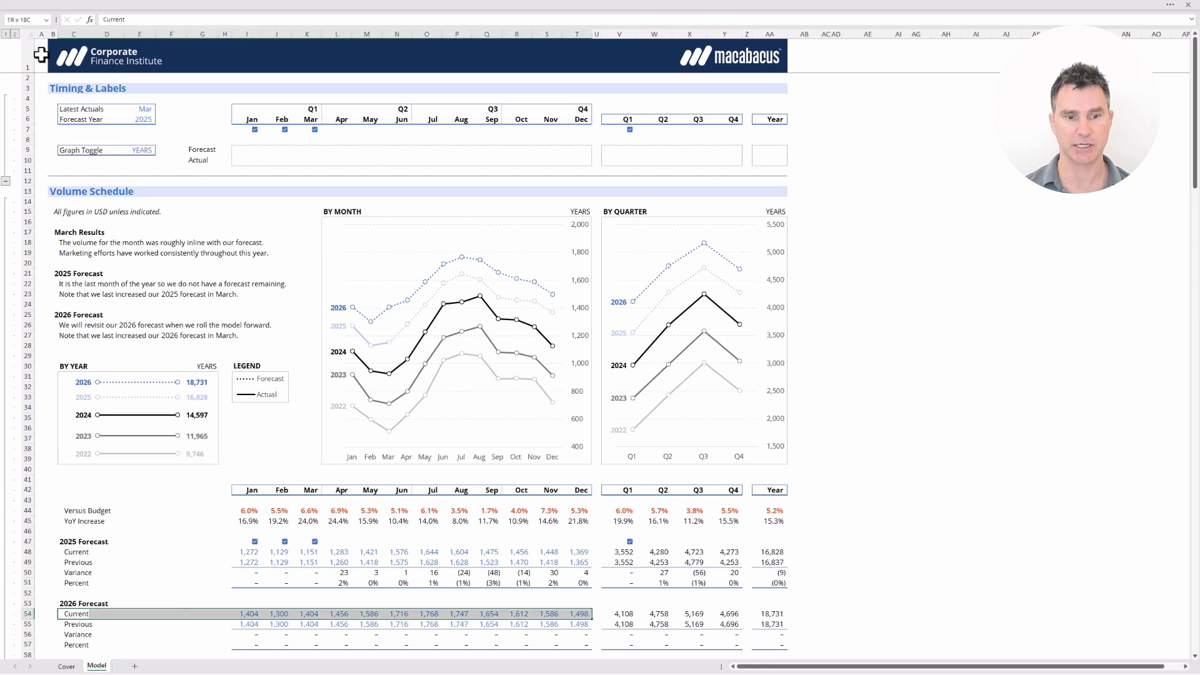
key(shift+Down)
key(shift+Down)
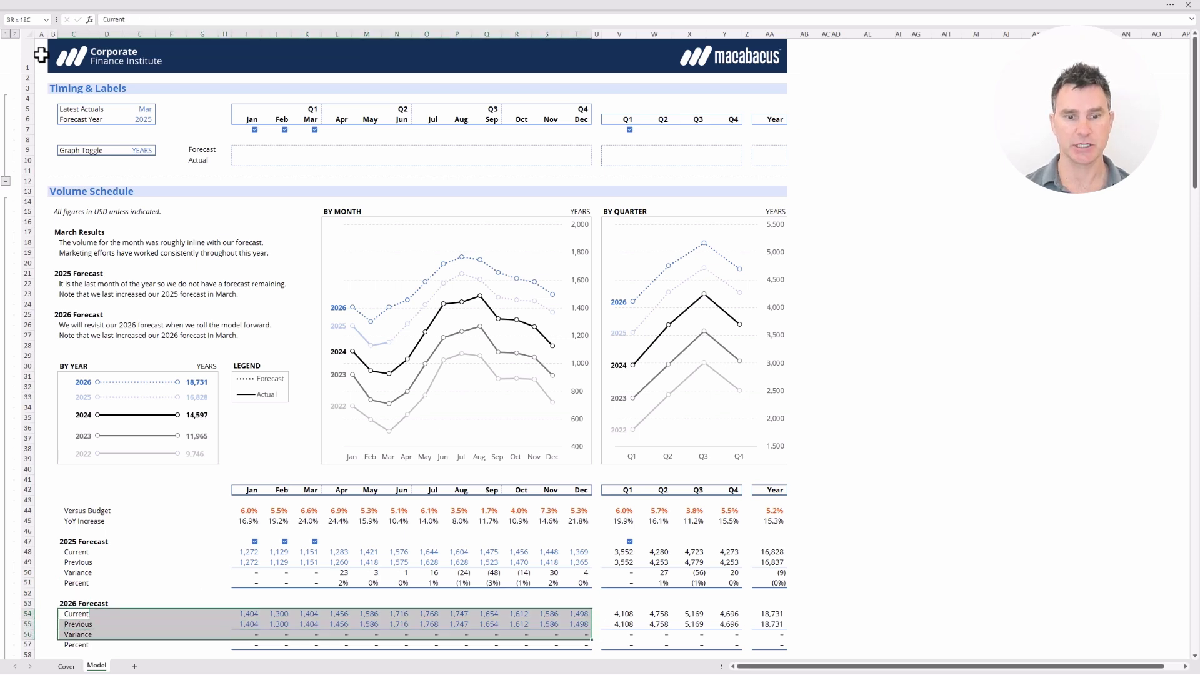
key(shift+Down)
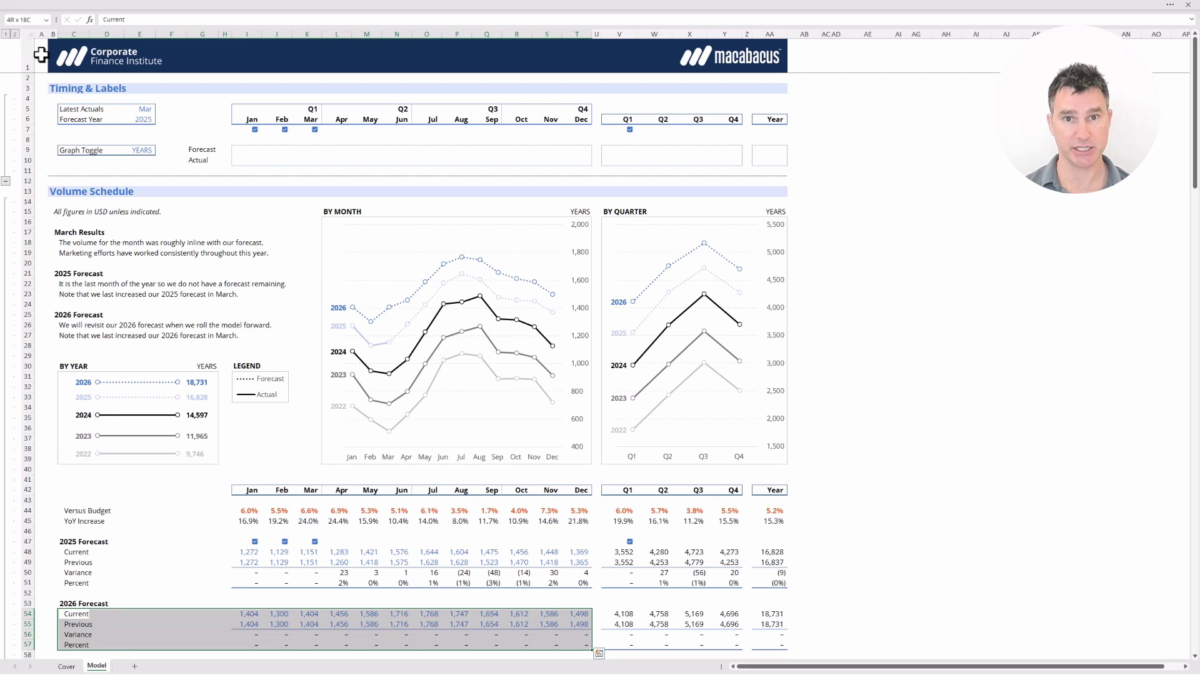
key(Up)
key(Up)
key(Up)
key(Up)
key(Up)
key(Up)
key(Up)
key(Up)
key(Up)
key(Up)
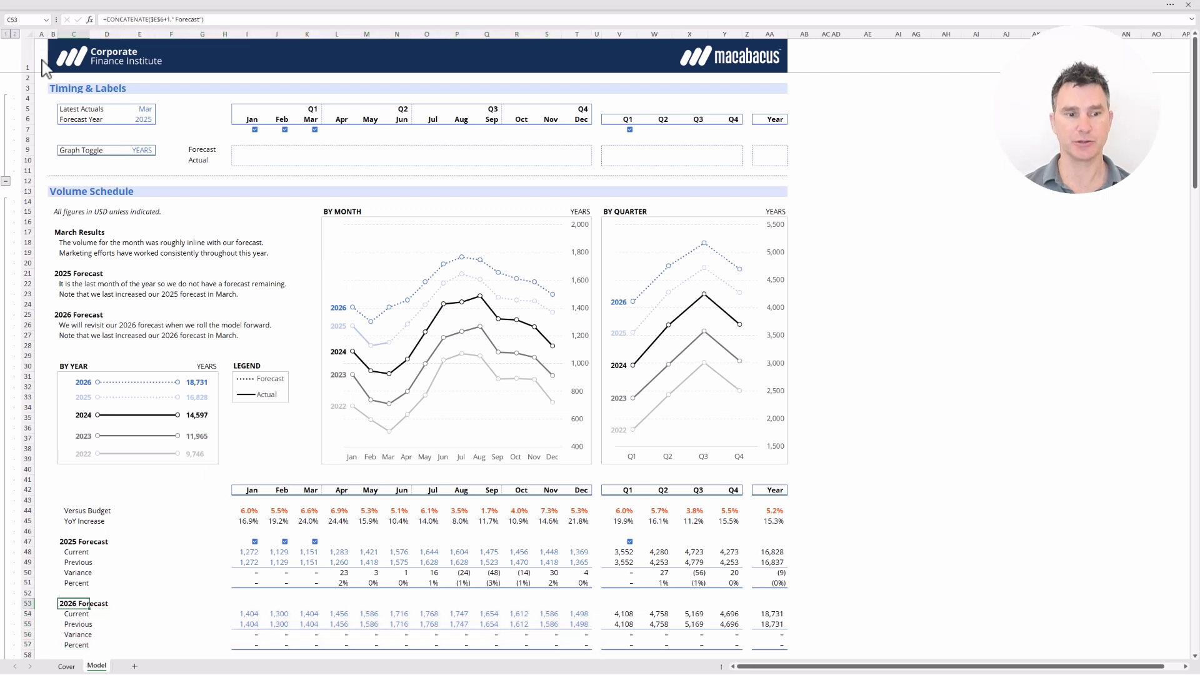
key(shift+Down)
key(ctrl+shift+Right)
key(ctrl+shift+Right)
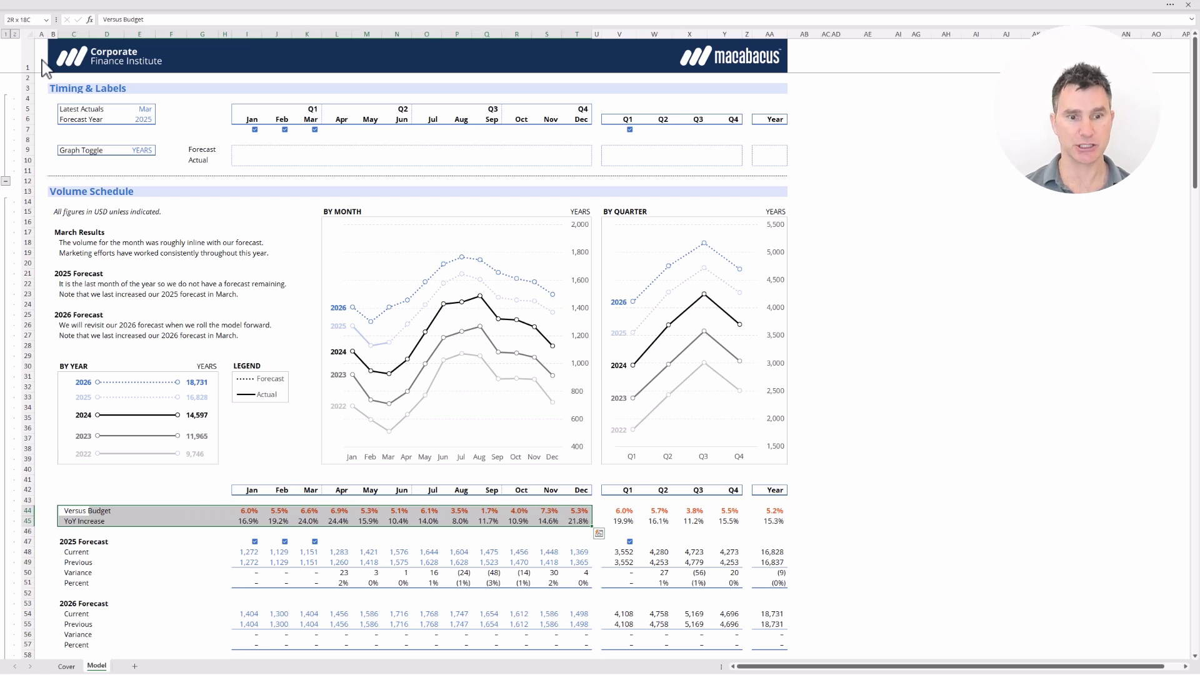
key(Right)
key(Right)
key(Right)
key(Right)
key(Right)
key(Right)
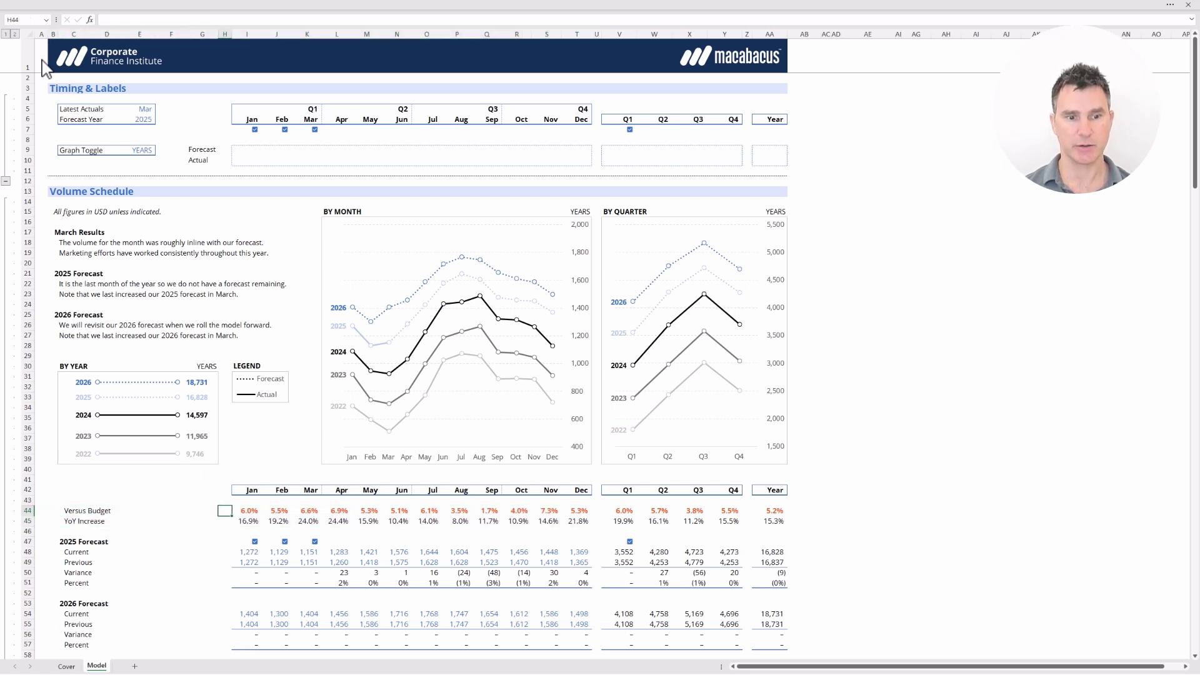
key(ctrl+shift+Right)
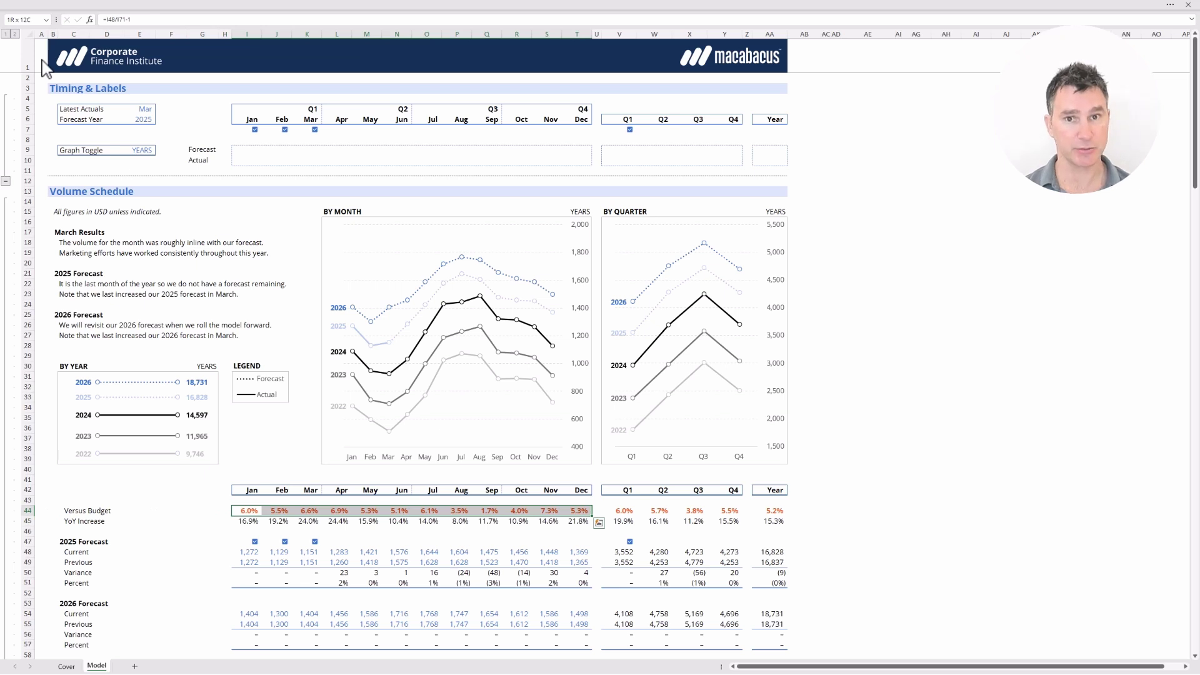
key(Down)
key(ctrl+shift+Right)
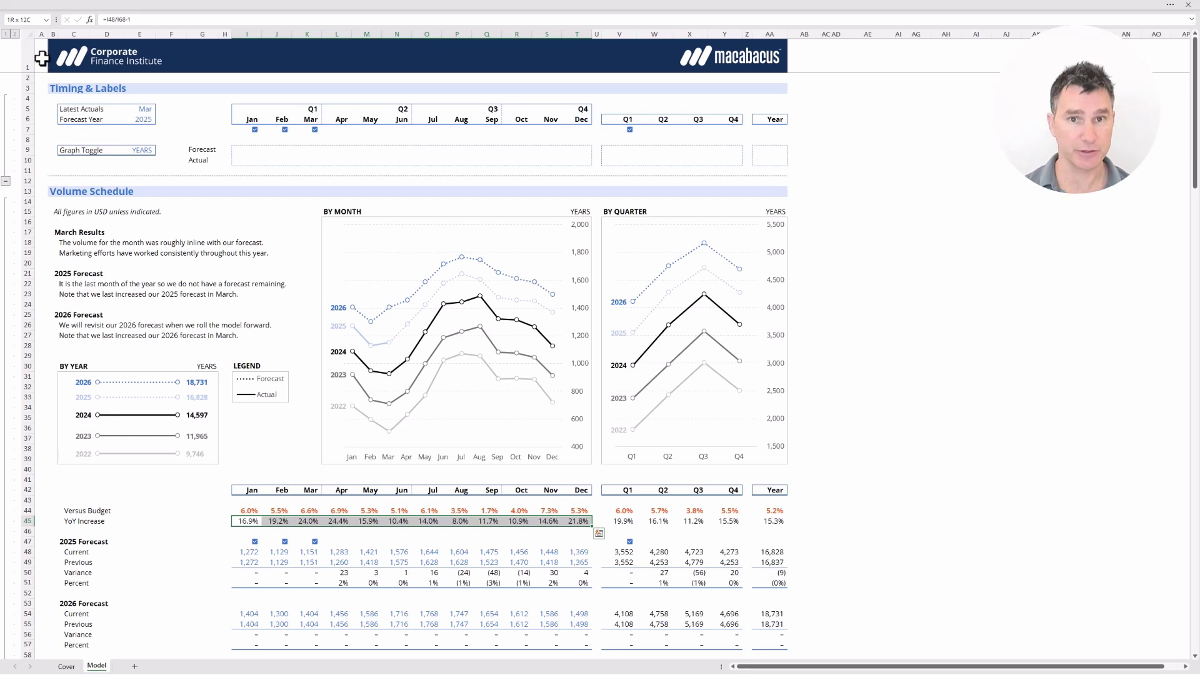
- Select the Graph Toggle label and value, then open E9's YEARS/BUDGET list
key(Left)
key(Left)
key(Left)
key(Left)
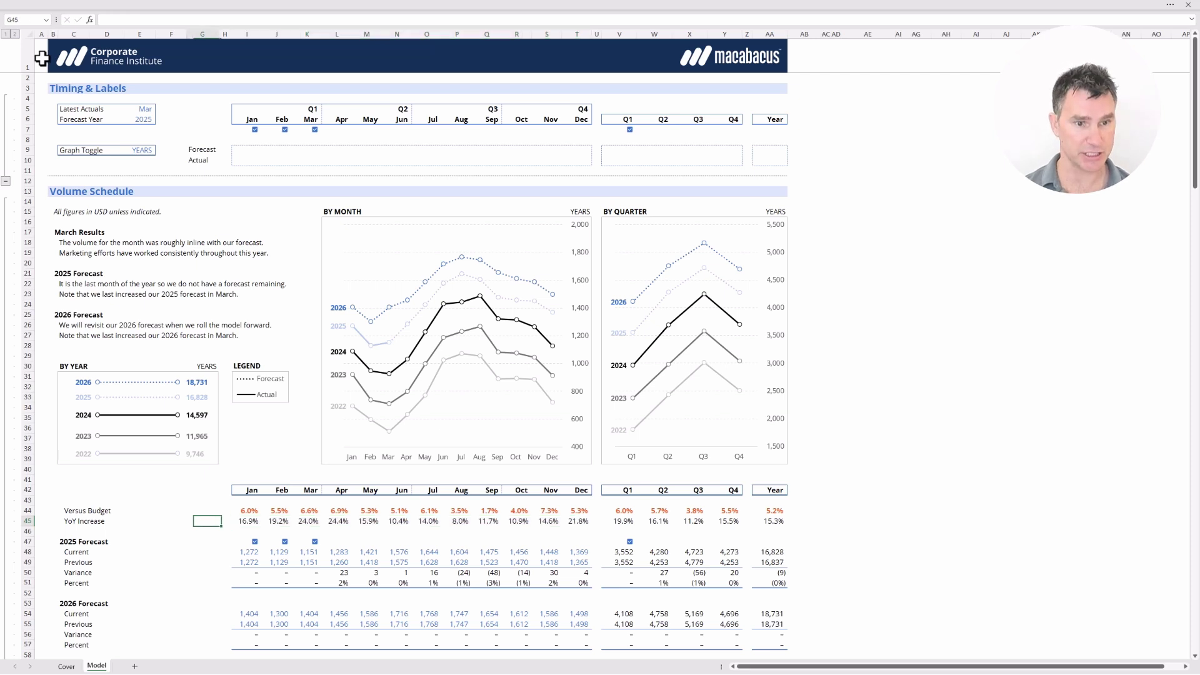
key(ctrl+Up)
key(ctrl+Up)
key(Left)
key(Left)
key(shift+Right)
key(shift+Right)
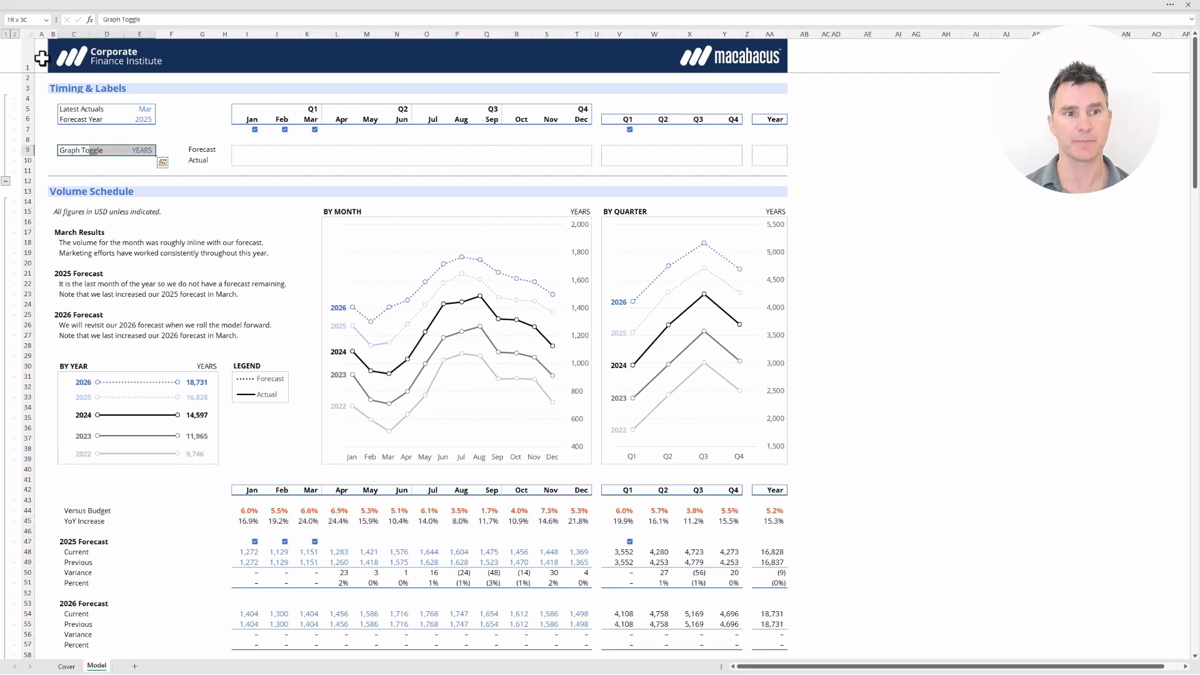
drag(81, 150, 143, 150)
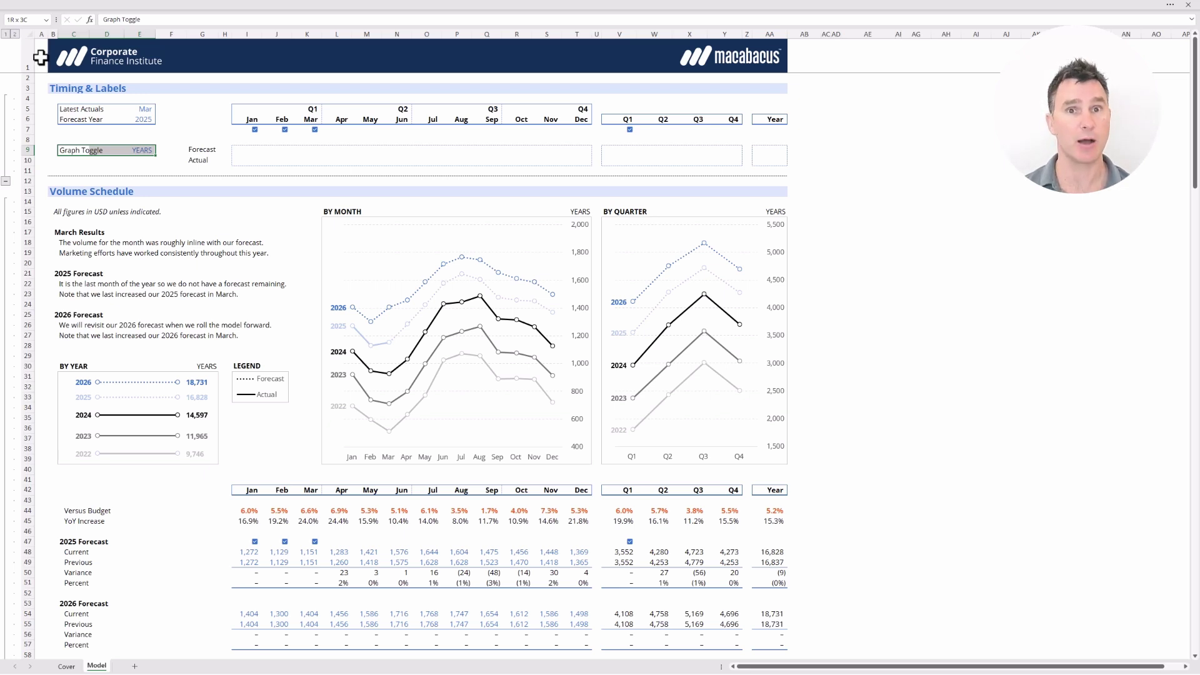
key(Right)
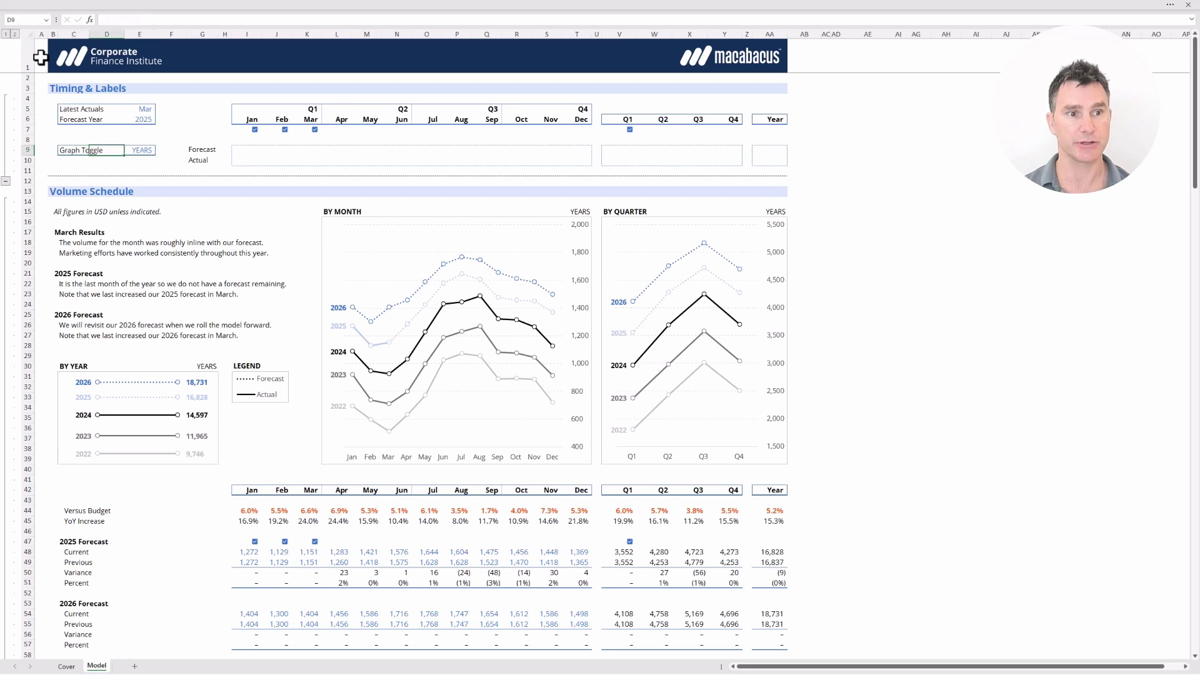
key(alt+Down)
key(Down)
- Set the Graph Toggle in E9 to BUDGET
key(Return)
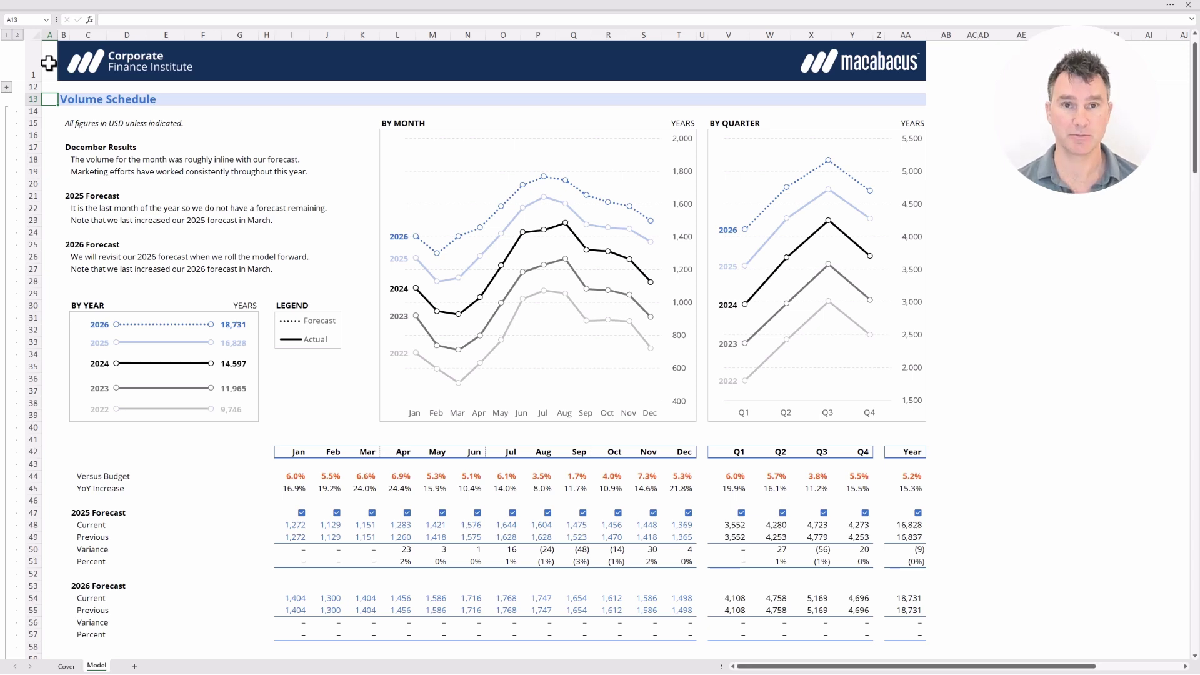
key(ctrl+Page_Up)
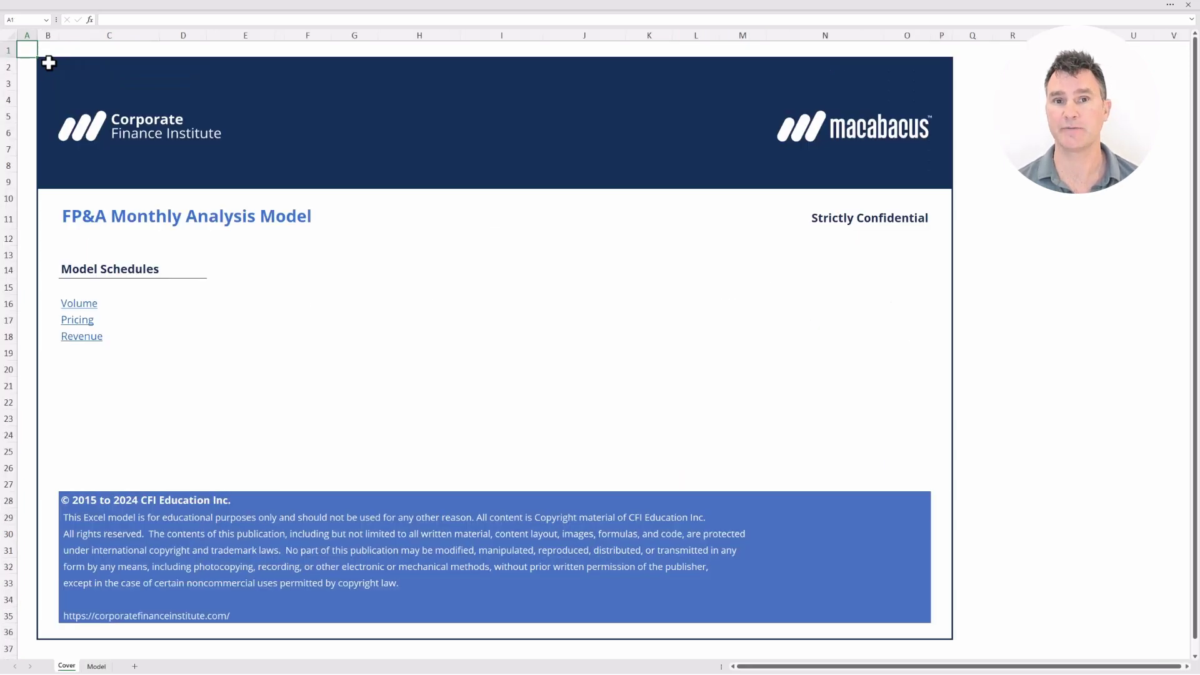
key(ctrl+Page_Down)
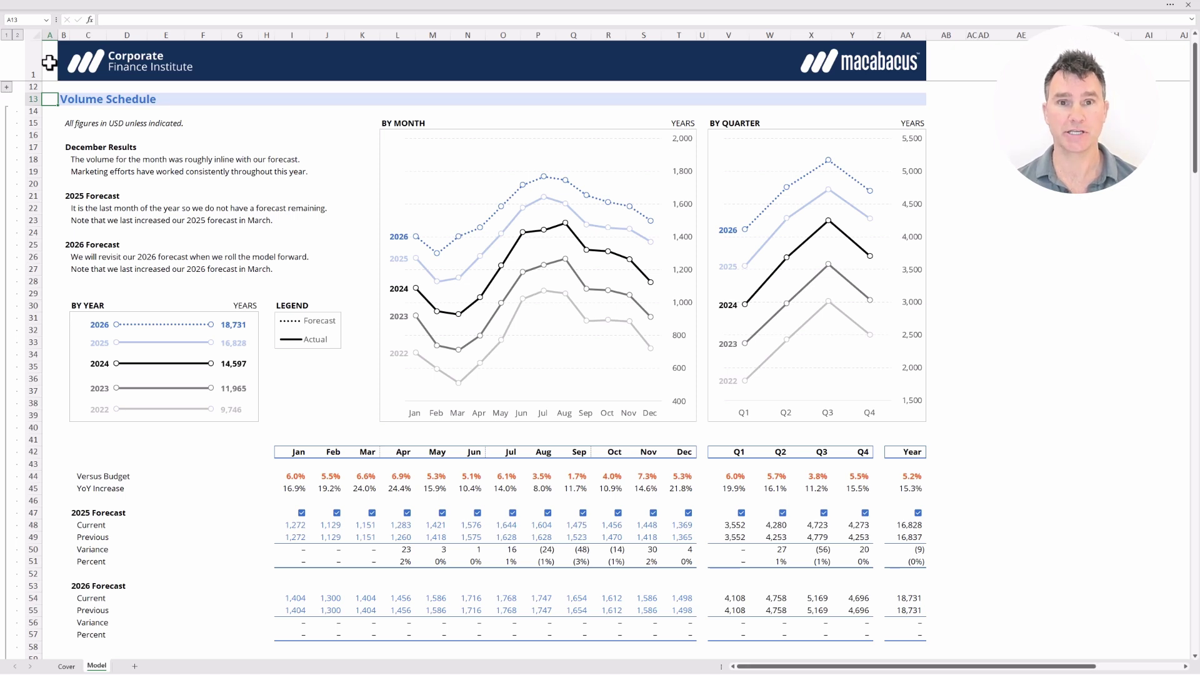
- Paste the 2025 Current and Previous monthly figures I48:T49 back as values
key(Down)
key(Down)
key(Down)
key(Down)
key(Down)
key(Down)
key(Down)
key(Down)
key(Down)
key(Down)
key(Down)
key(Down)
key(Down)
key(Down)
key(Down)
key(Down)
key(Down)
key(Down)
key(Down)
key(Down)
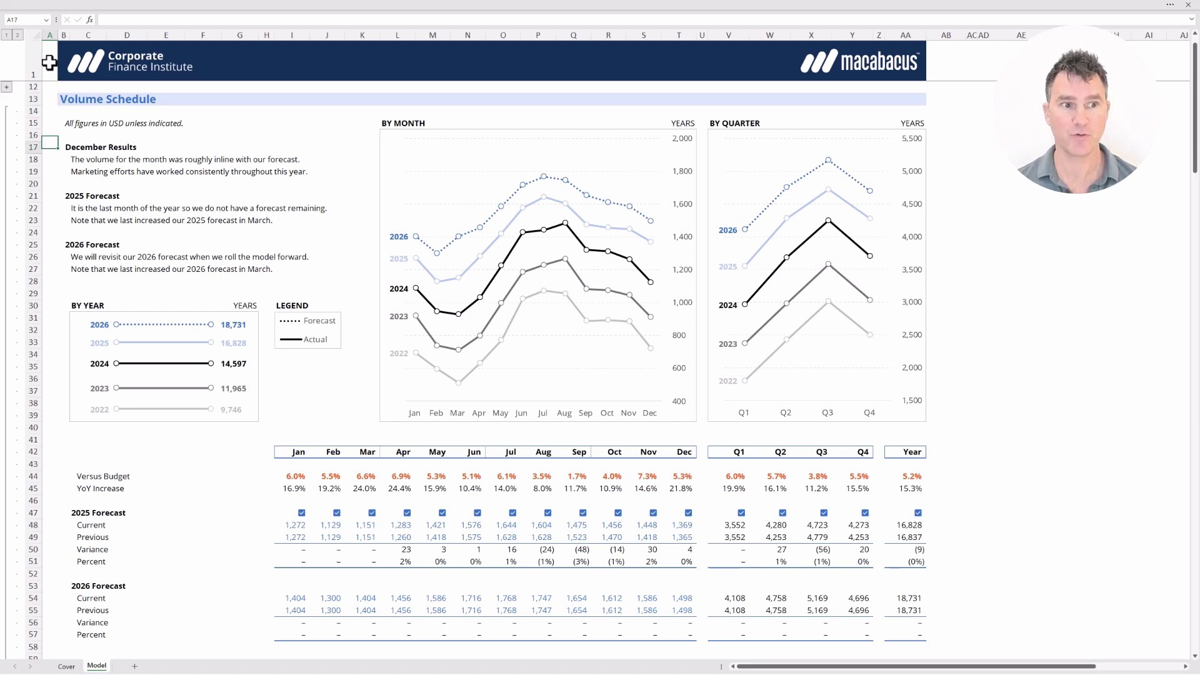
key(Right)
key(Right)
key(Right)
key(Right)
key(Right)
key(Right)
key(Right)
key(Right)
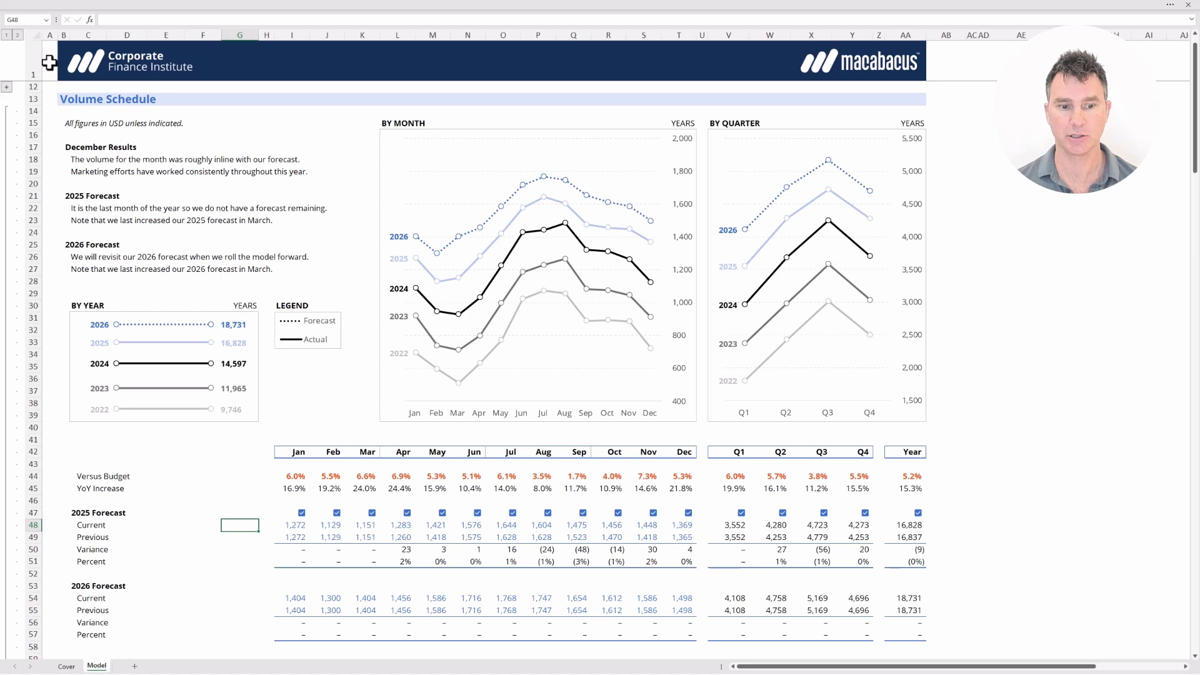
key(shift+Down)
key(ctrl+shift+Right)
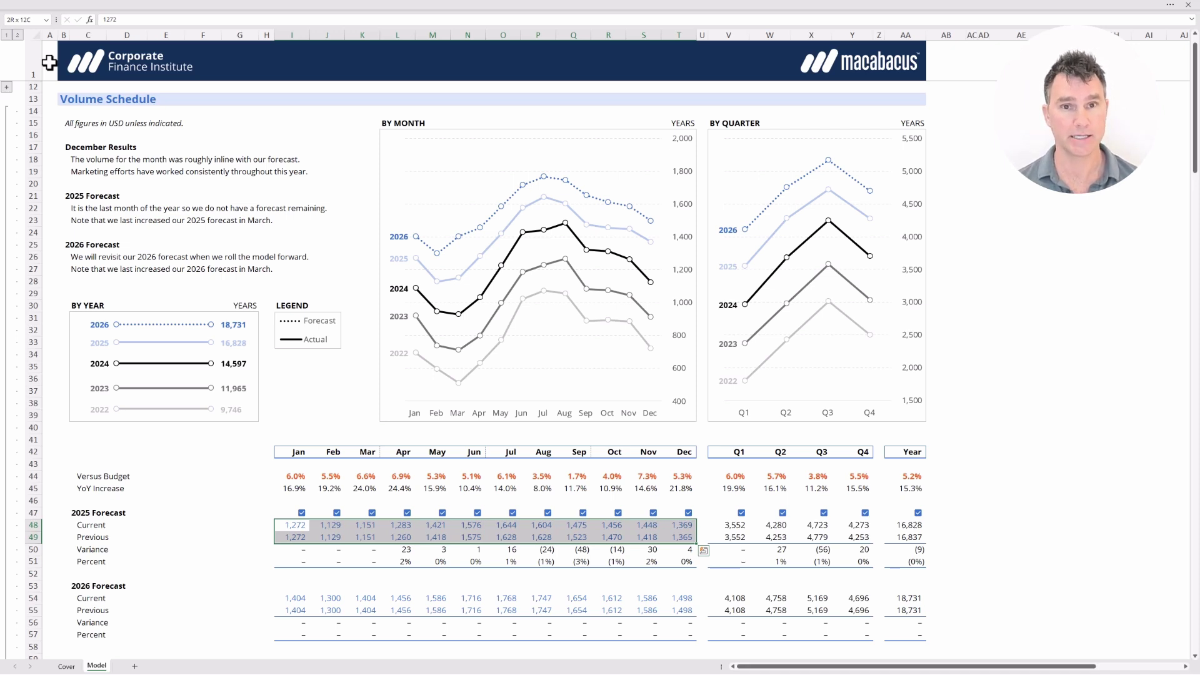
key(shift+BackSpace)
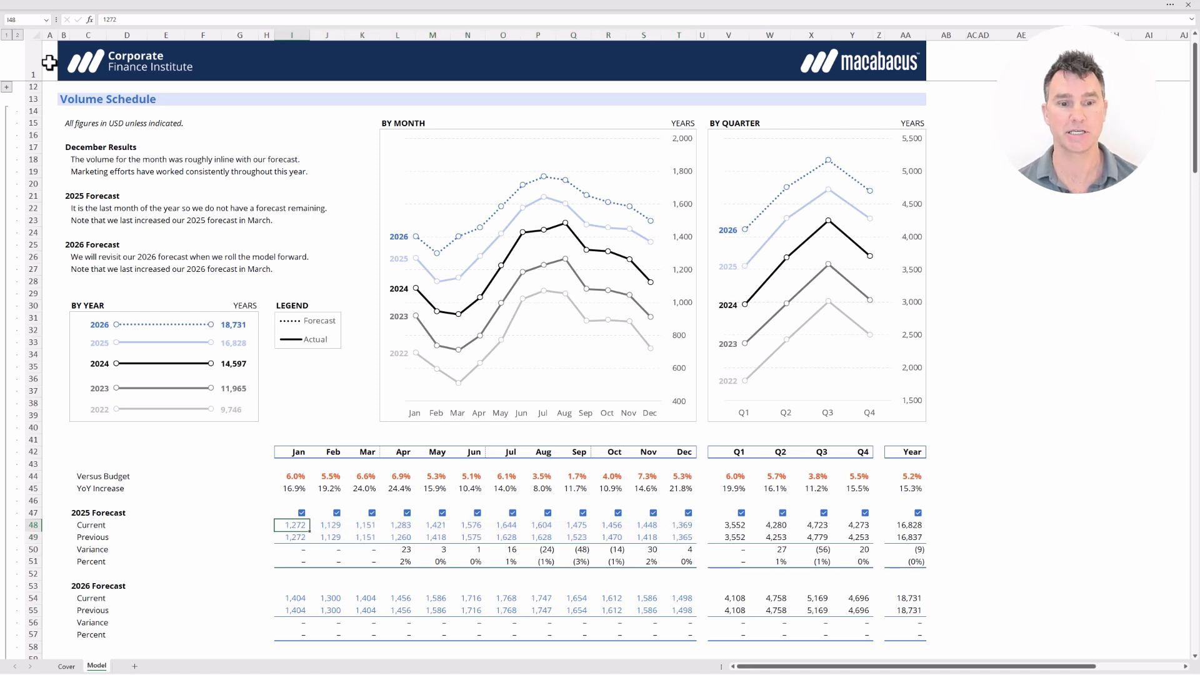
key(shift+Down)
key(ctrl+shift+Right)
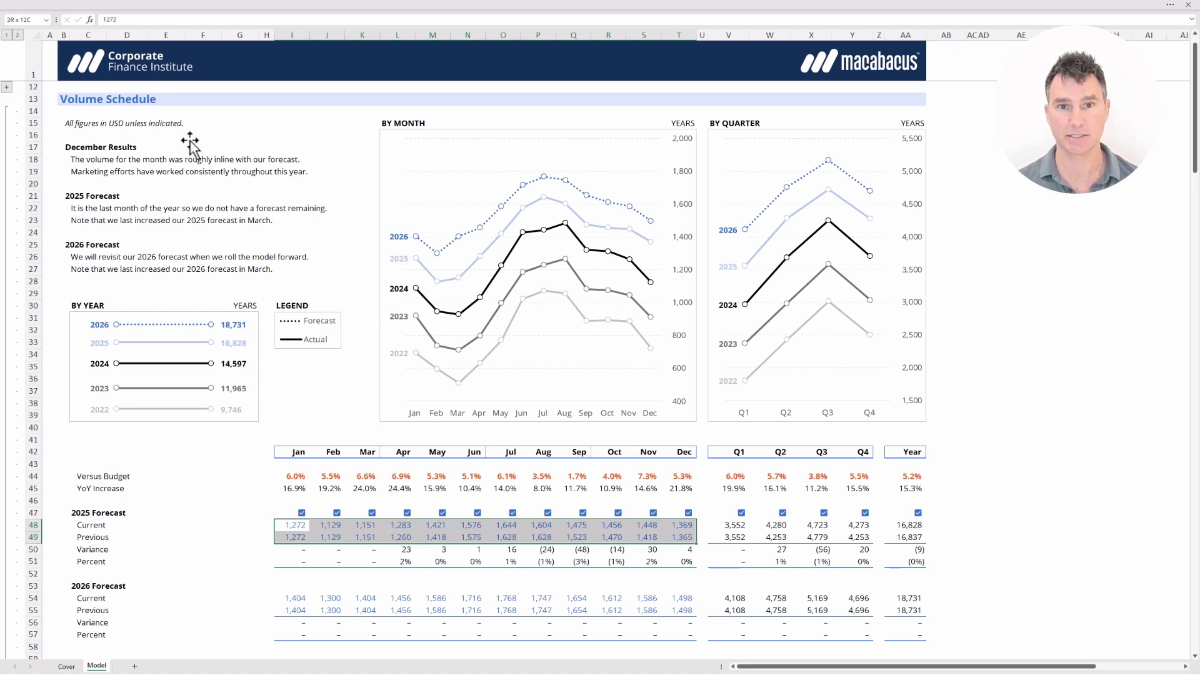
key(ctrl+v)
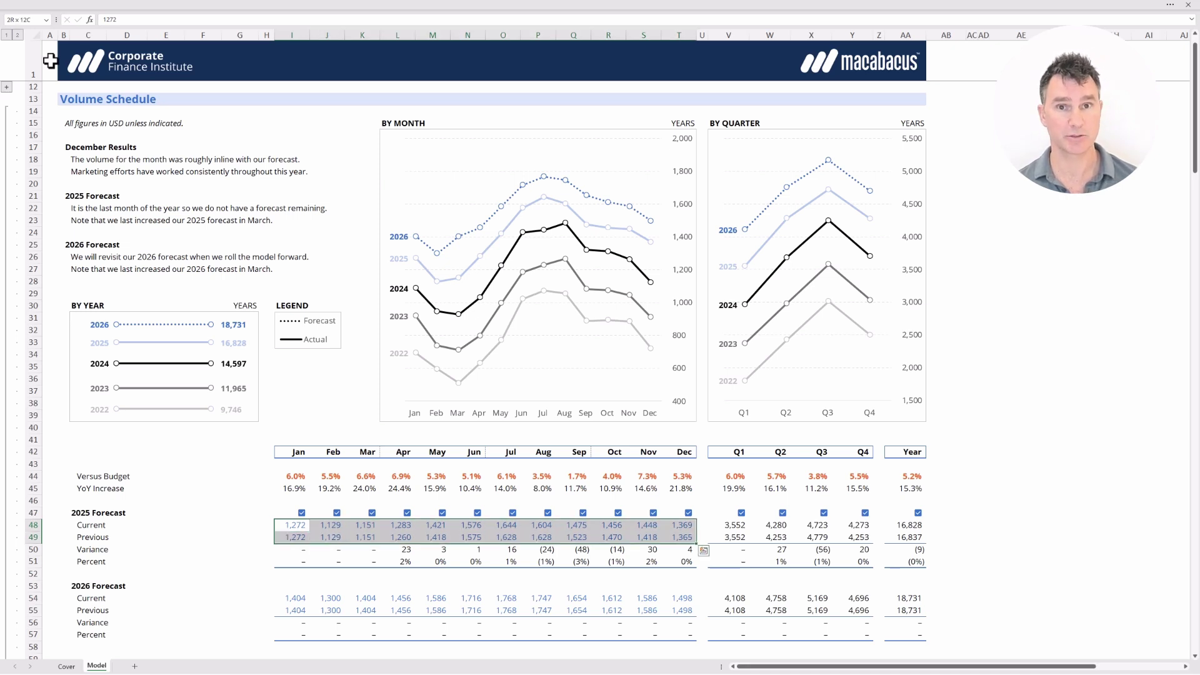
- Paste the 2026 Current and Previous monthly figures back as values
key(Down)
key(Down)
key(Down)
key(Down)
key(Down)
key(Down)
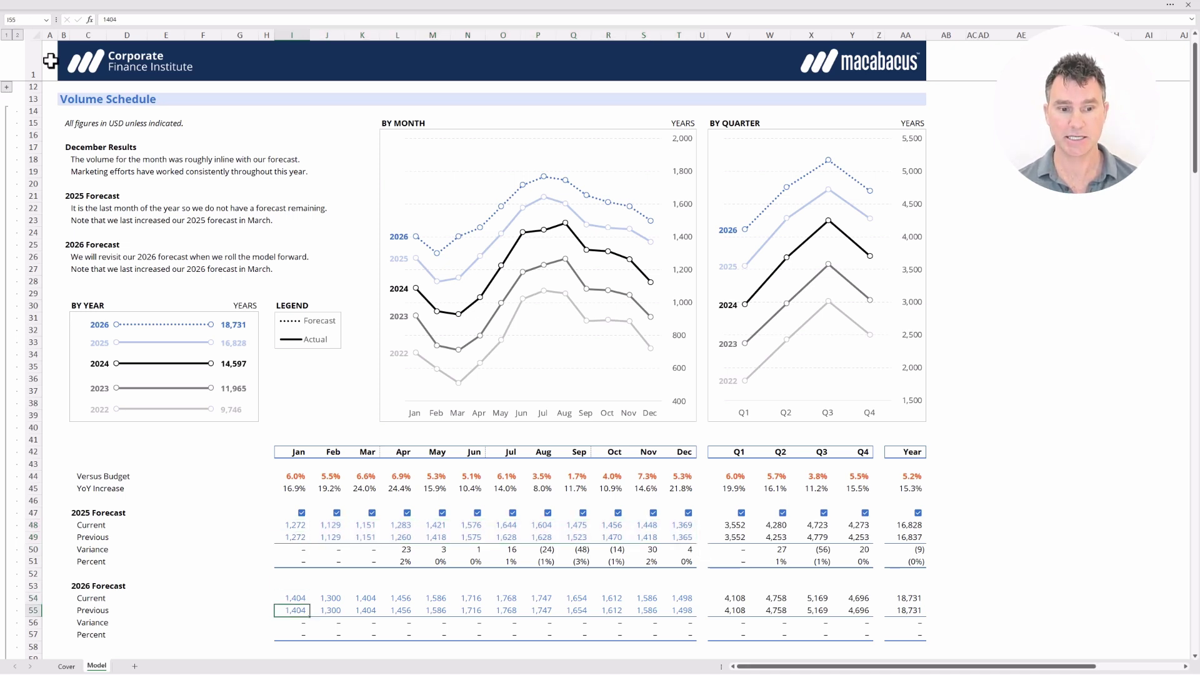
key(shift+Down)
key(ctrl+v)
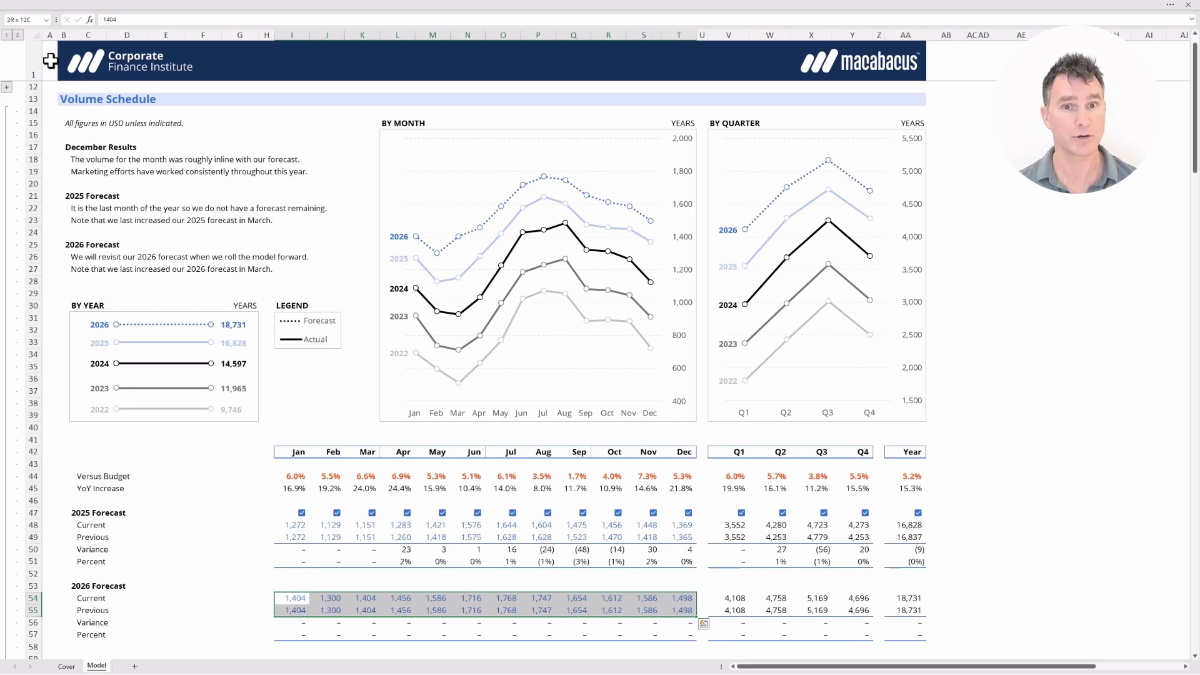
key(Up)
key(Up)
key(Up)
key(Up)
key(Up)
key(Up)
key(Up)
key(Up)
key(Up)
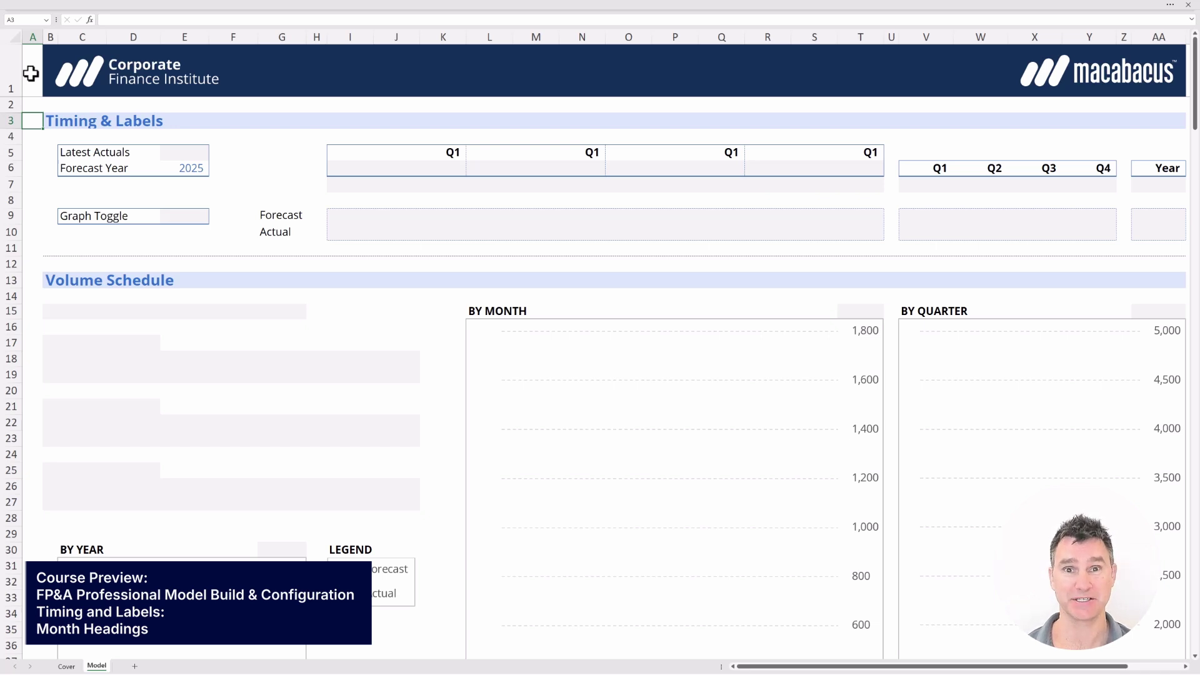
- Look over the month heading cells in row 6 and settle on the first month cell, I6
key(Down)
key(Down)
key(Down)
key(Right)
key(Right)
key(Right)
key(Right)
key(Right)
key(Right)
key(Right)
key(Right)
key(shift+Right)
key(shift+Right)
key(shift+Right)
key(shift+Right)
key(shift+Right)
key(shift+Right)
key(shift+Right)
key(shift+Right)
key(shift+Right)
key(shift+Right)
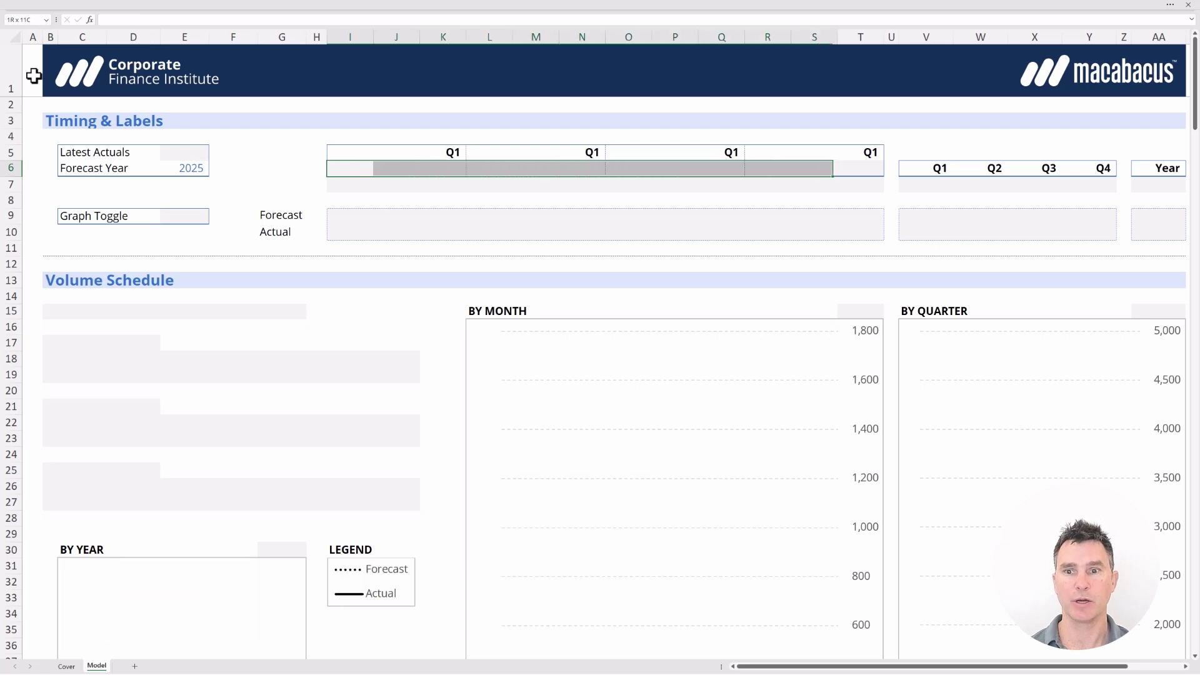
key(shift+Right)
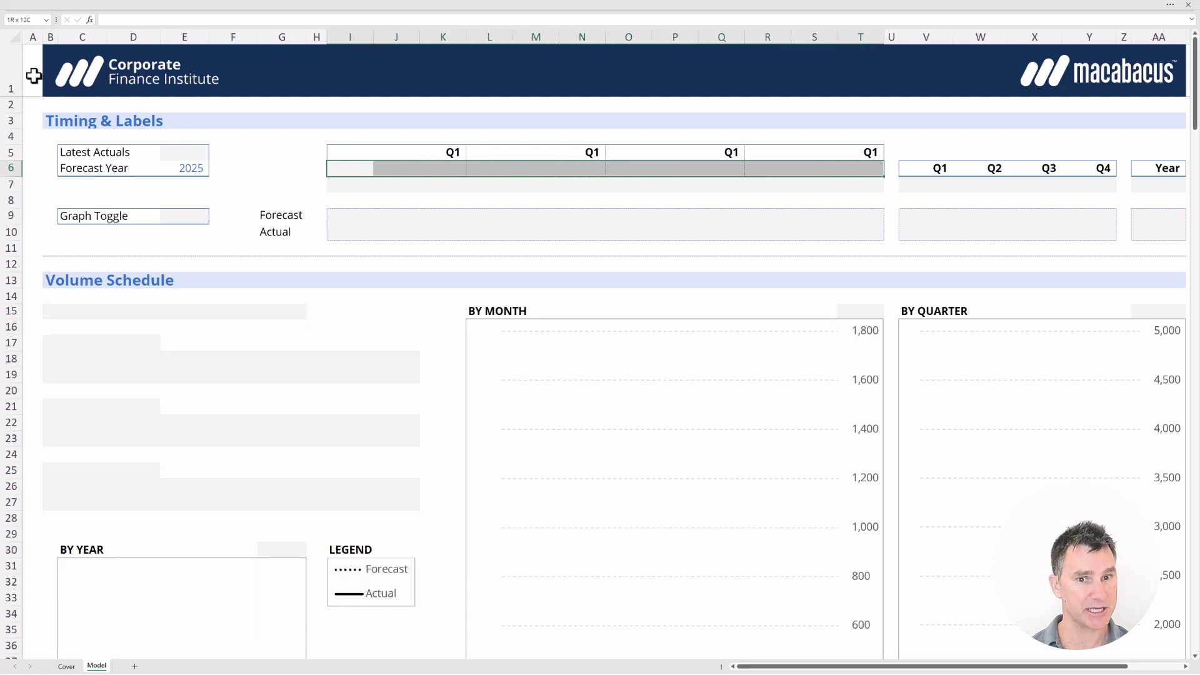
key(Left)
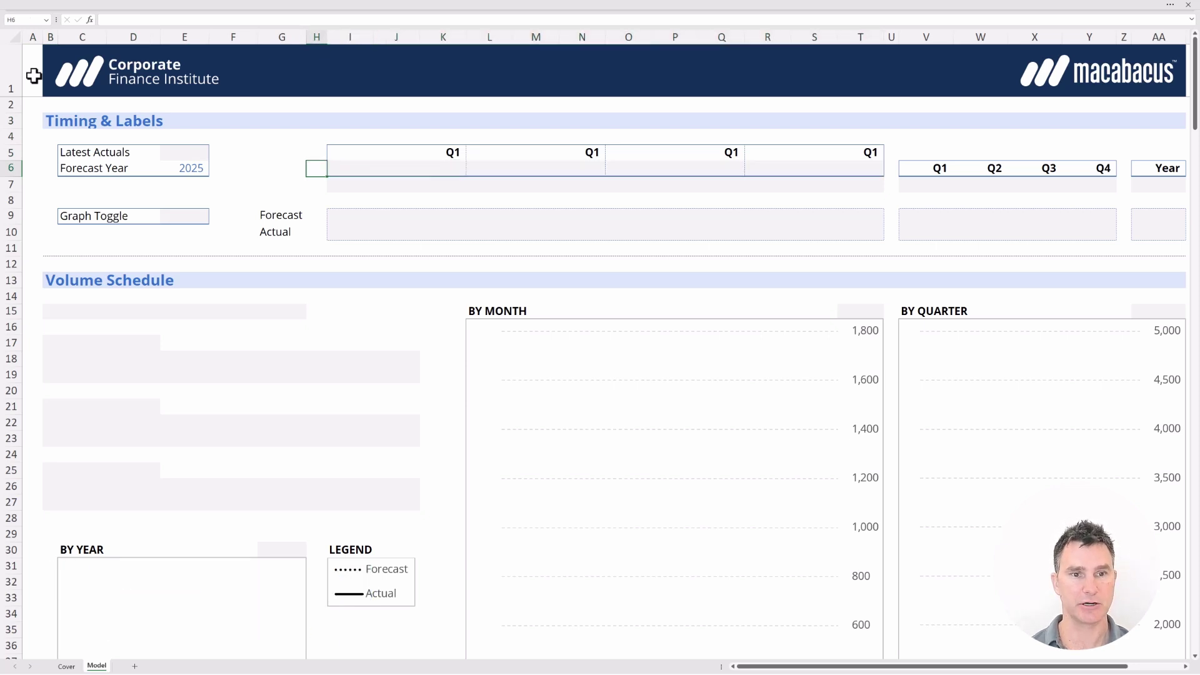
key(shift+Right)
key(Right)
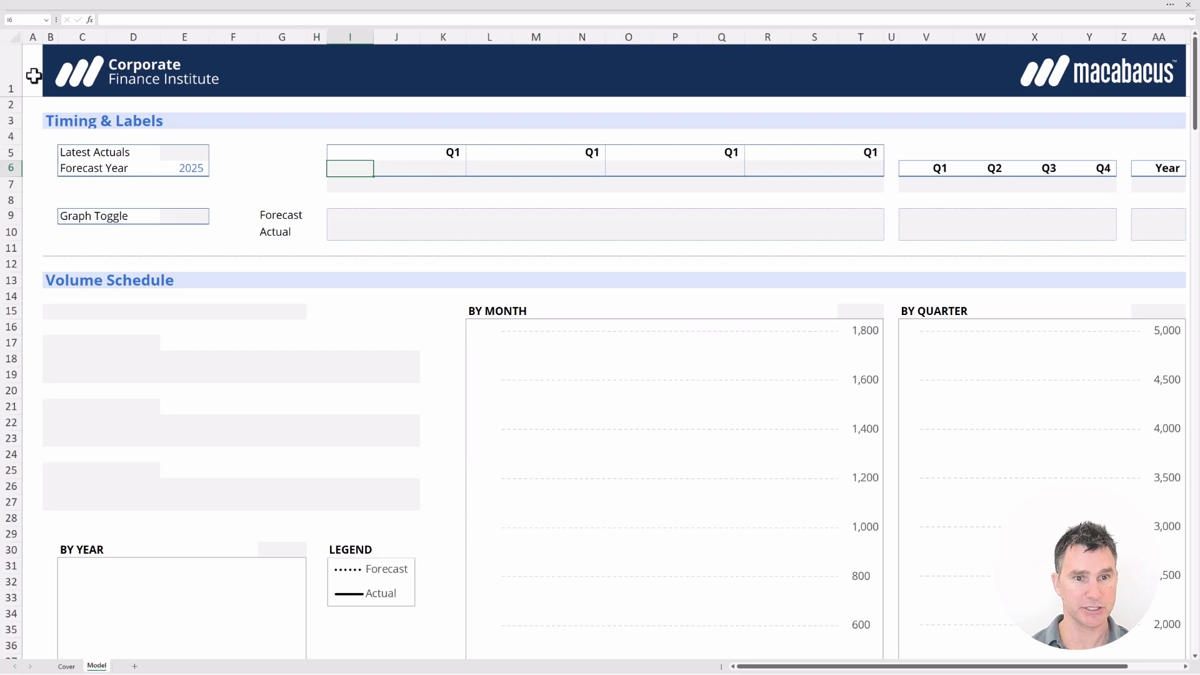
- Enter =DATE(E6,1,1) in I6 so the first month heading reads Jan
text(=)
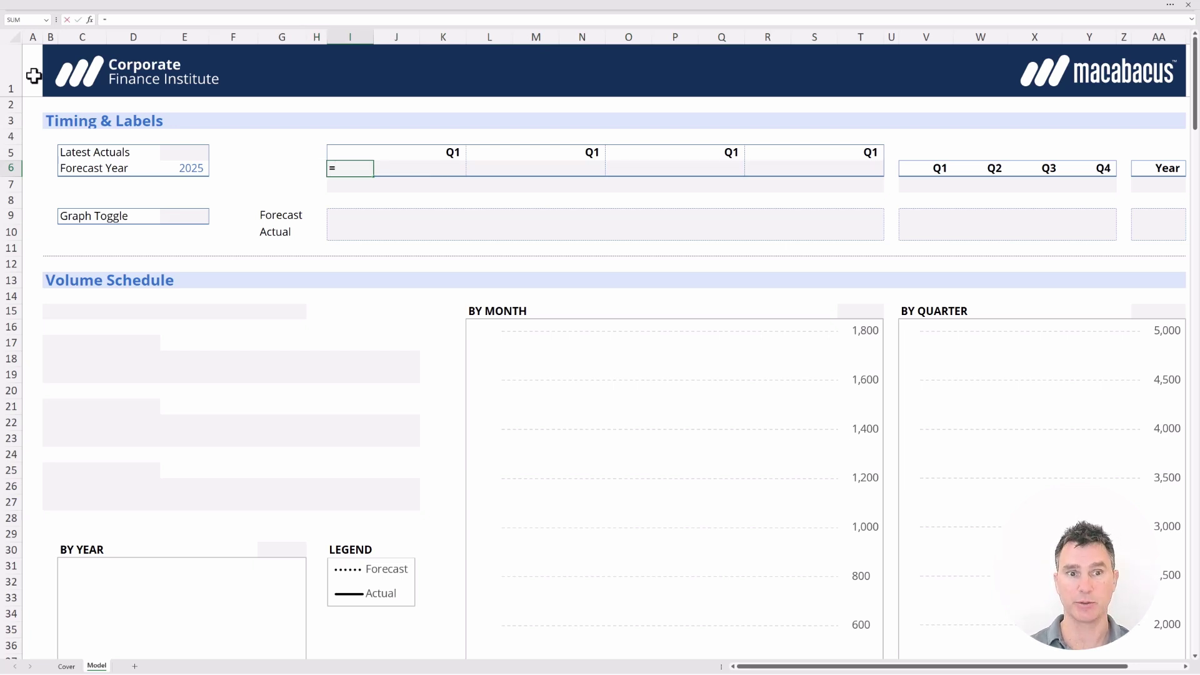
text(DATE)
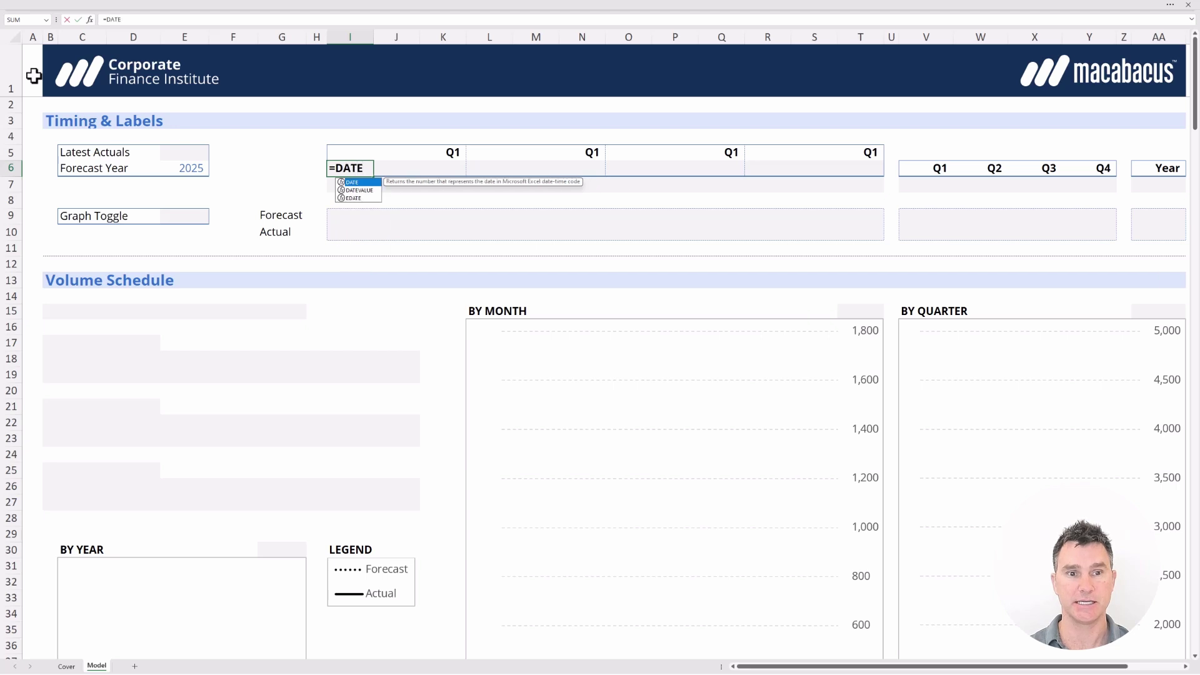
text(()
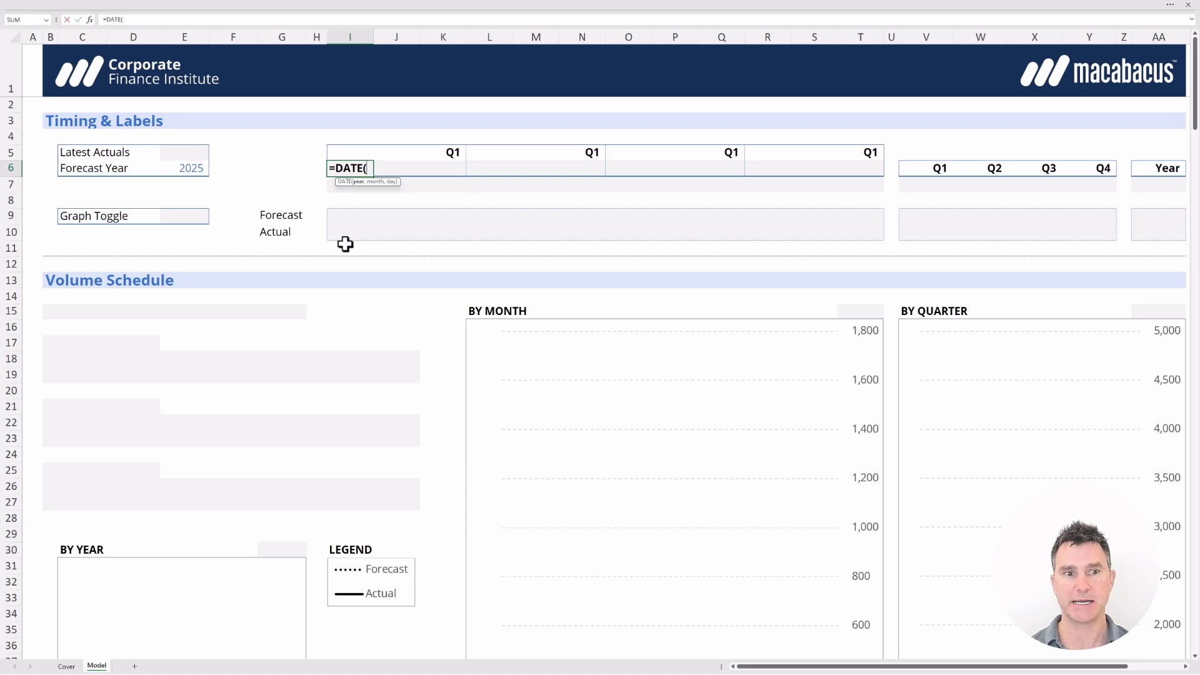
key(Left)
key(Left)
key(Left)
key(Left)
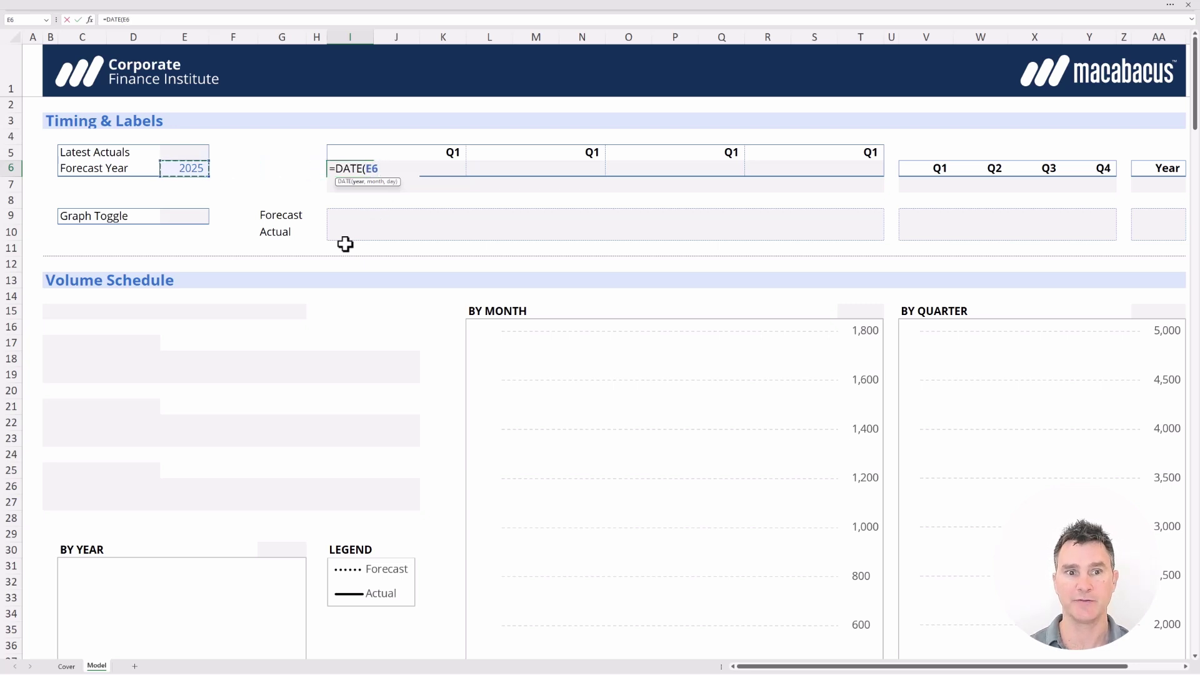
text(,)
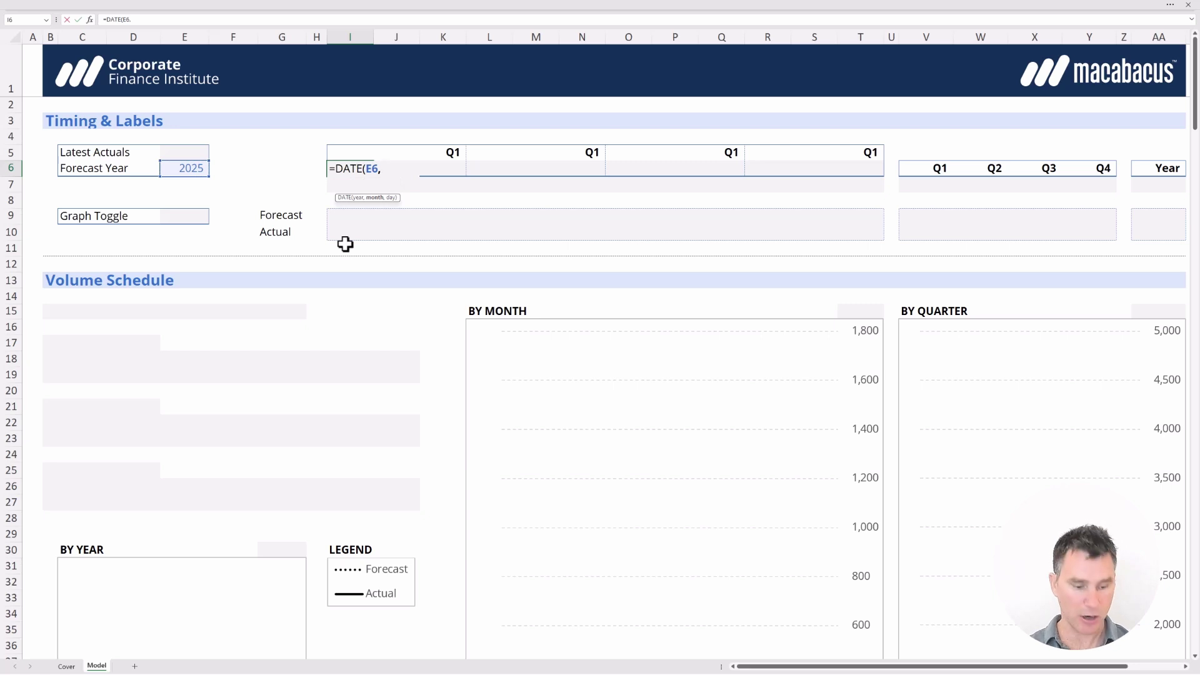
text(1,)
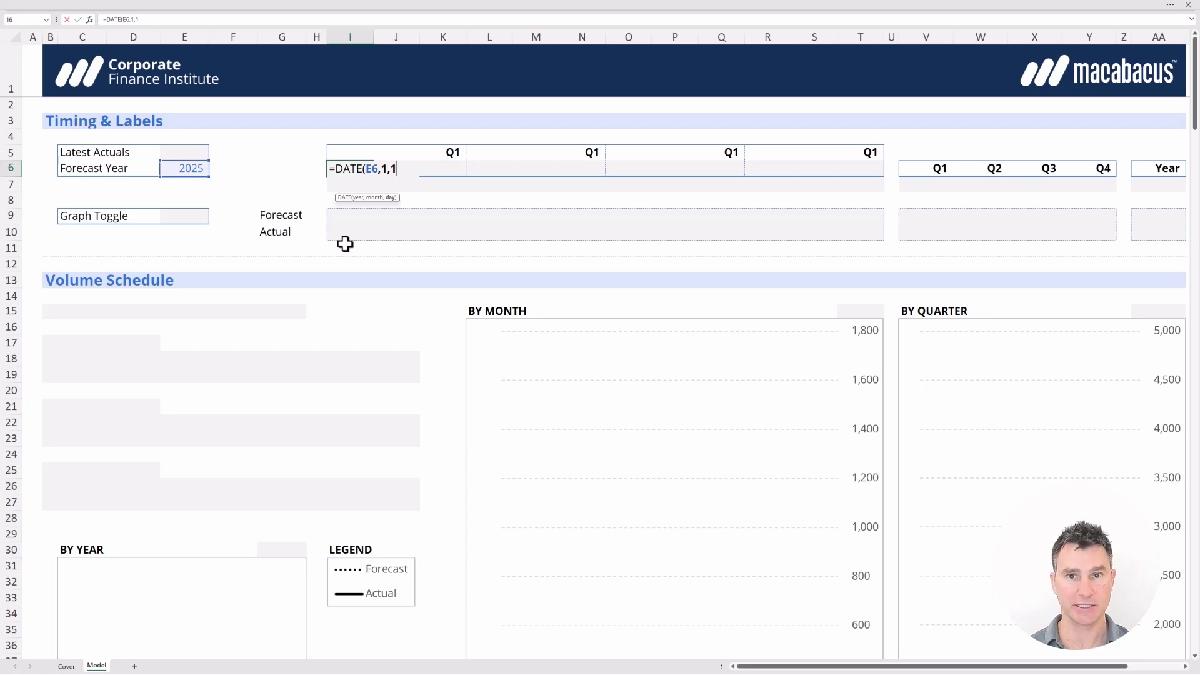
text(1)
key(Return)
key(shift+Up)
key(shift+Down)
key(shift+Up)
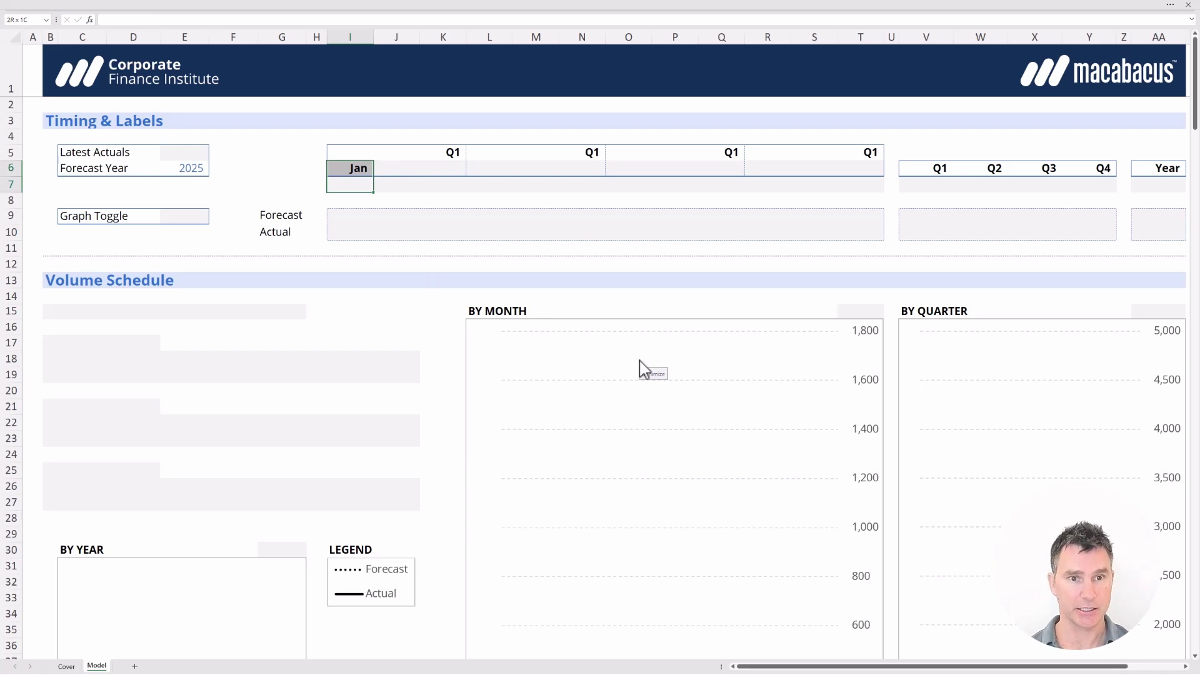
key(shift+Down)
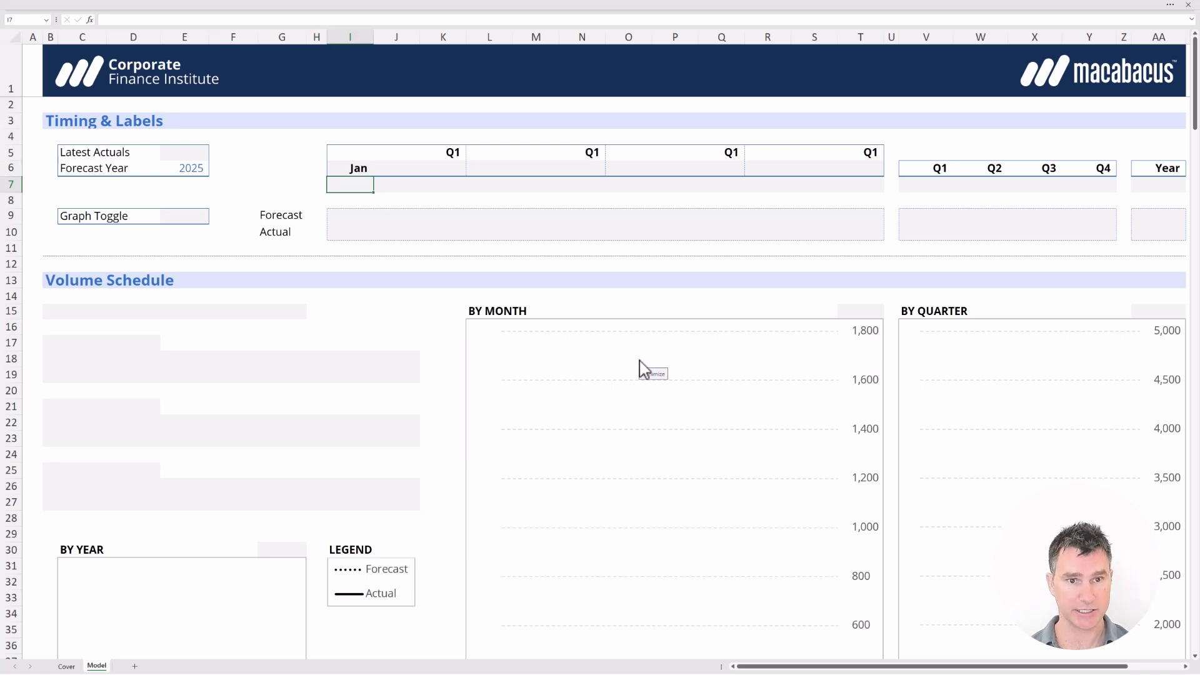
- Check I6's custom mmm_) number format so its date displays as Jan
key(Up)
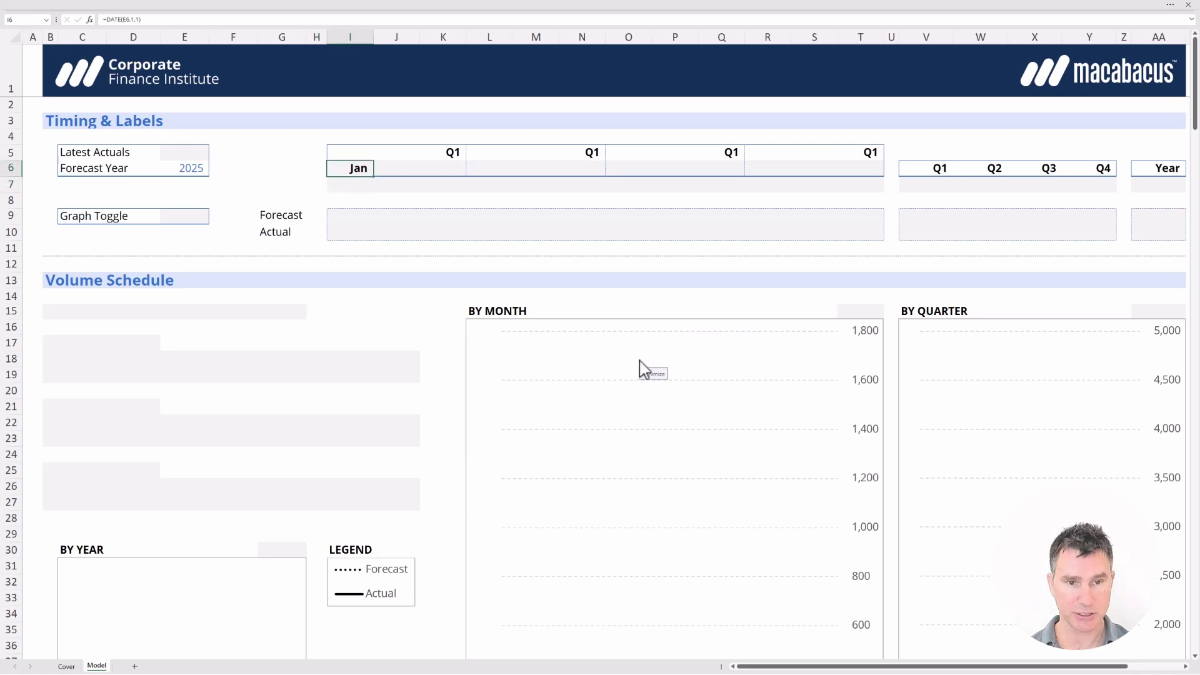
key(ctrl+1)
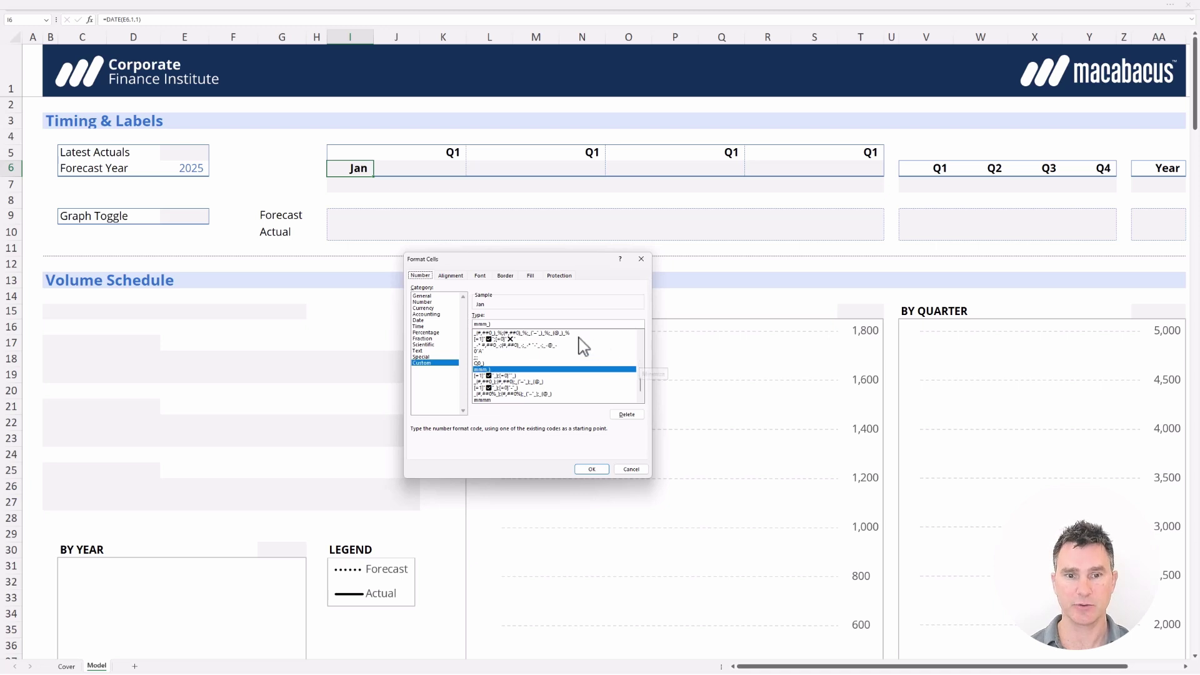
drag(512, 325, 463, 328)
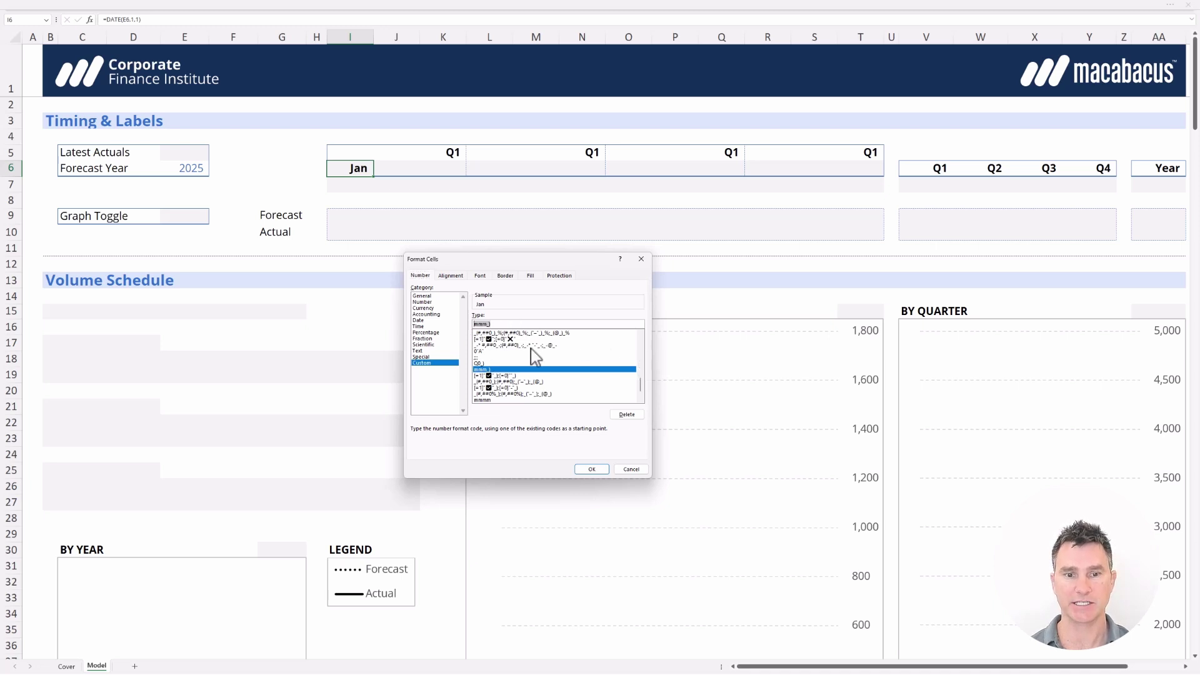
key(Left)
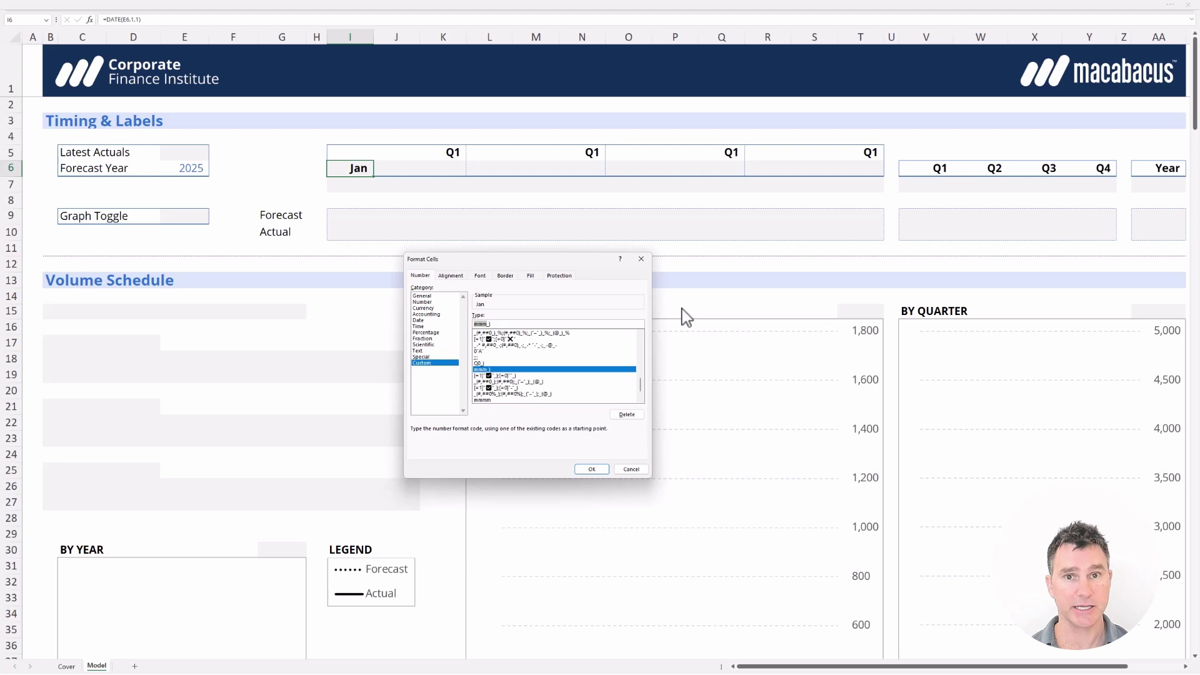
key(Right)
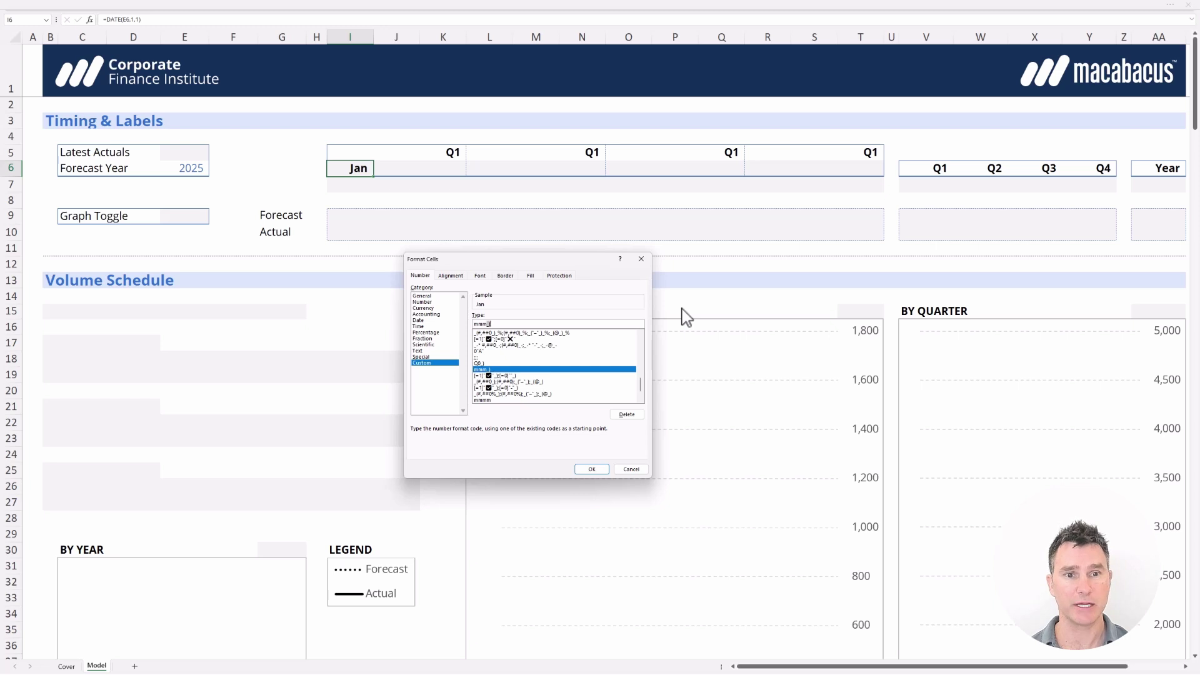
key(Return)
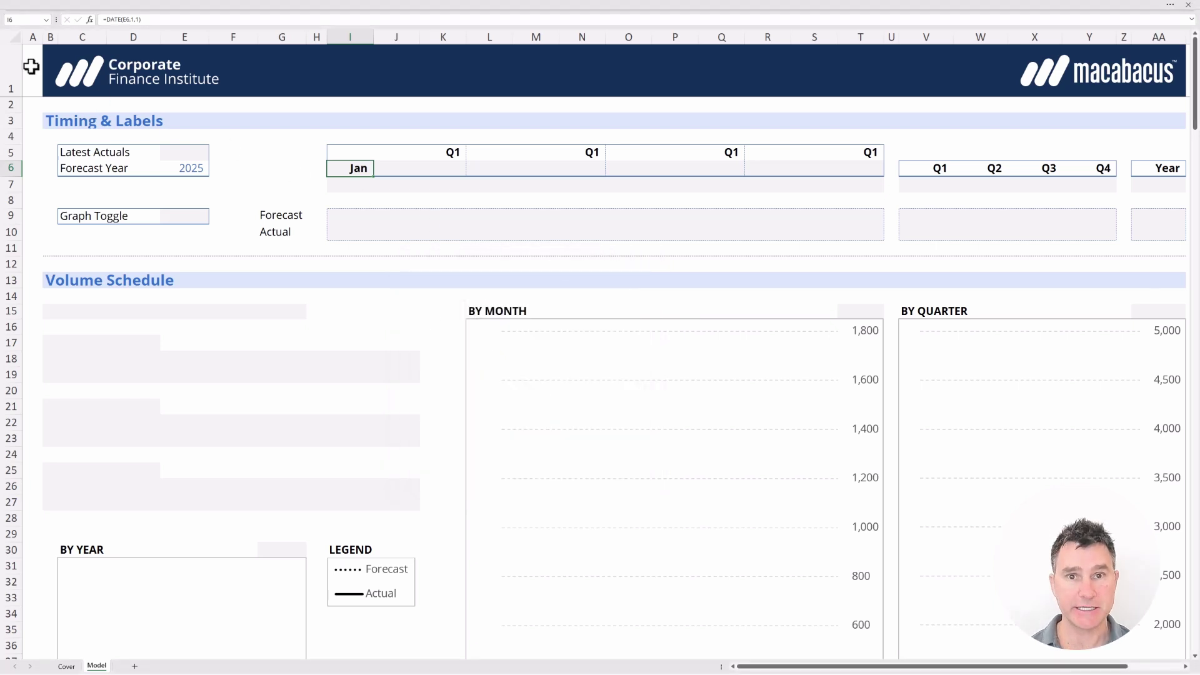
- Enter =EDATE(I6,1) in J6 so the second month heading shows Feb
key(shift+Right)
key(shift+Right)
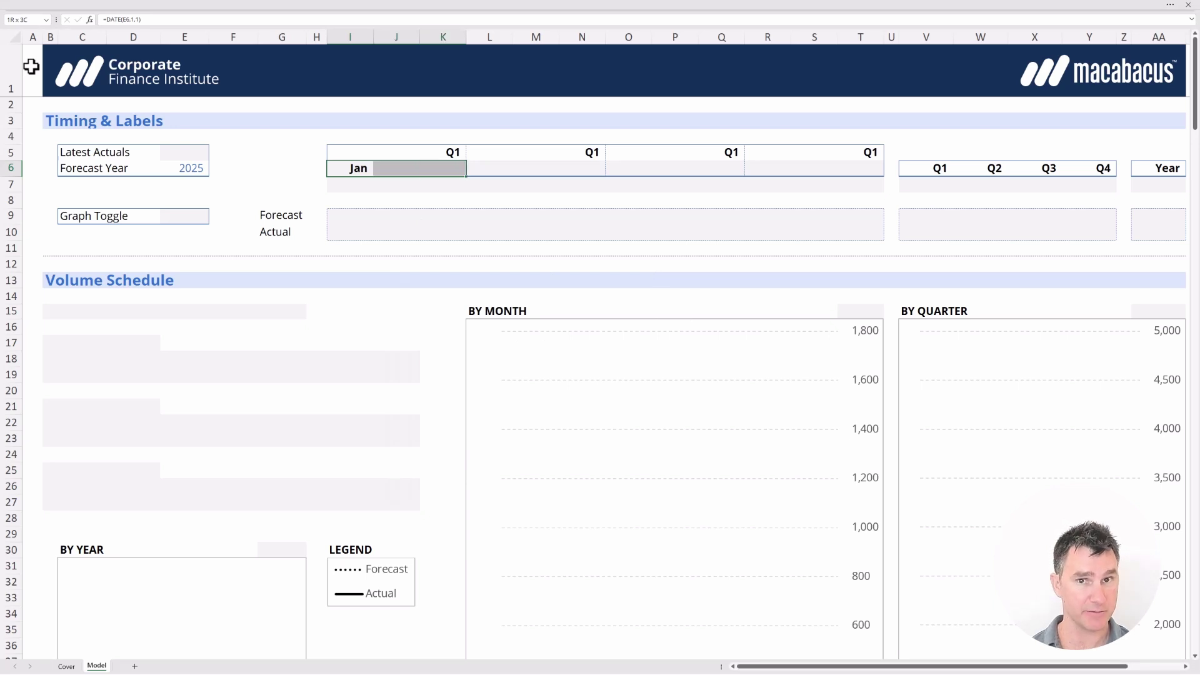
key(Right)
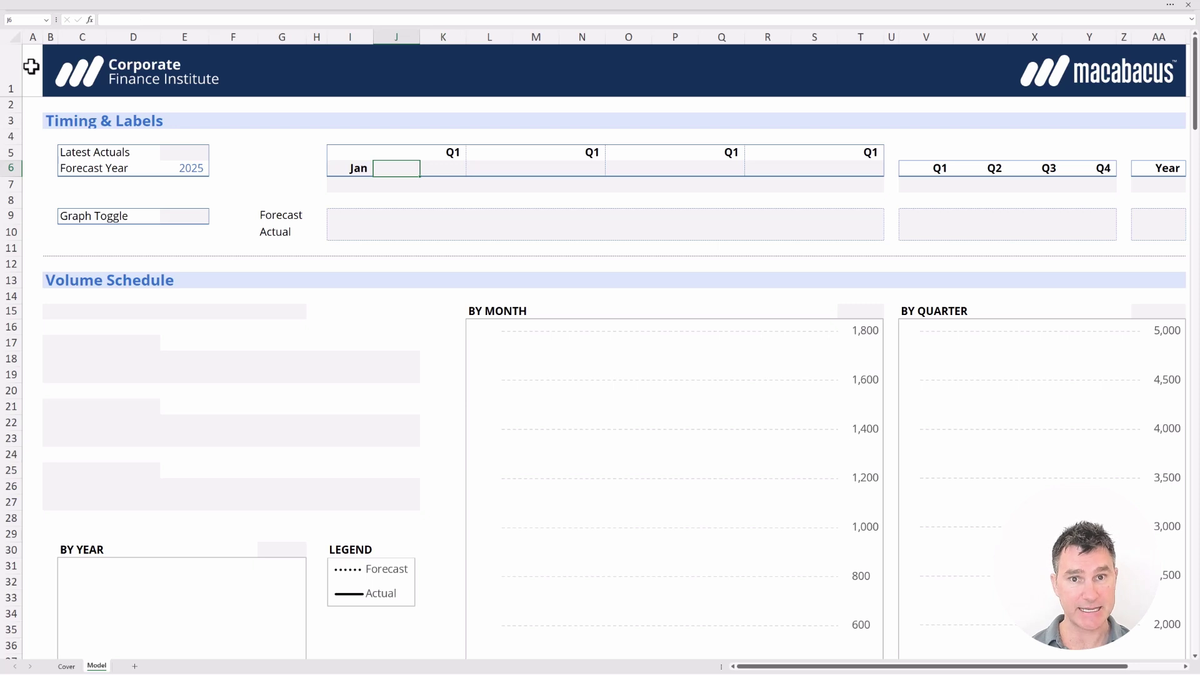
text(=EDATE()
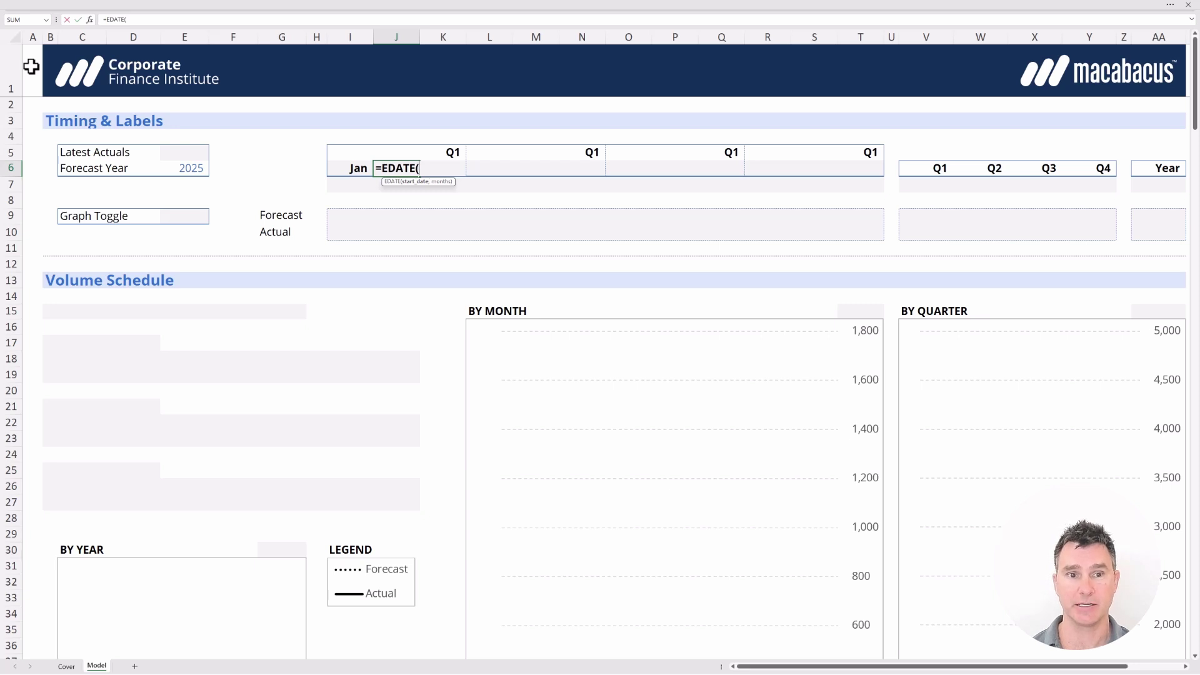
key(Left)
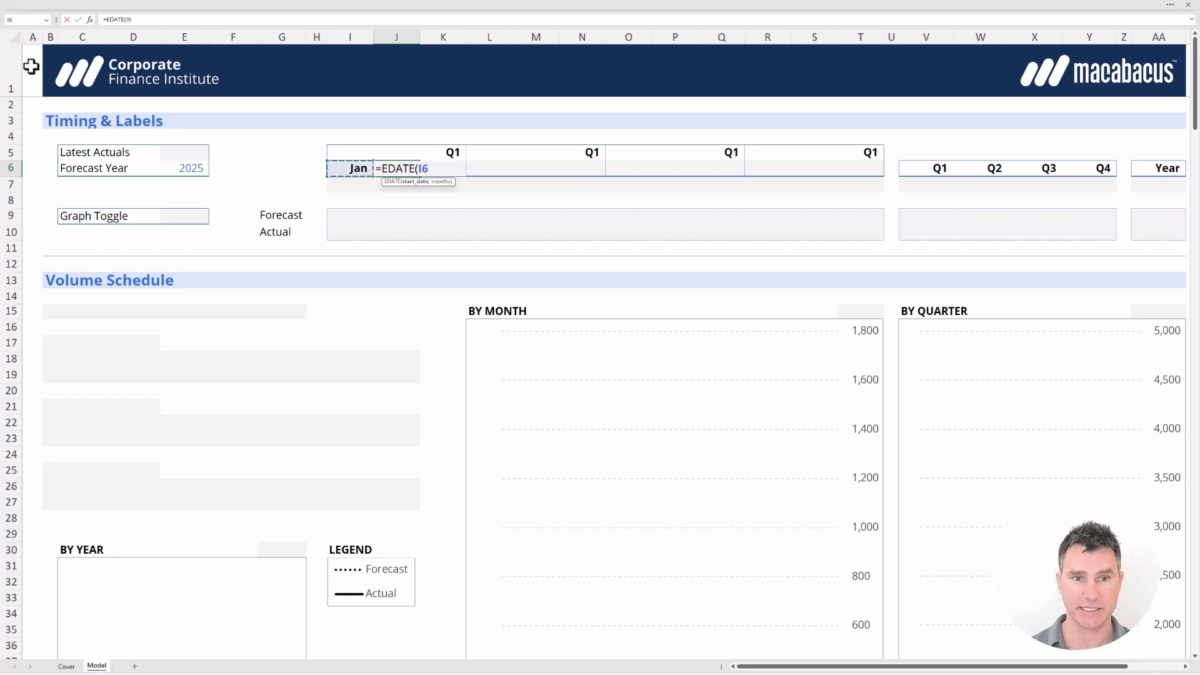
text(,1)
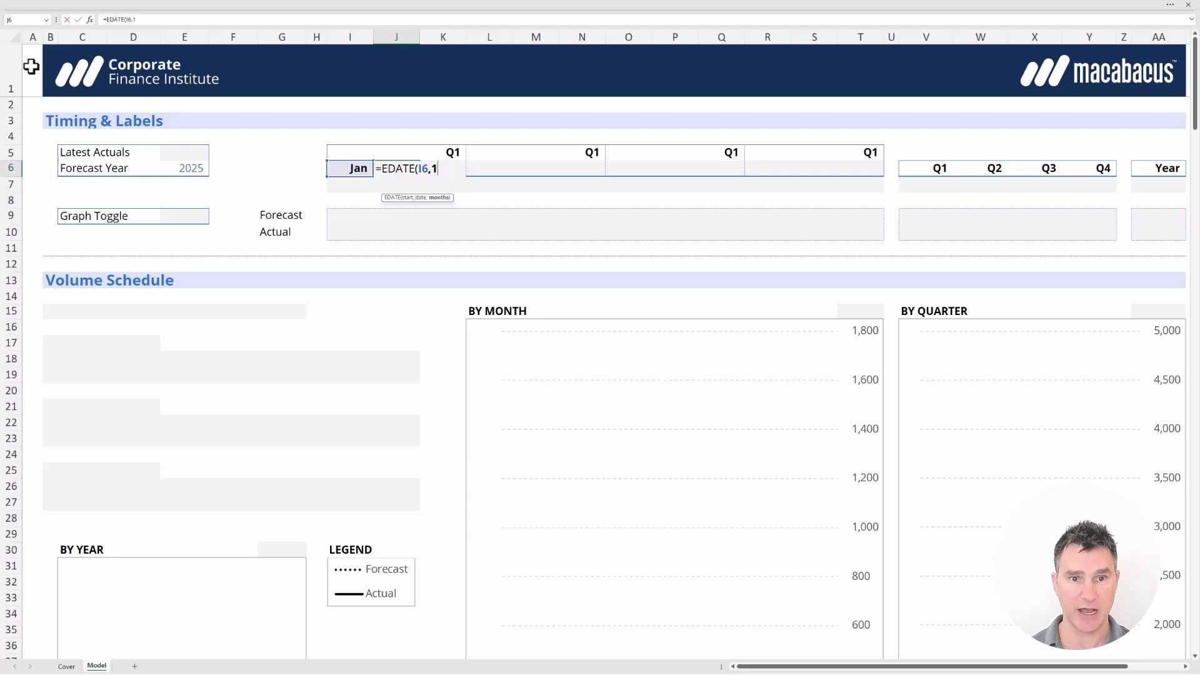
key(Return)
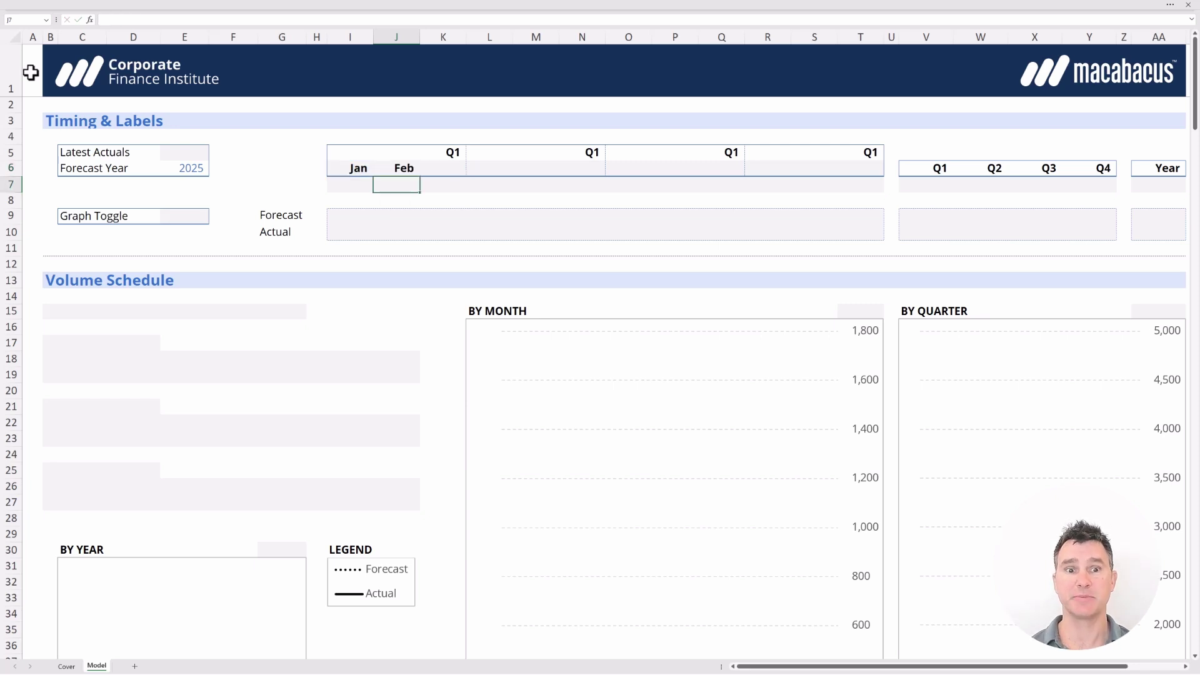
- Paste J6's EDATE formula as formulas only across K6:T6 to fill Mar through Dec
key(Up)
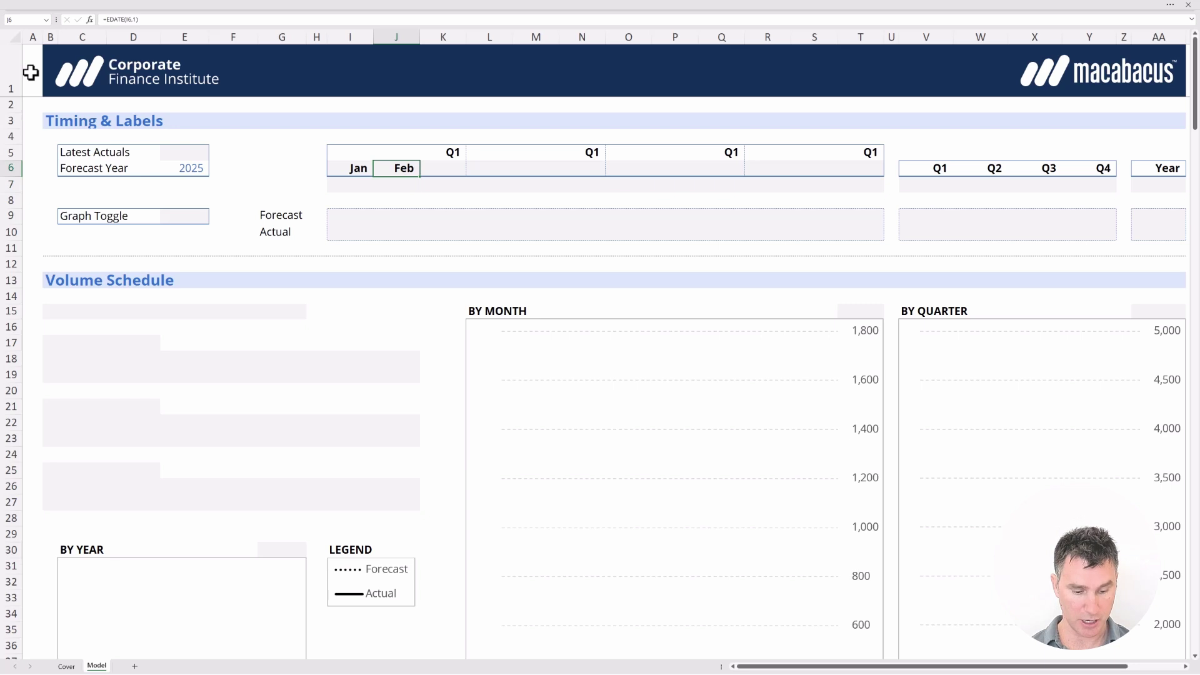
key(ctrl+c)
key(shift+Right)
key(shift+Right)
key(shift+Right)
key(shift+Right)
key(shift+Right)
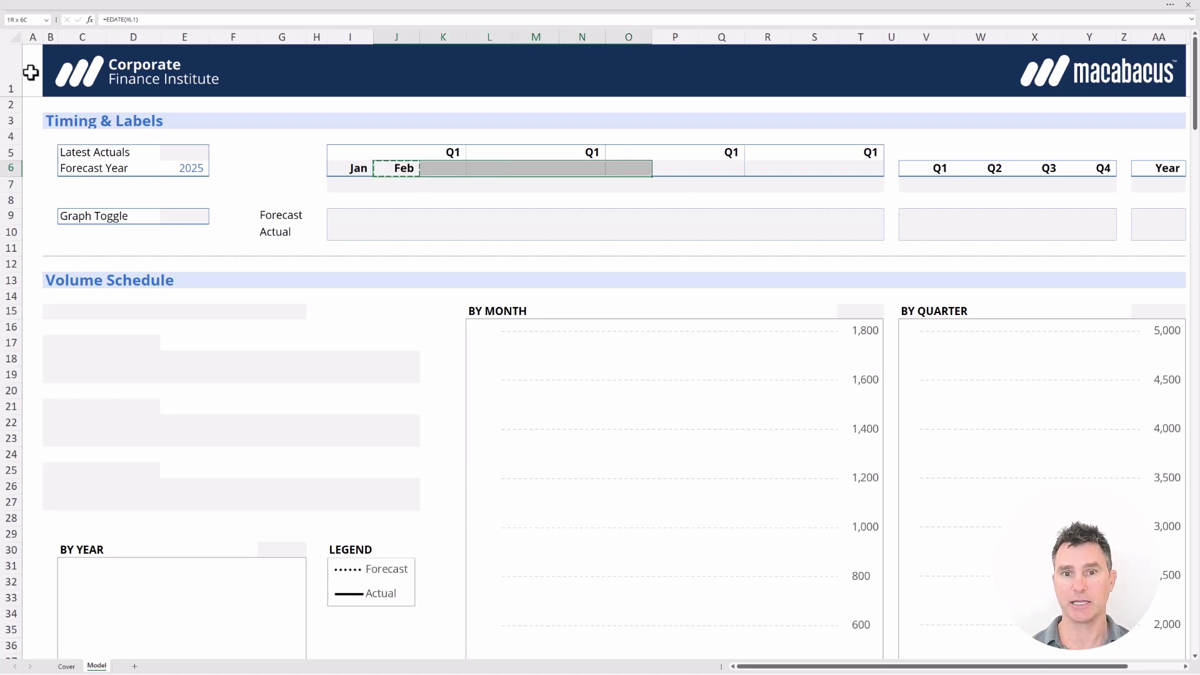
key(shift+Right)
key(shift+Right)
key(shift+Right)
key(shift+Right)
key(shift+Right)
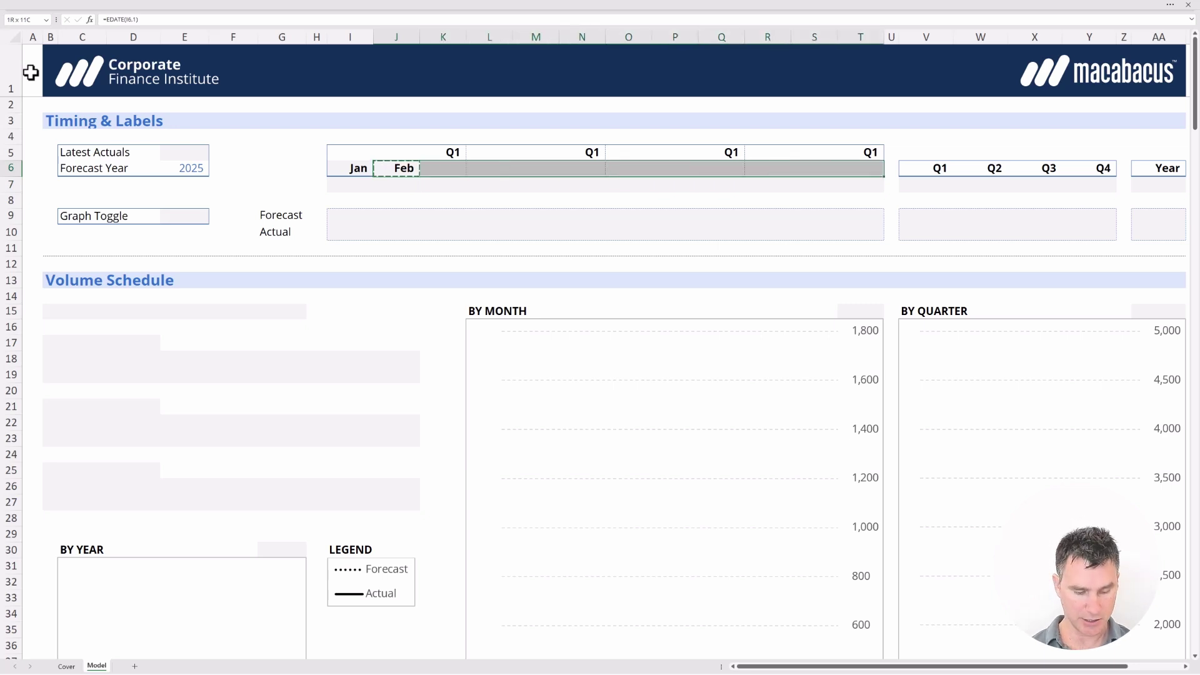
key(ctrl+alt+v)
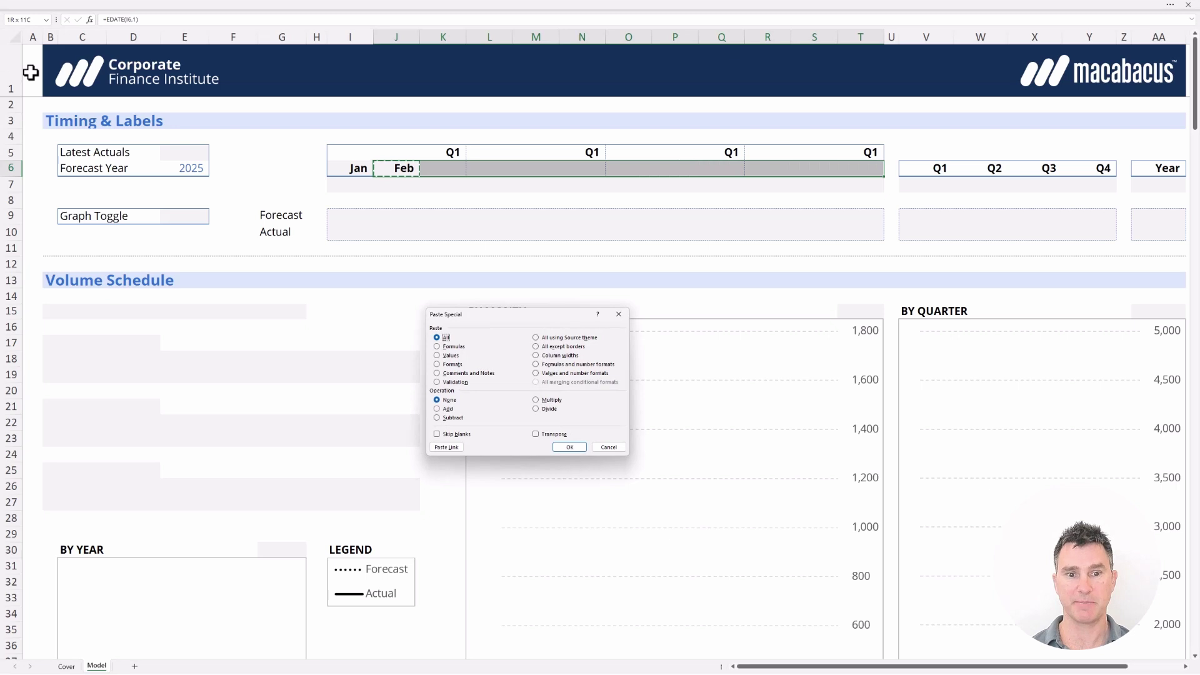
key(f)
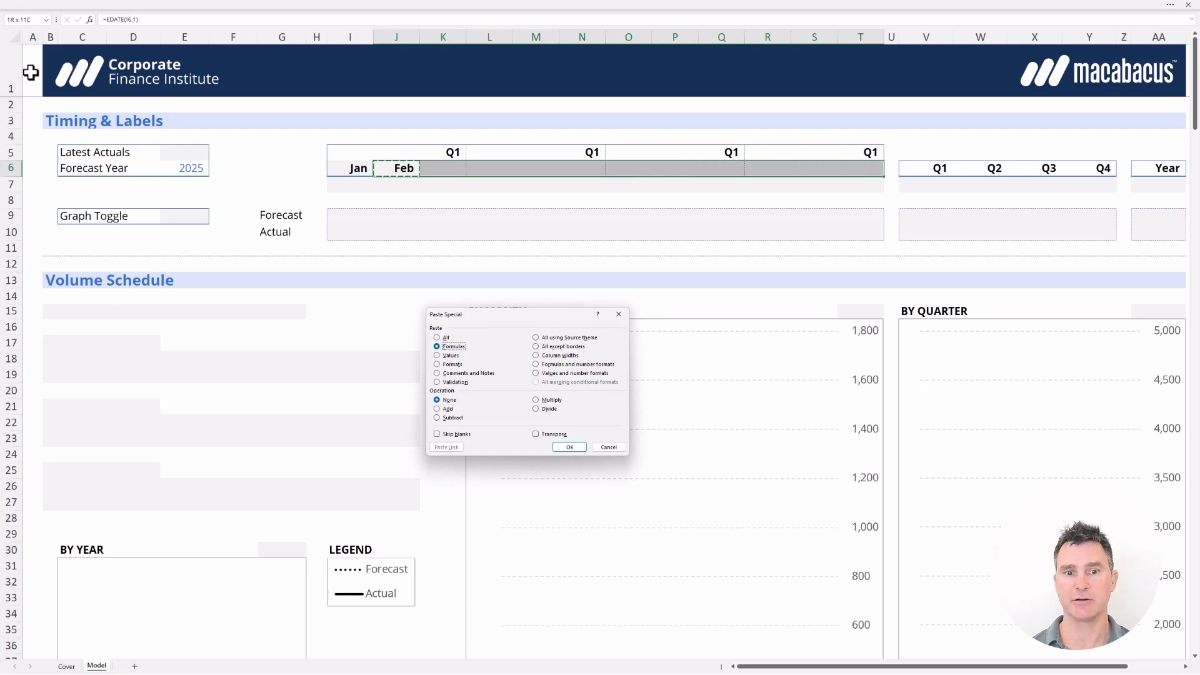
key(Return)
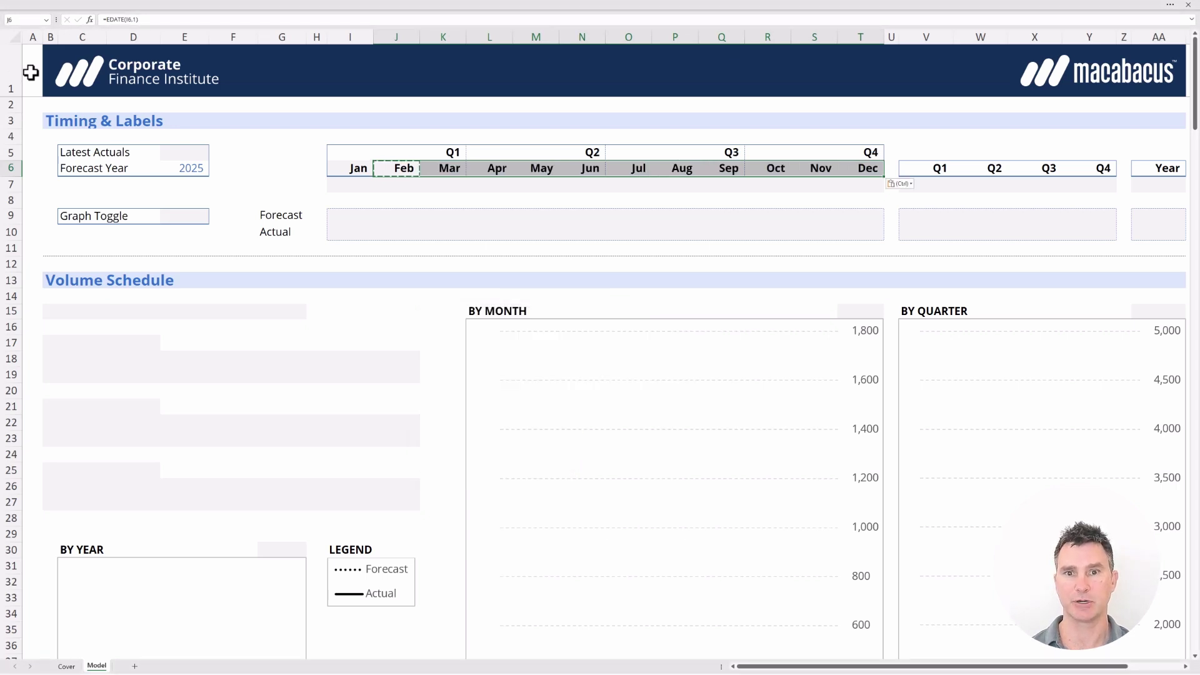
key(Escape)
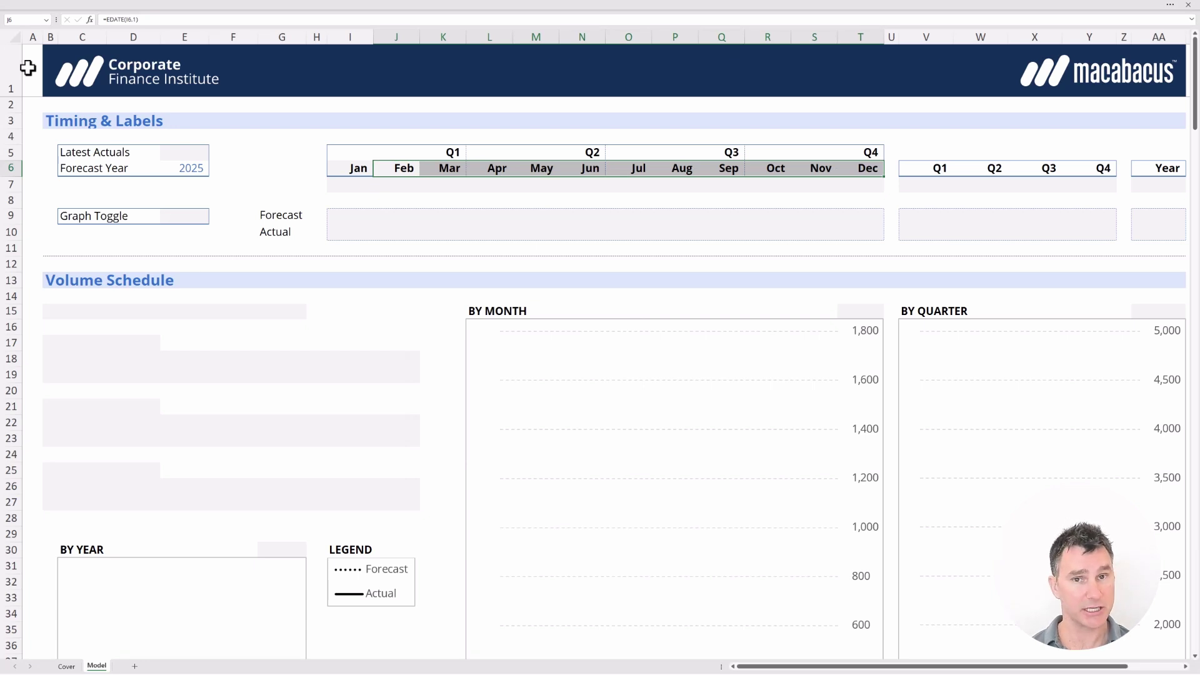
key(Up)
key(Left)
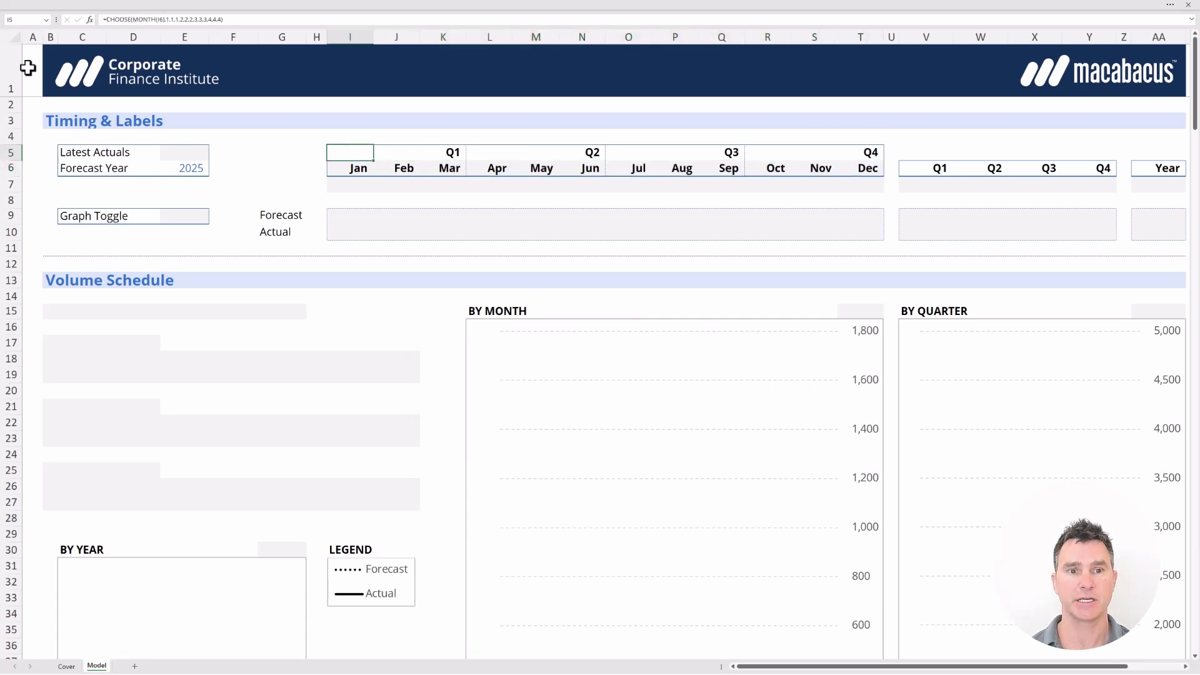
key(shift+Right)
key(shift+Right)
key(shift+Right)
key(shift+Right)
key(shift+Right)
key(shift+Right)
key(shift+Right)
key(shift+Right)
key(shift+Right)
key(shift+Right)
key(shift+Right)
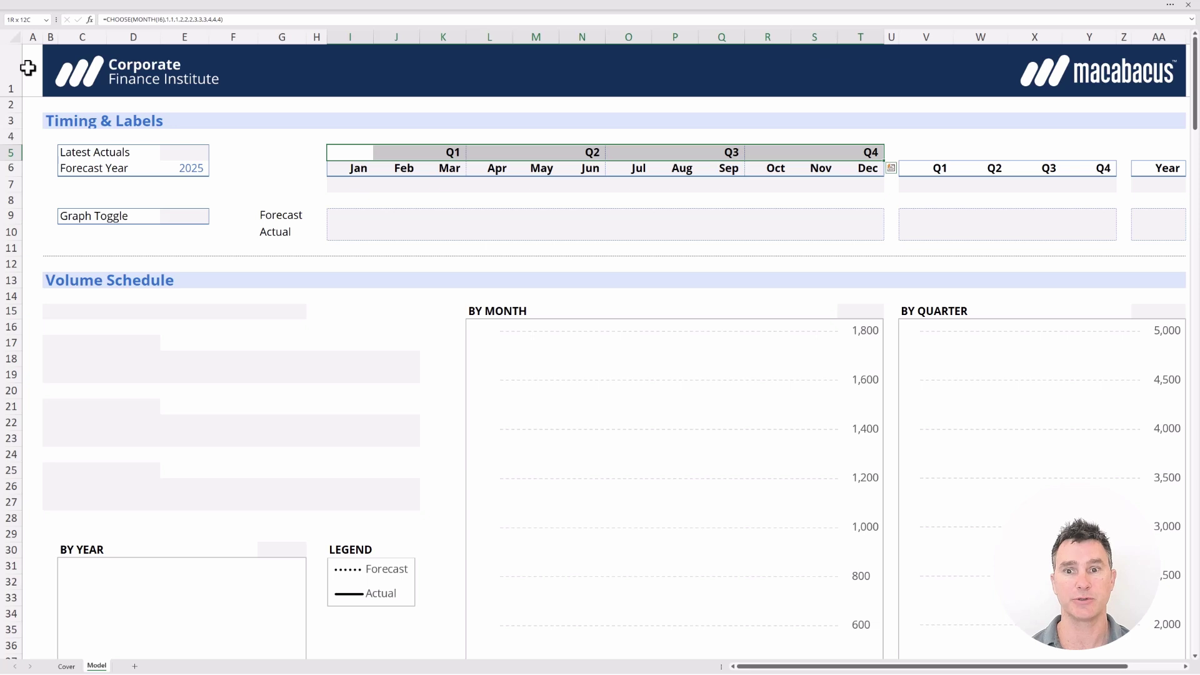
key(Right)
key(Right)
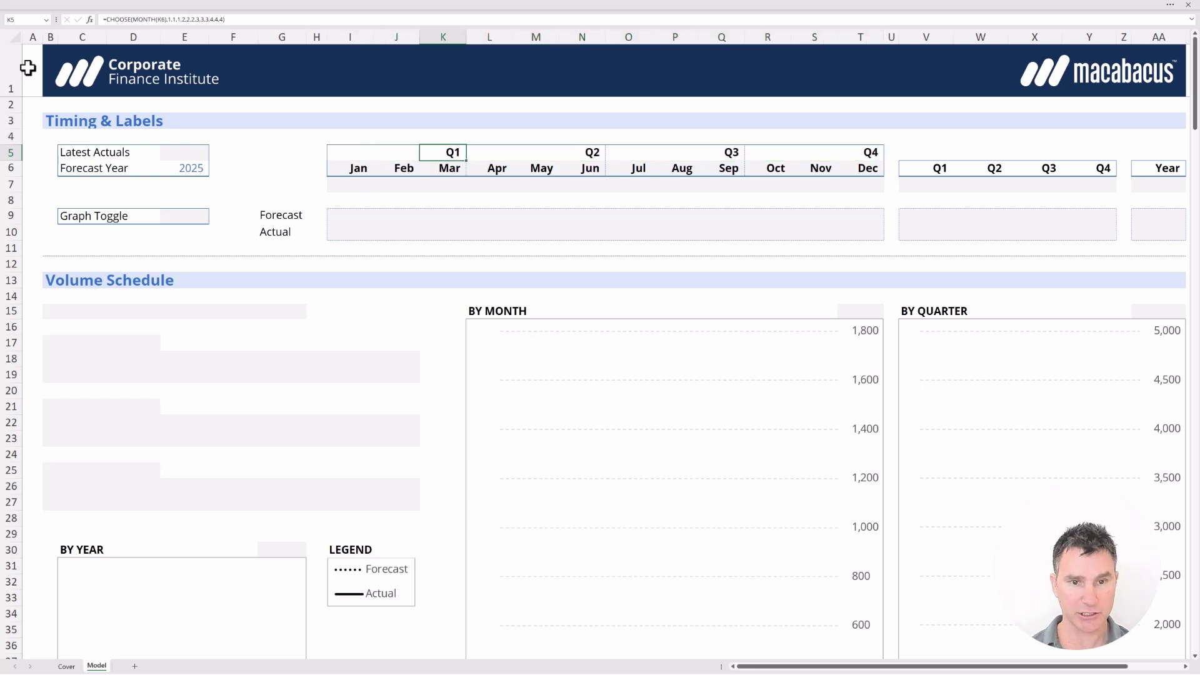
key(F2)
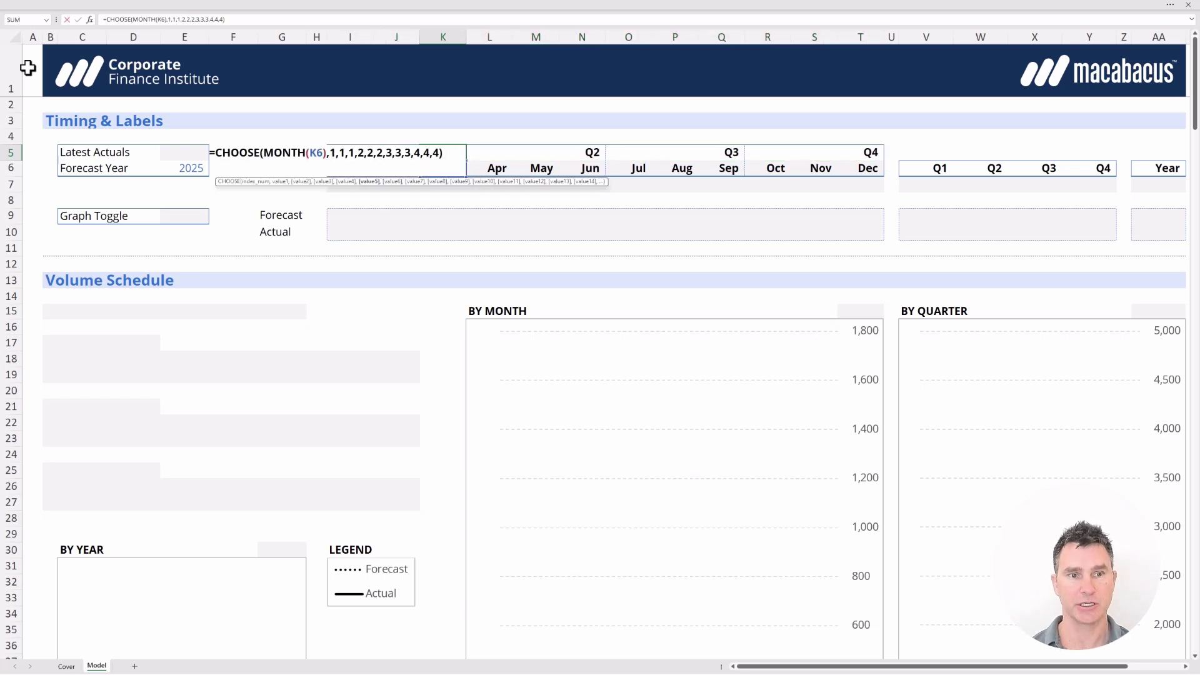
key(Left)
key(Left)
key(Left)
key(Left)
key(Left)
key(Left)
key(Left)
key(Left)
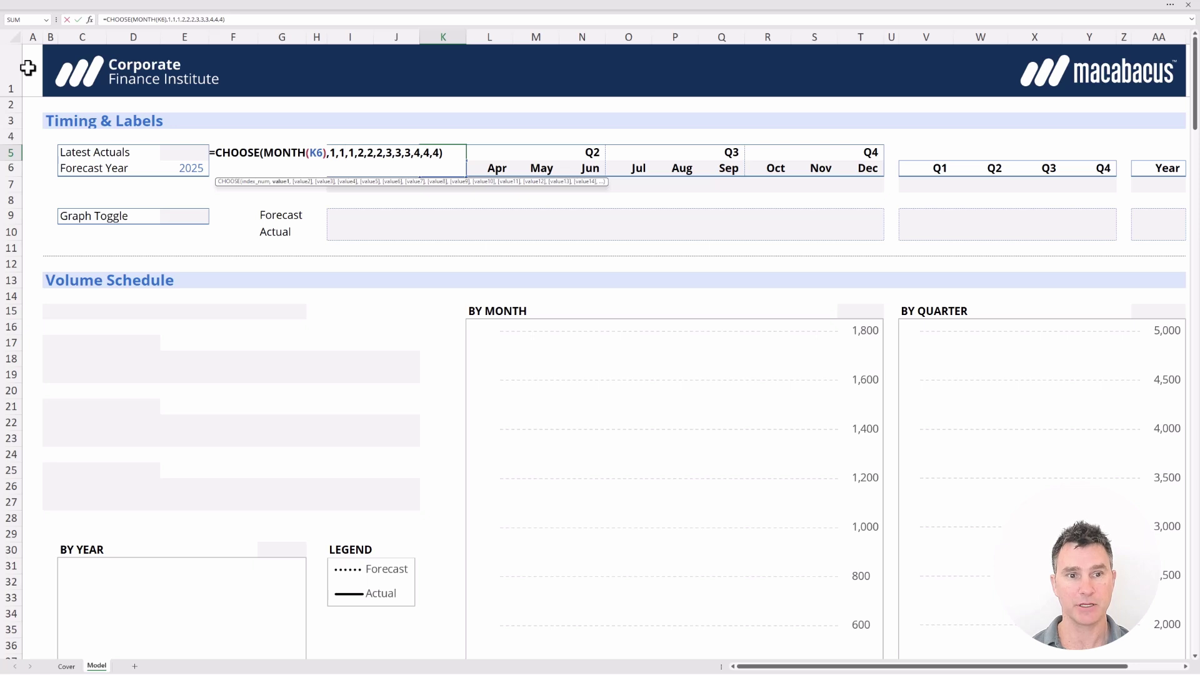
key(Left)
key(Left)
key(shift+Left)
key(shift+Left)
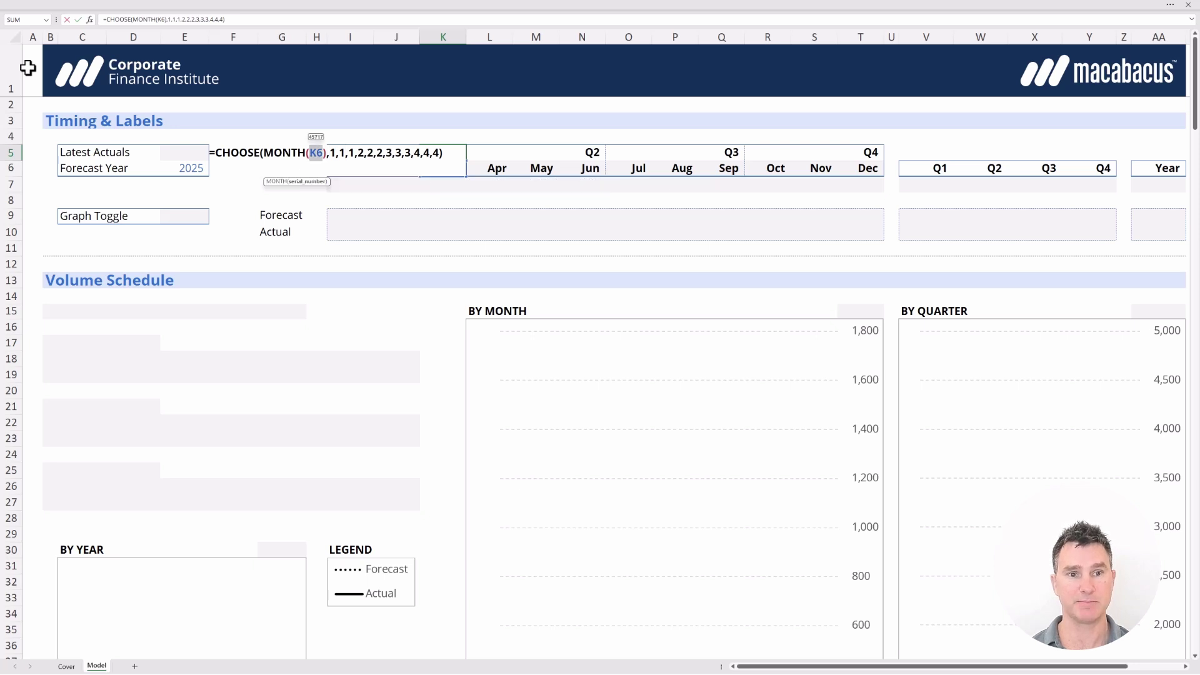
key(Right)
key(Right)
key(Right)
key(shift+Right)
key(shift+Right)
key(shift+Right)
key(shift+Right)
key(shift+Right)
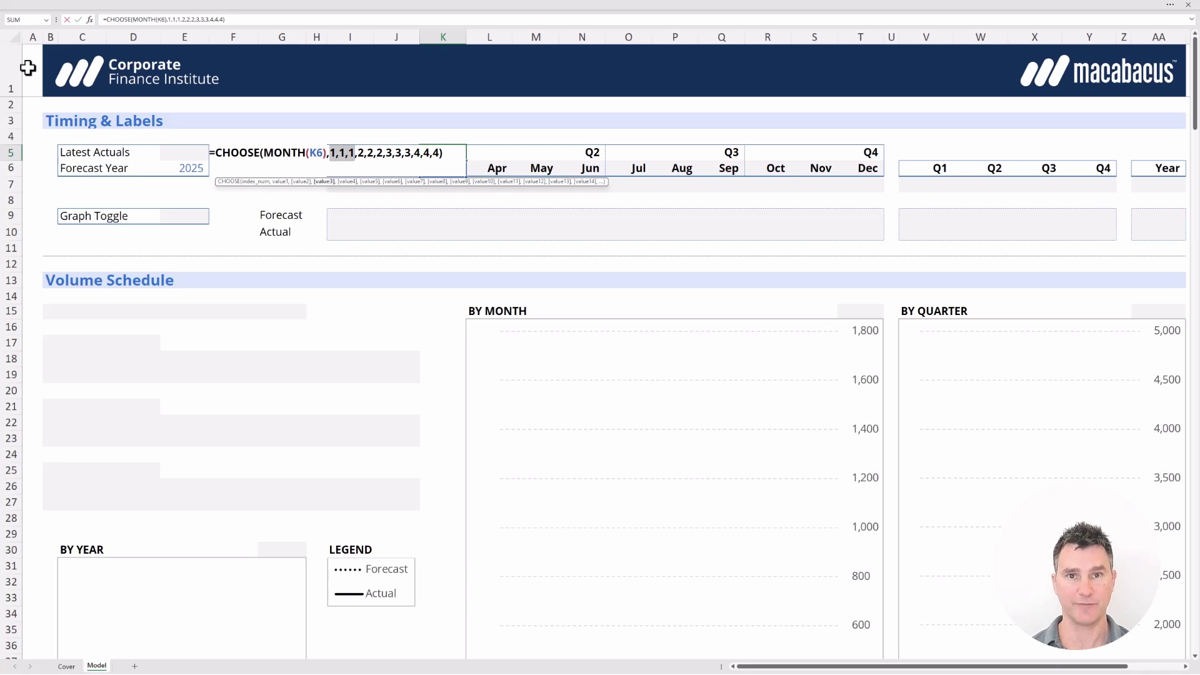
key(Escape)
key(Left)
key(Left)
key(ctrl+shift+Right)
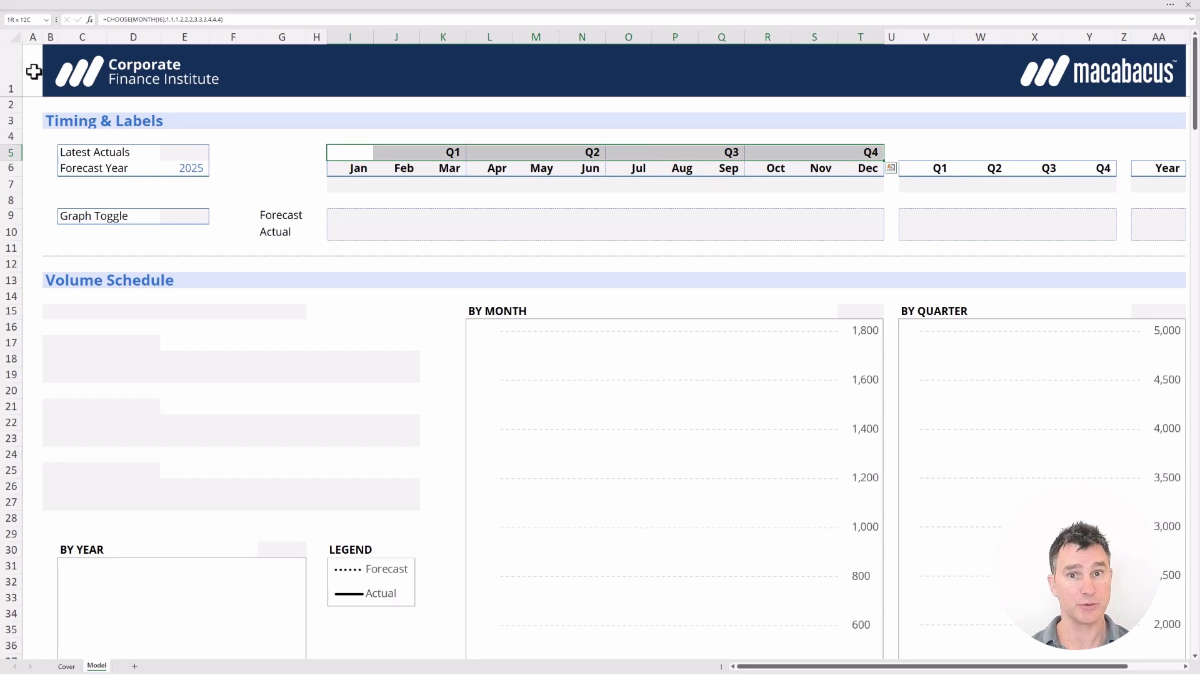
key(Right)
key(Right)
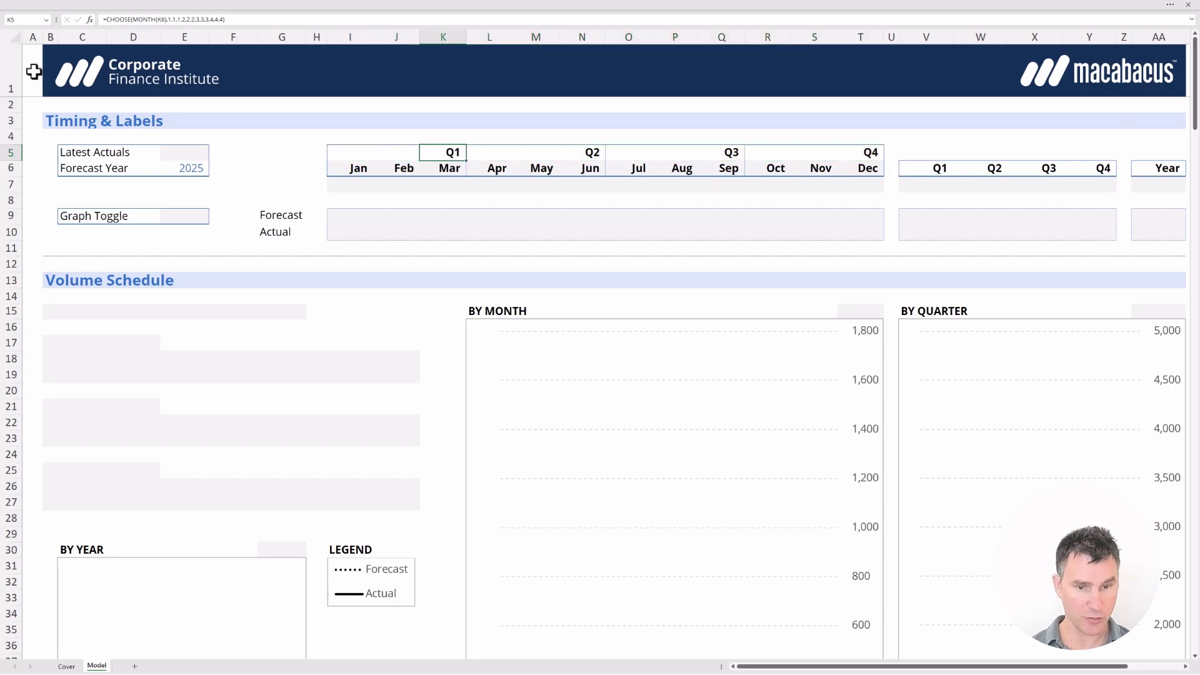
key(ctrl+1)
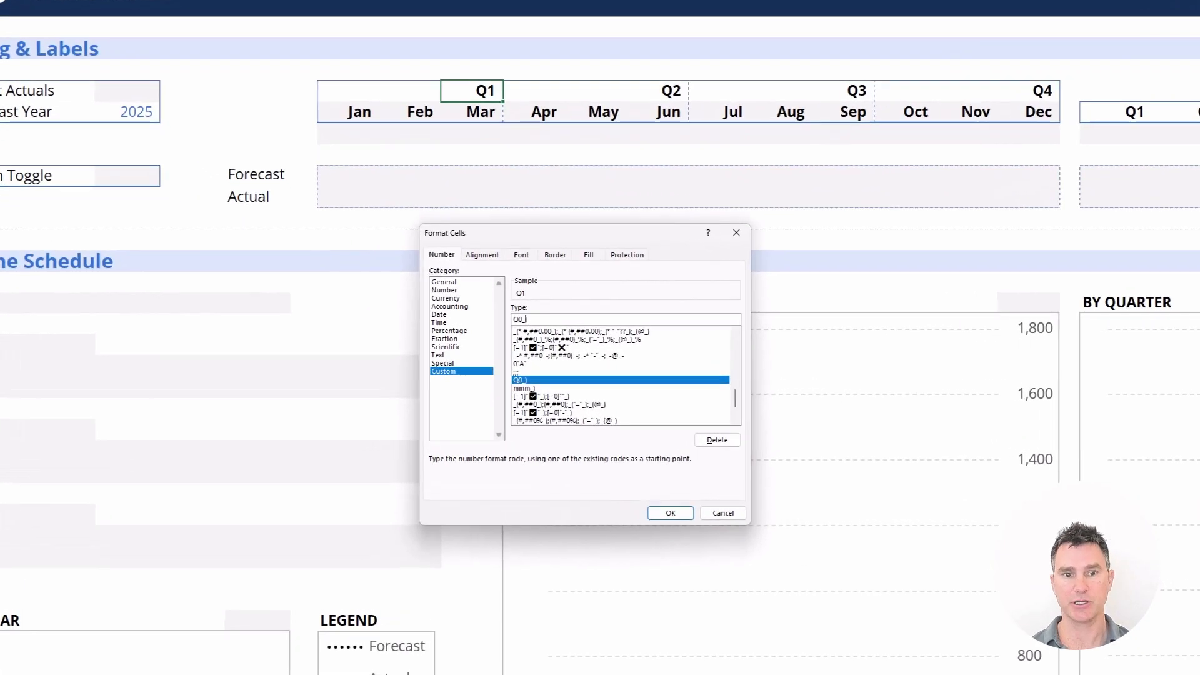
click(519, 320)
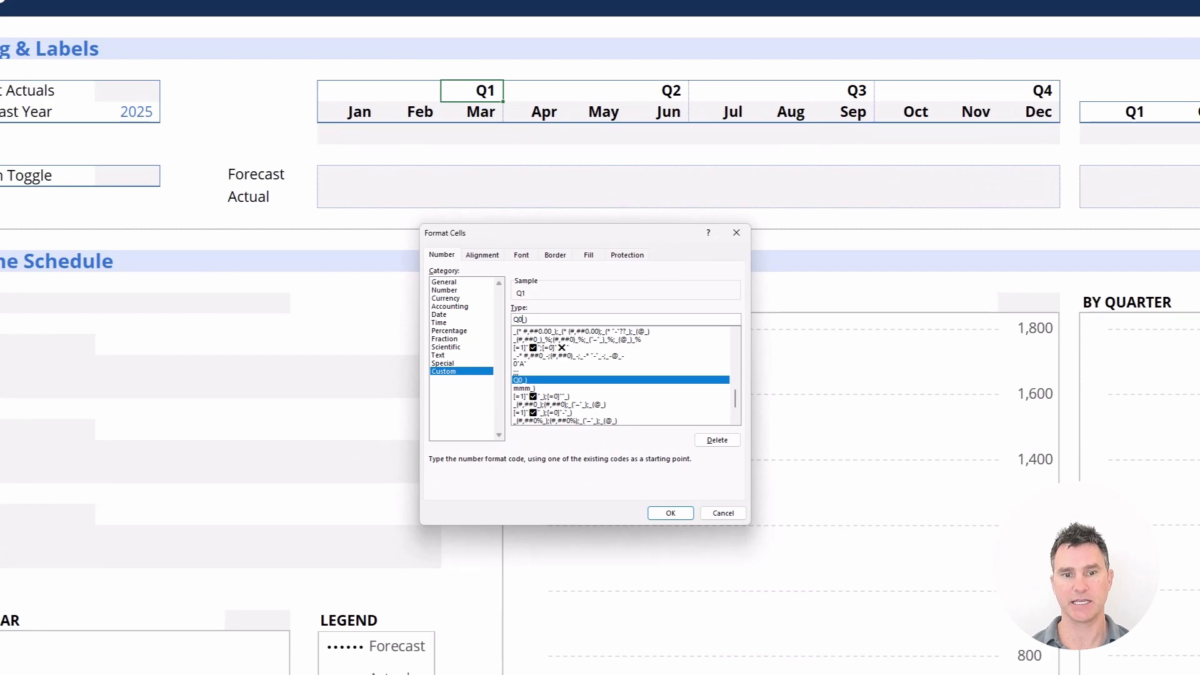
drag(521, 320, 528, 319)
key(Escape)
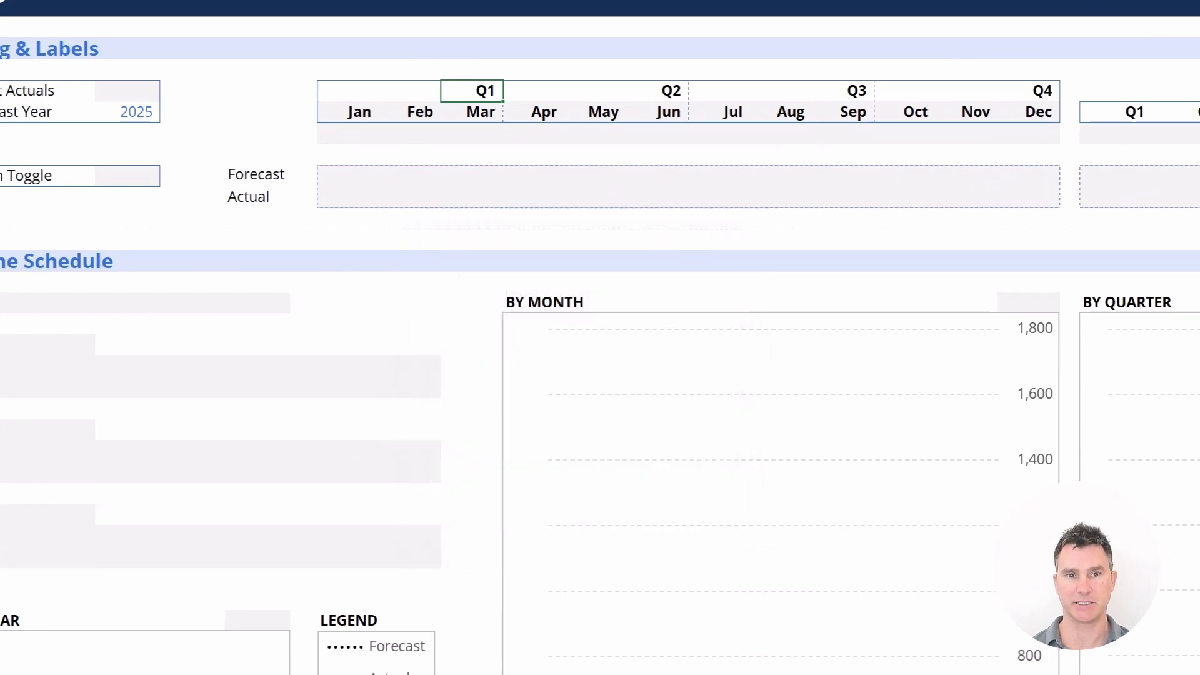
key(Right)
key(Right)
key(Right)
key(Right)
key(Right)
key(Right)
key(Right)
key(Right)
key(Right)
key(Right)
key(Right)
- Inspect the Q1 header in V6: the value 1 shown through the Q0_) format
key(Down)
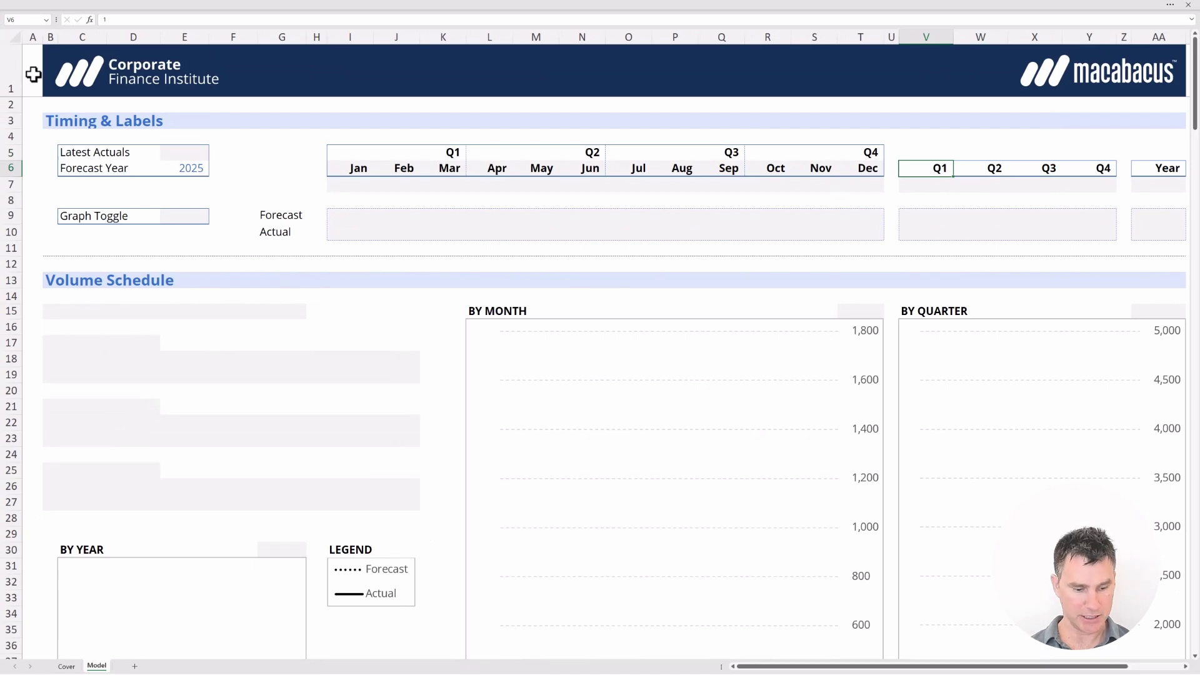
key(ctrl+1)
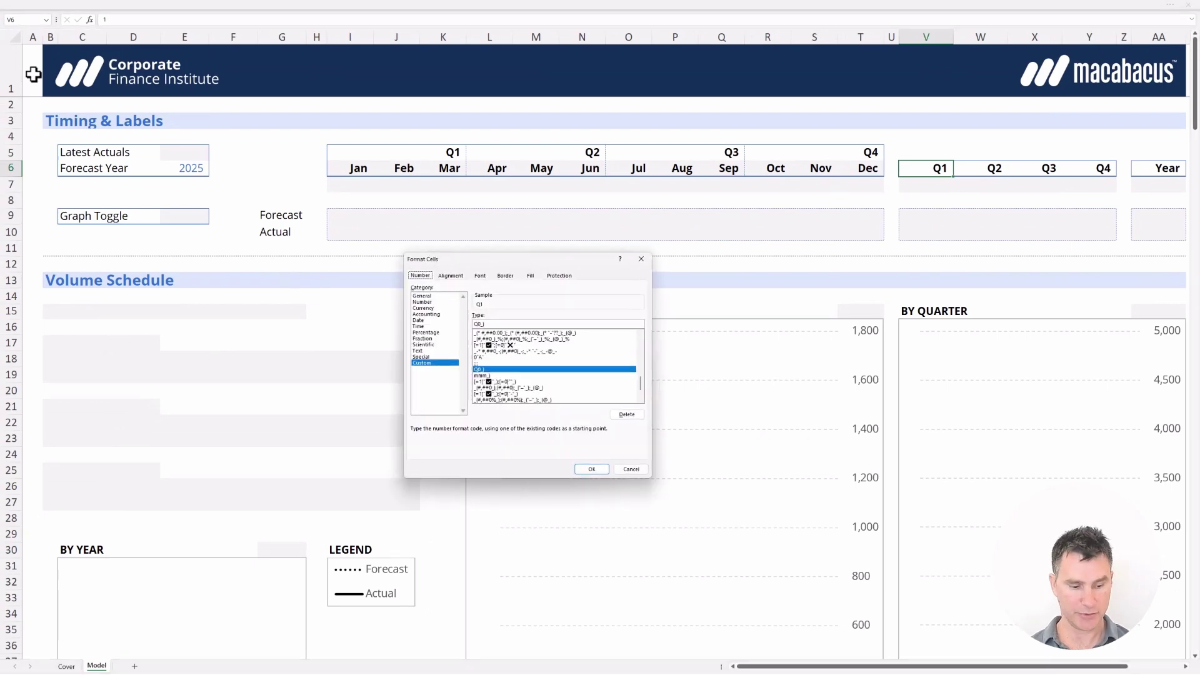
key(Escape)
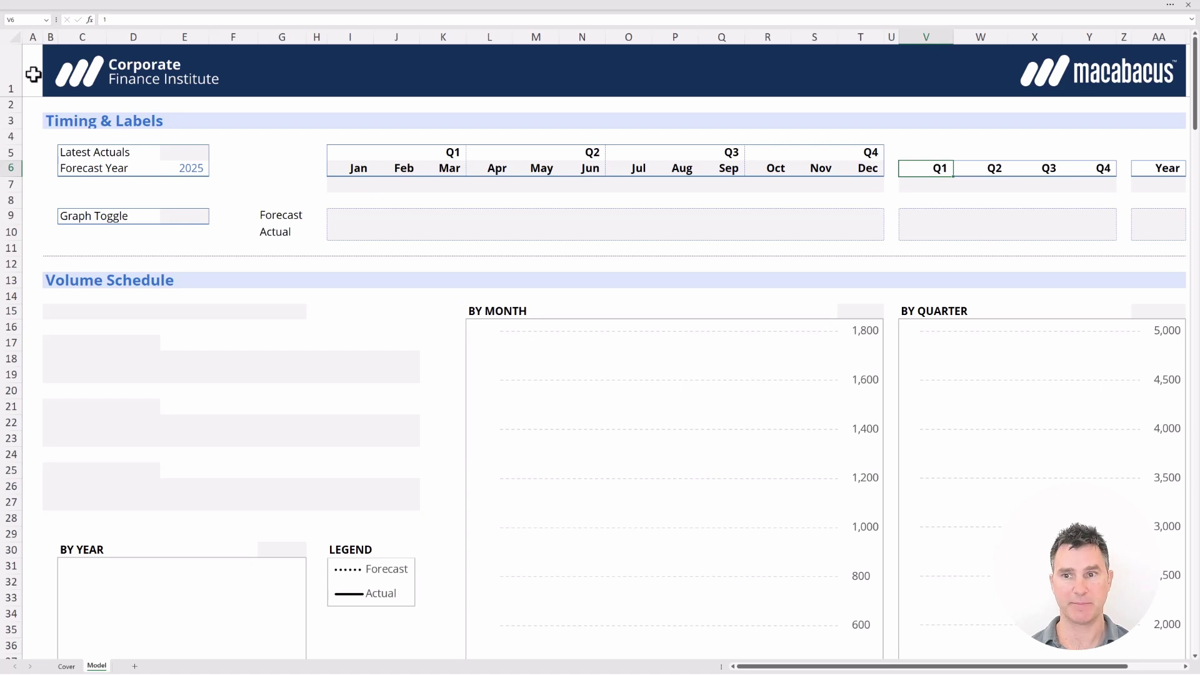
key(F2)
key(Return)
- Fill the Q2 formula =V6+1 from W6 across so the headers run through Q4
key(Up)
key(Right)
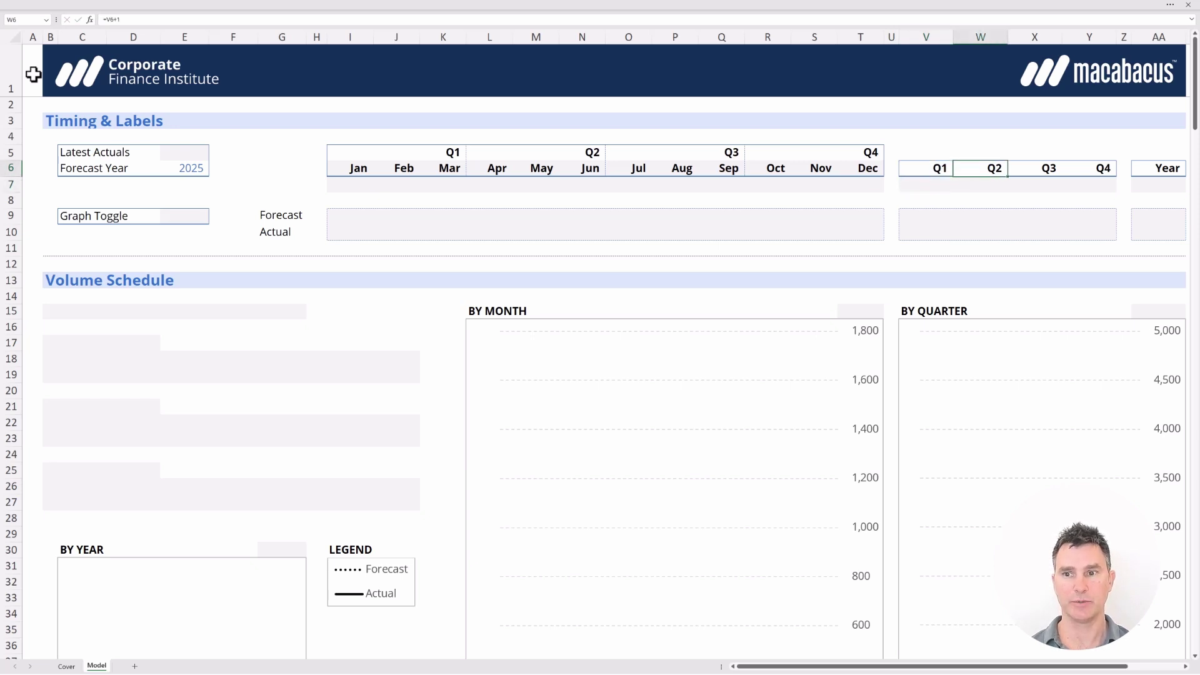
key(F2)
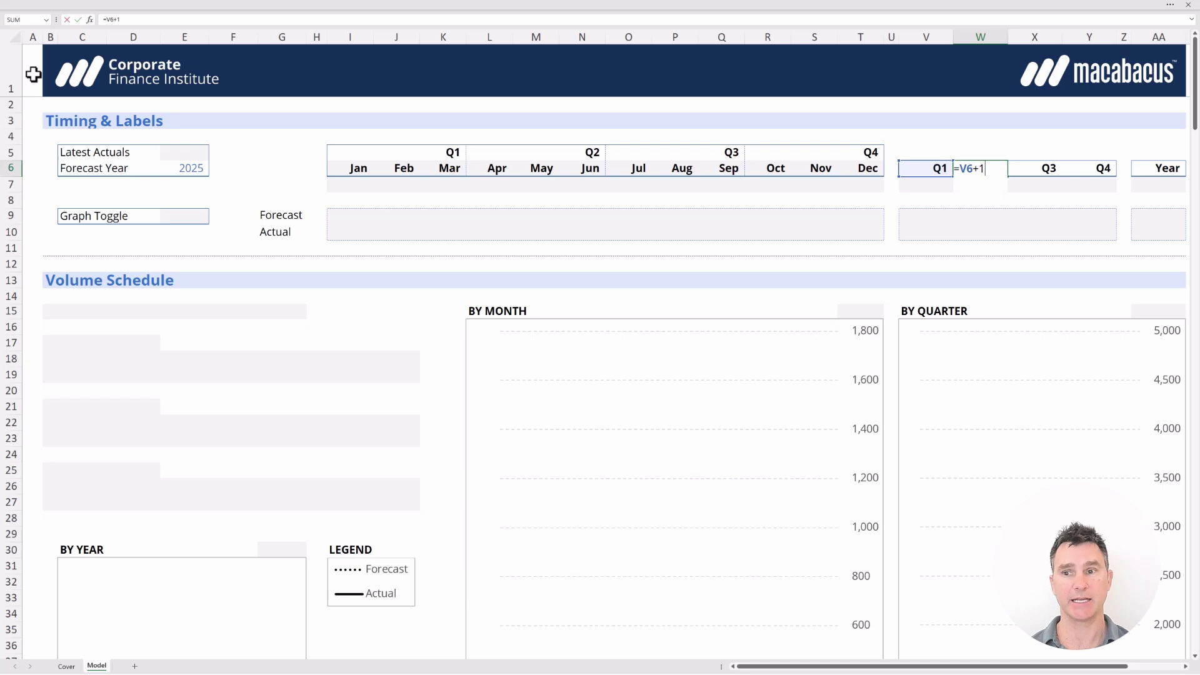
key(ctrl+Return)
key(shift+Right)
key(shift+Right)
key(ctrl+r)
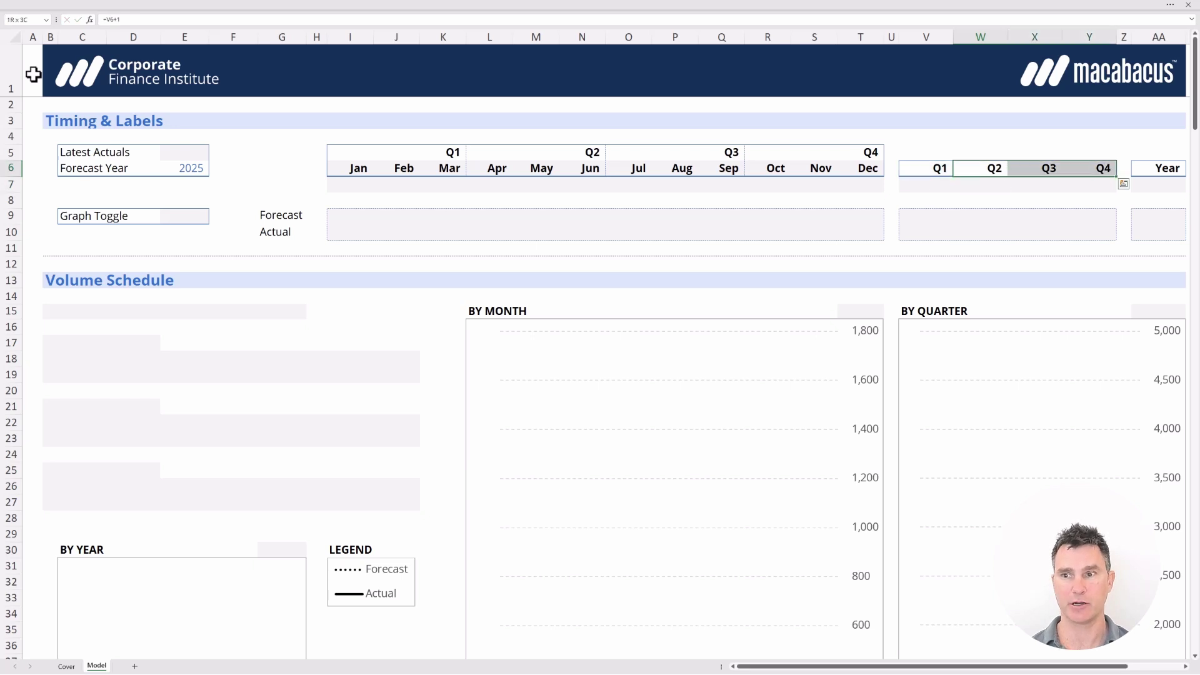
key(Up)
key(Right)
key(Right)
key(Right)
key(Right)
key(shift+Down)
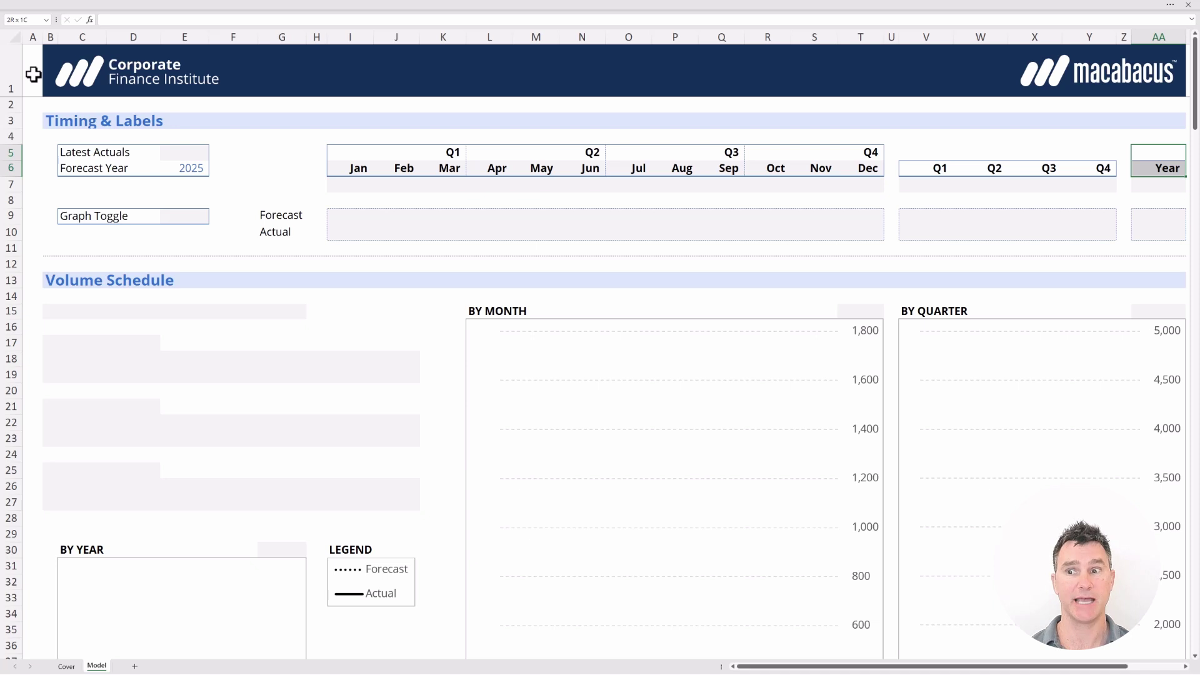
key(Home)
key(Up)
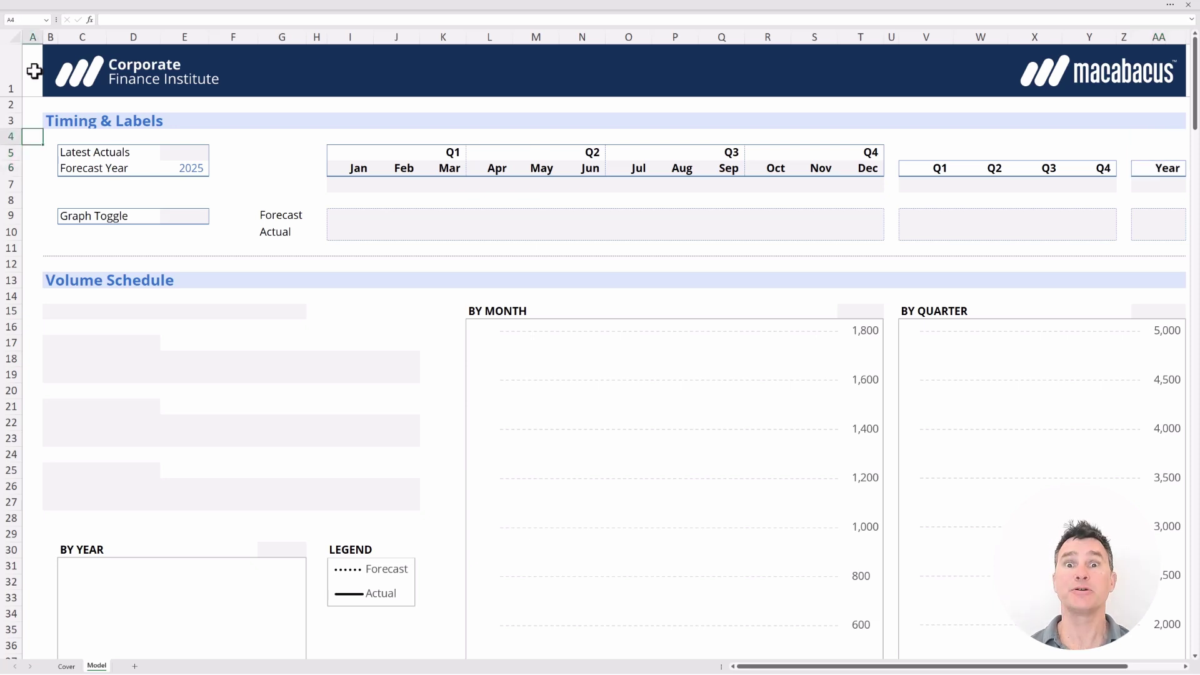
key(Right)
key(Right)
key(Right)
key(Down)
key(Down)
key(Right)
key(Right)
key(Right)
key(Right)
key(shift+Right)
key(shift+Right)
key(shift+Right)
key(shift+Right)
key(shift+Right)
key(shift+Right)
key(shift+Right)
key(shift+Right)
key(shift+Right)
key(shift+Right)
key(shift+Right)
key(shift+Right)
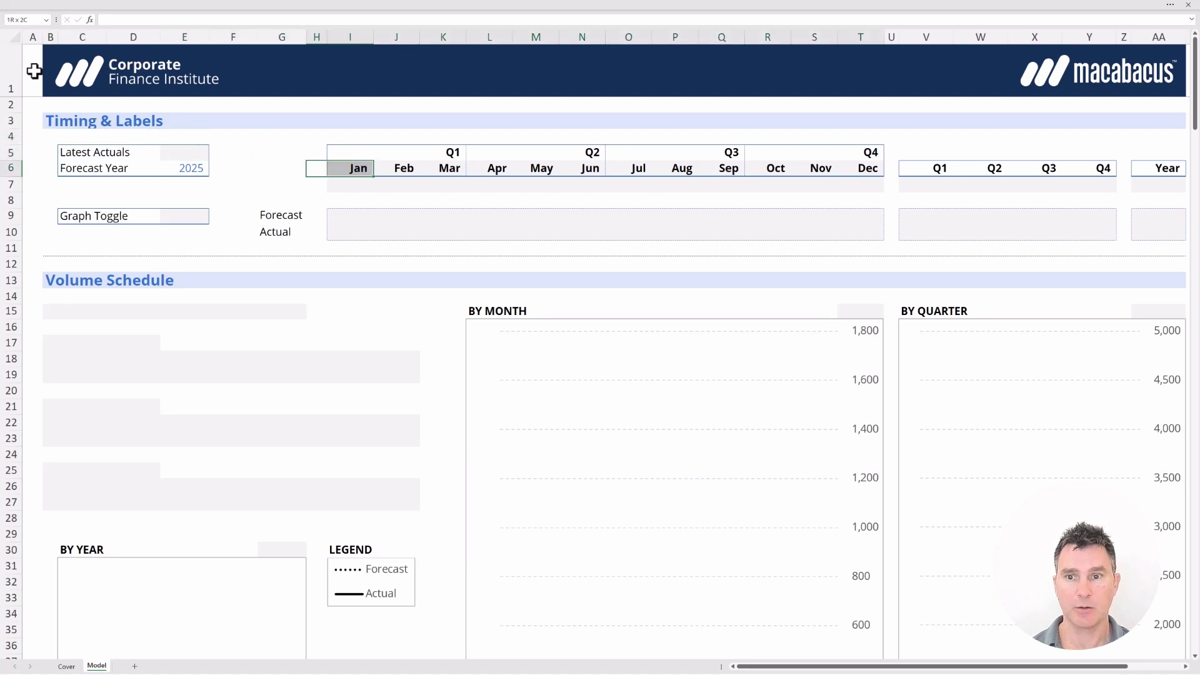
key(Left)
key(Left)
key(Up)
key(shift+Left)
key(shift+Right)
key(shift+Left)
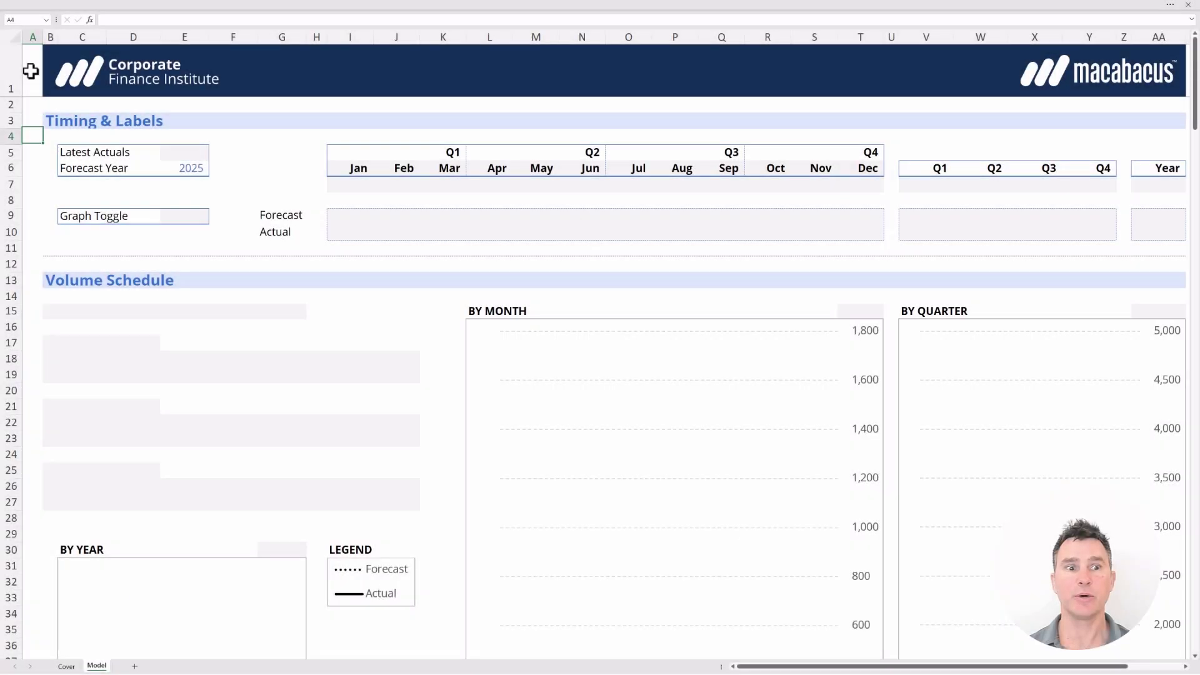
key(Left)
key(Left)
key(Right)
key(Right)
key(shift+Up)
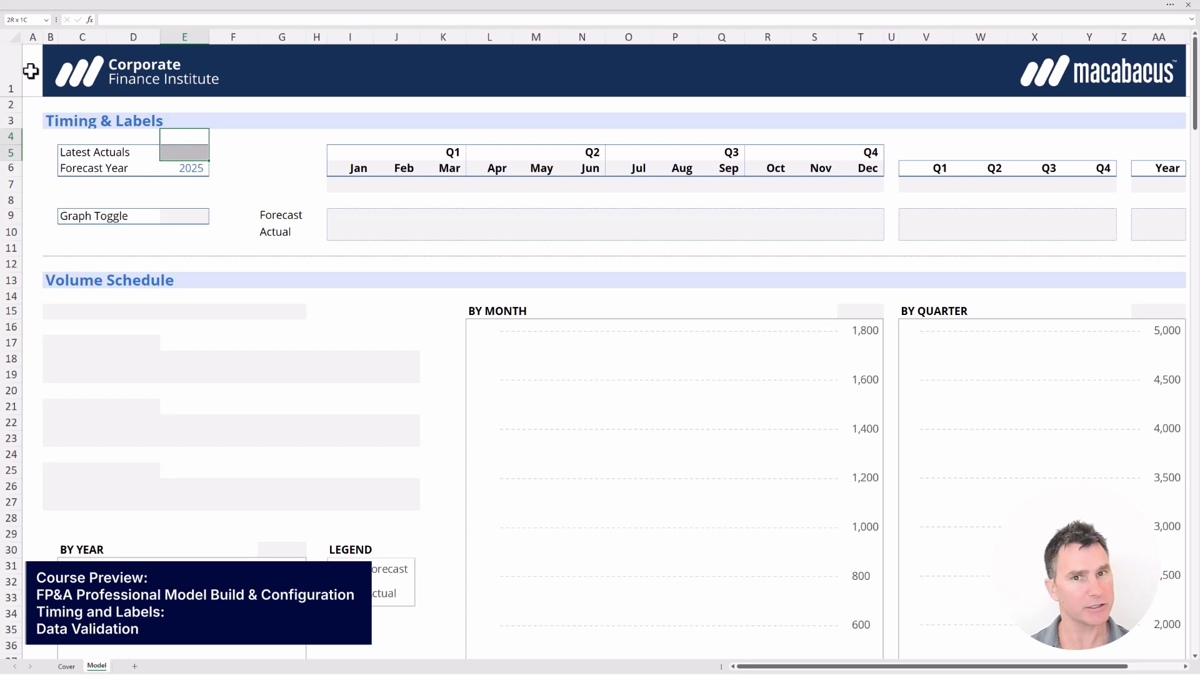
key(Right)
key(Right)
key(Down)
key(Down)
key(Right)
key(ctrl+shift+Right)
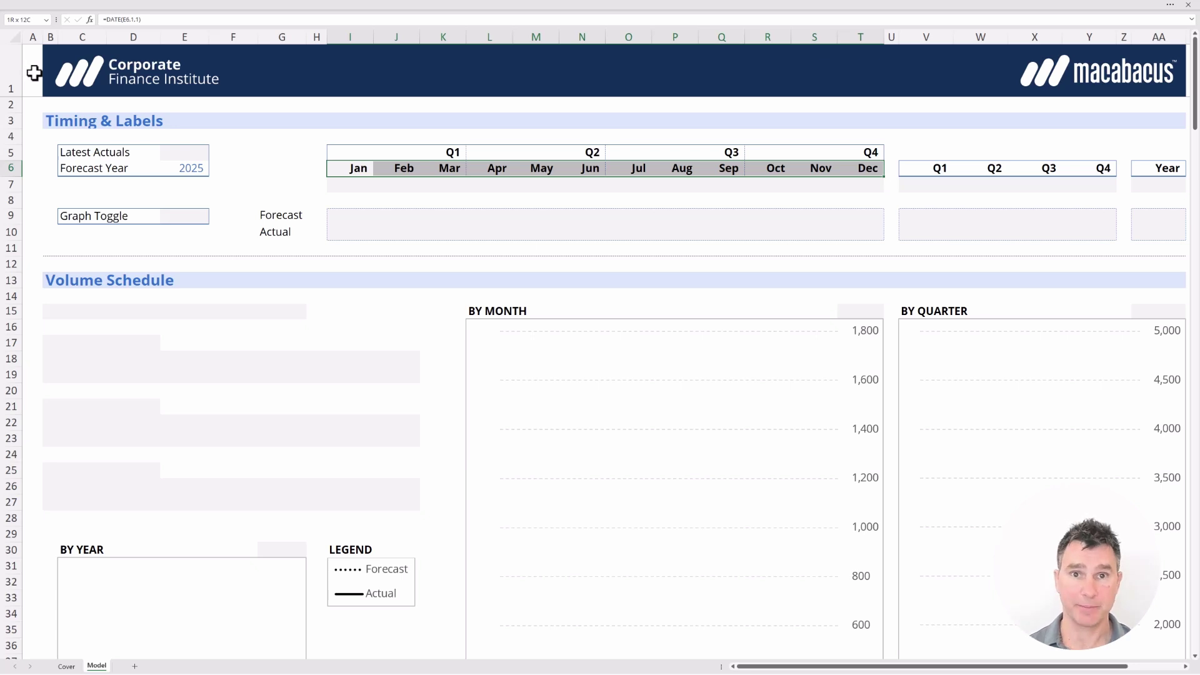
key(Left)
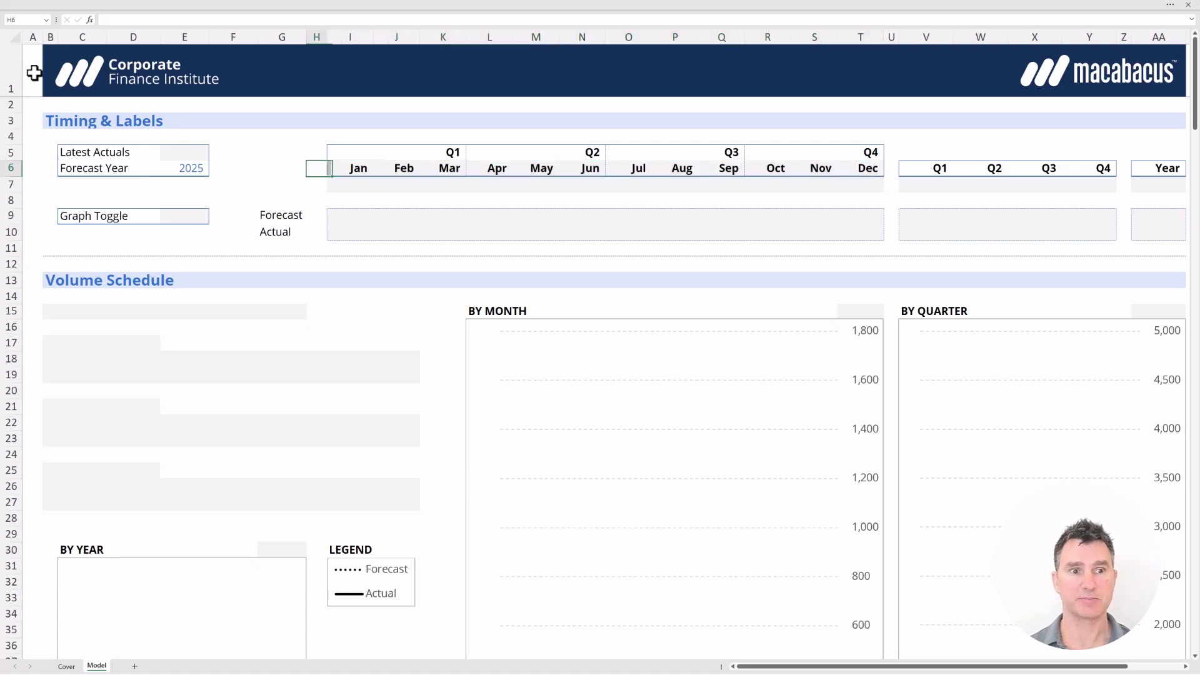
key(Left)
key(Left)
key(Left)
key(Up)
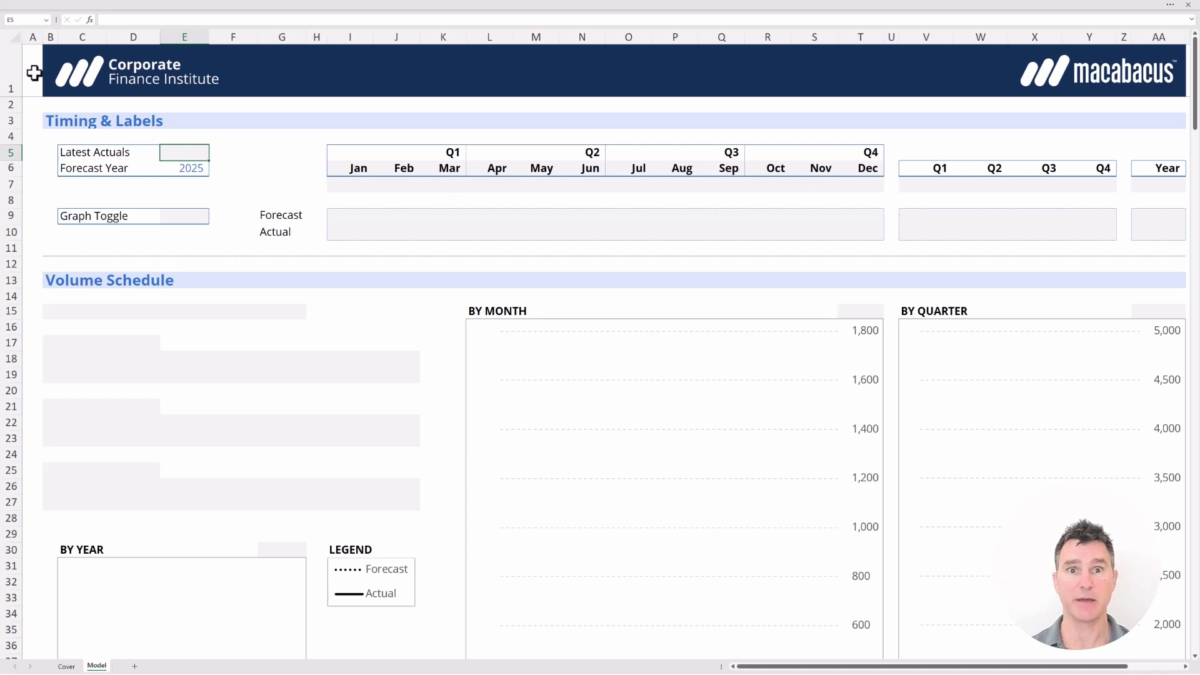
- Exit full-screen view and open the Data Validation dialog for the Latest Actuals cell E5
key(ctrl+shift+F1)
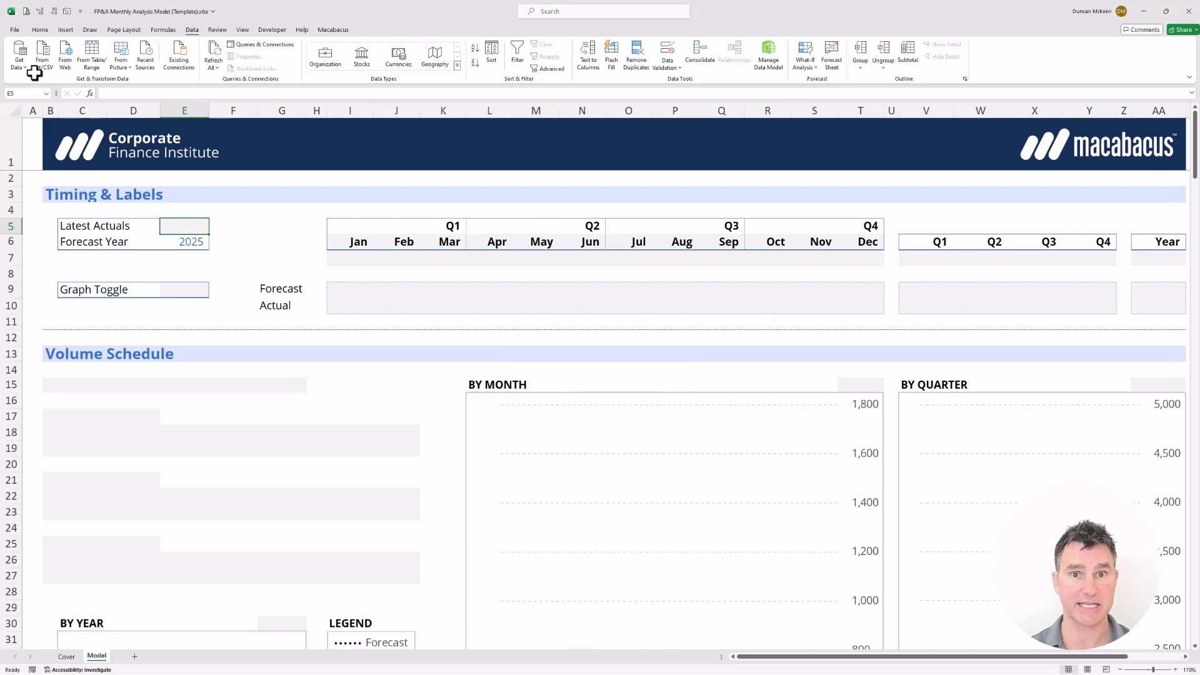
key(alt)
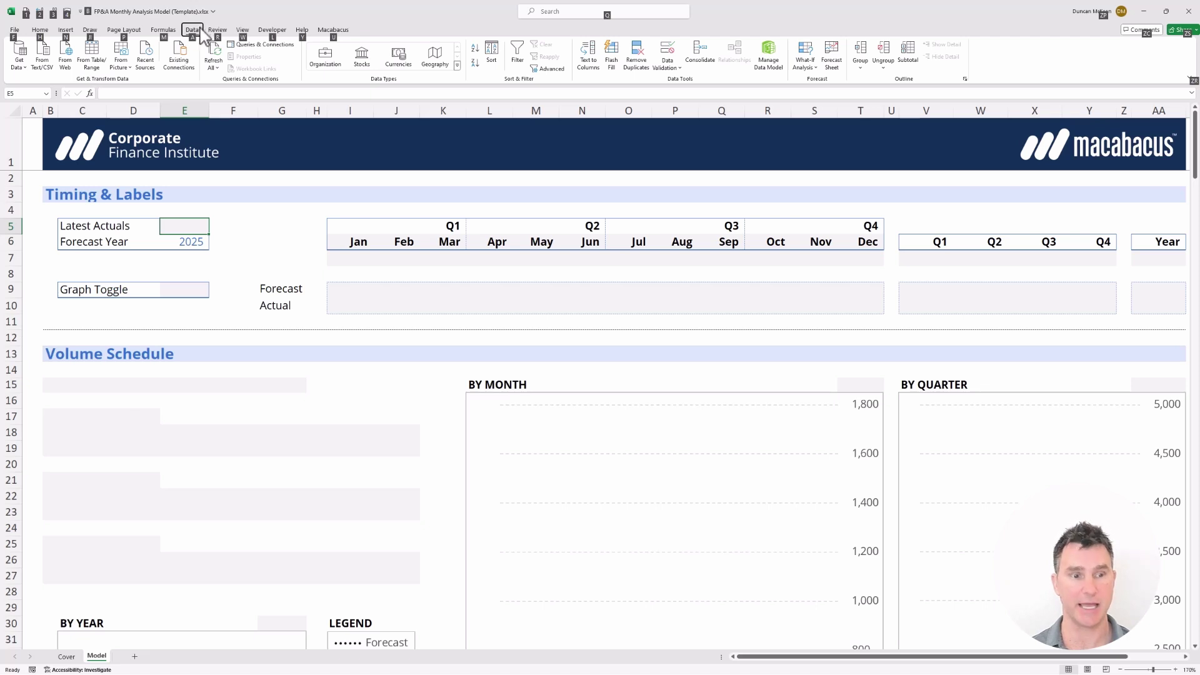
key(a)
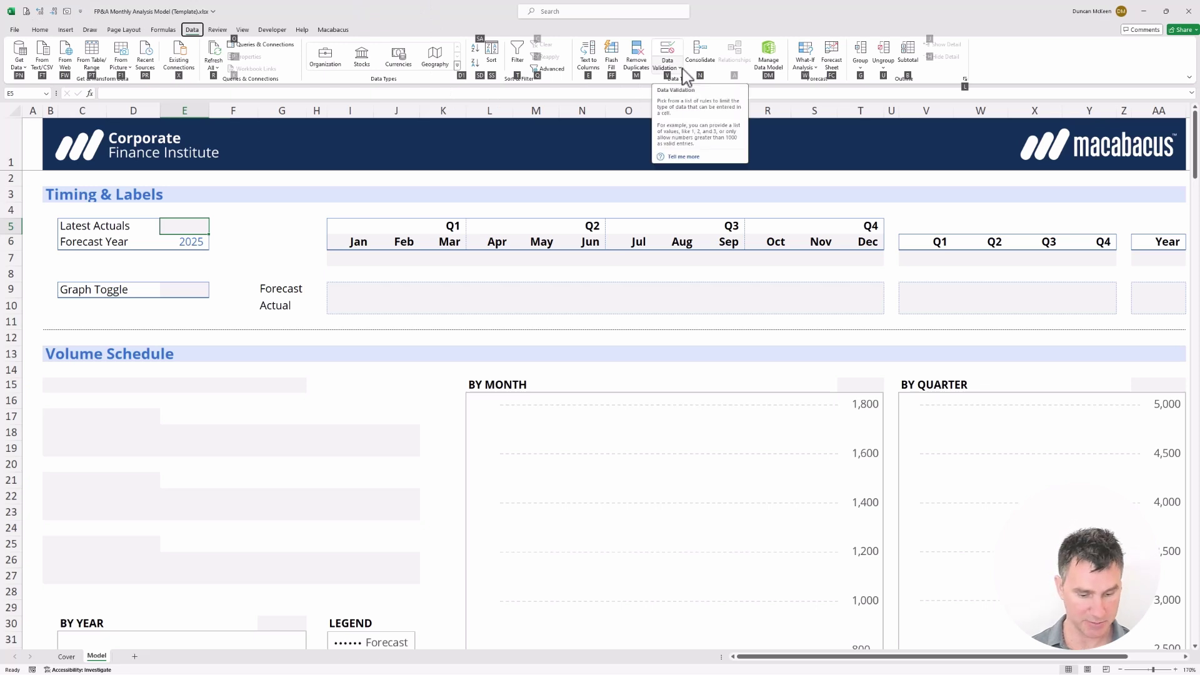
key(v)
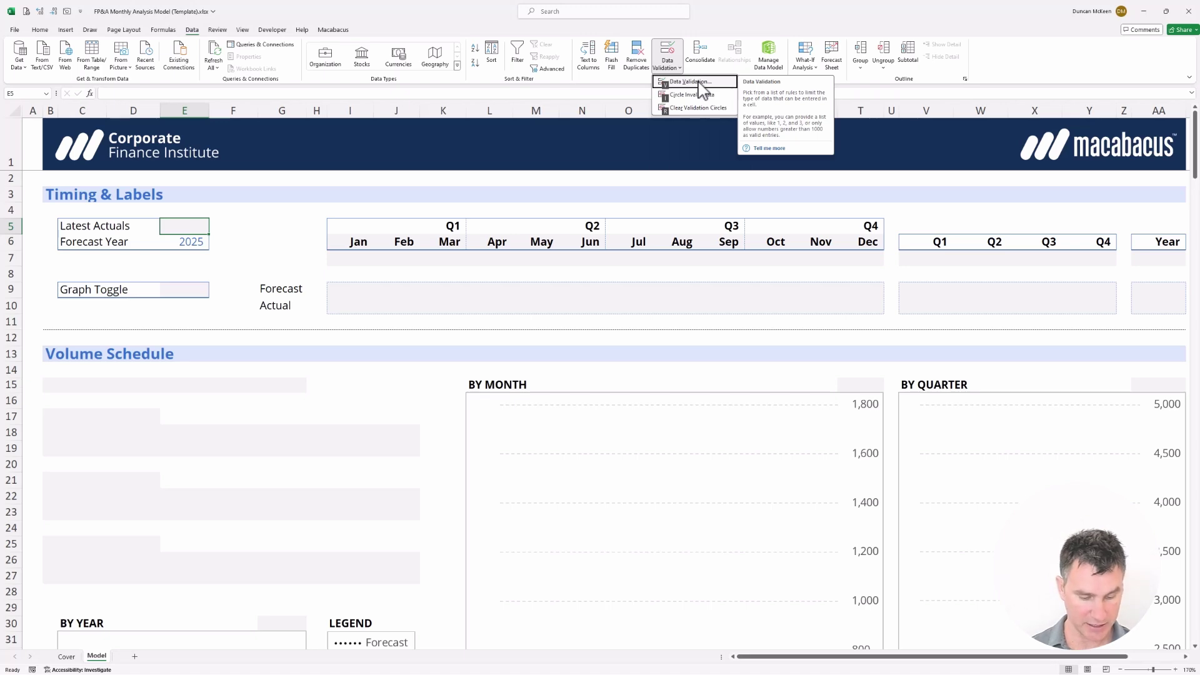
key(v)
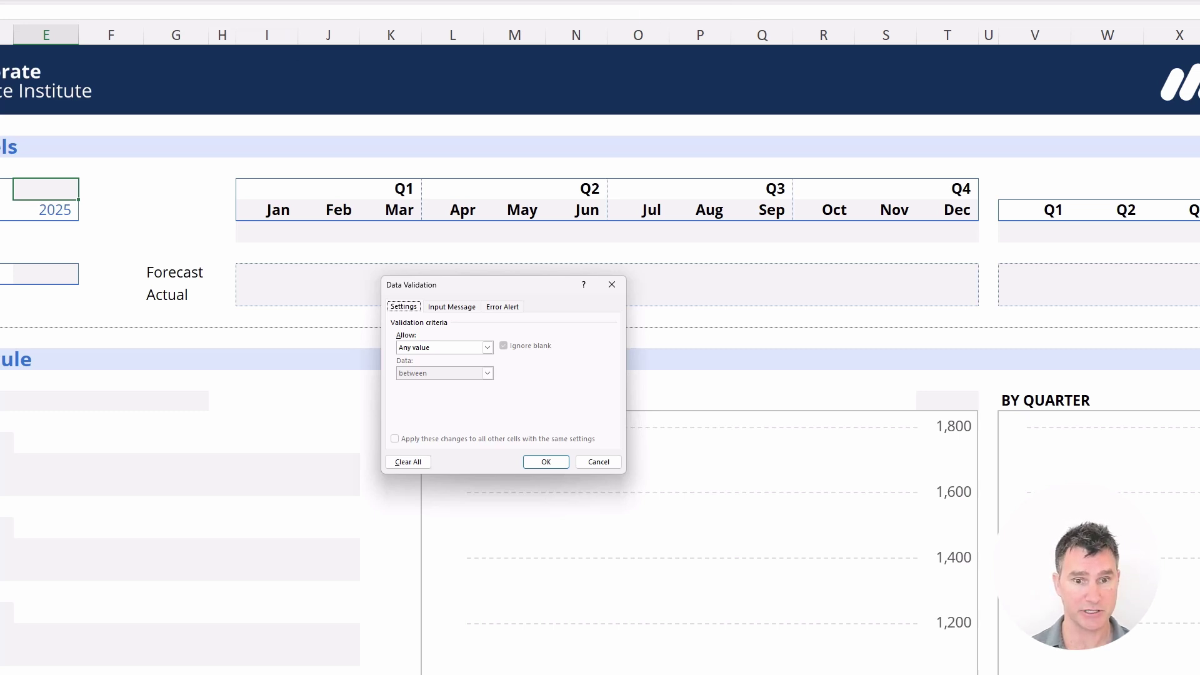
- Set E5's validation to List with source =$I$6:$T$6, the Jan–Dec month headings
key(Tab)
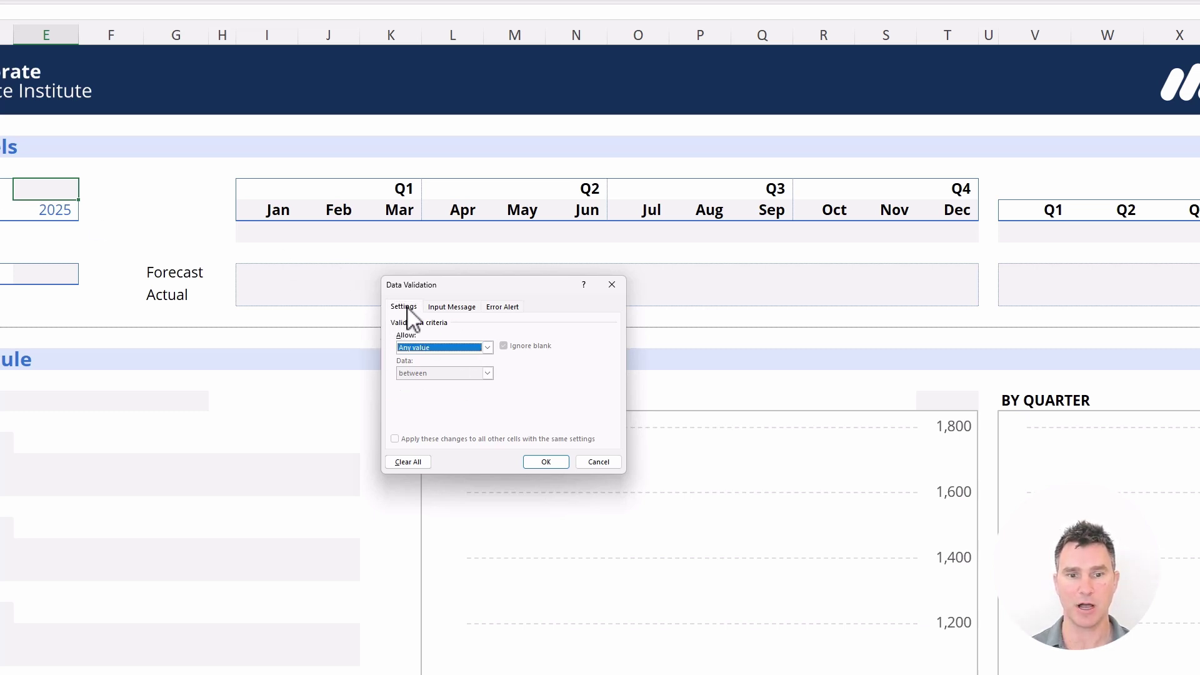
key(alt+Down)
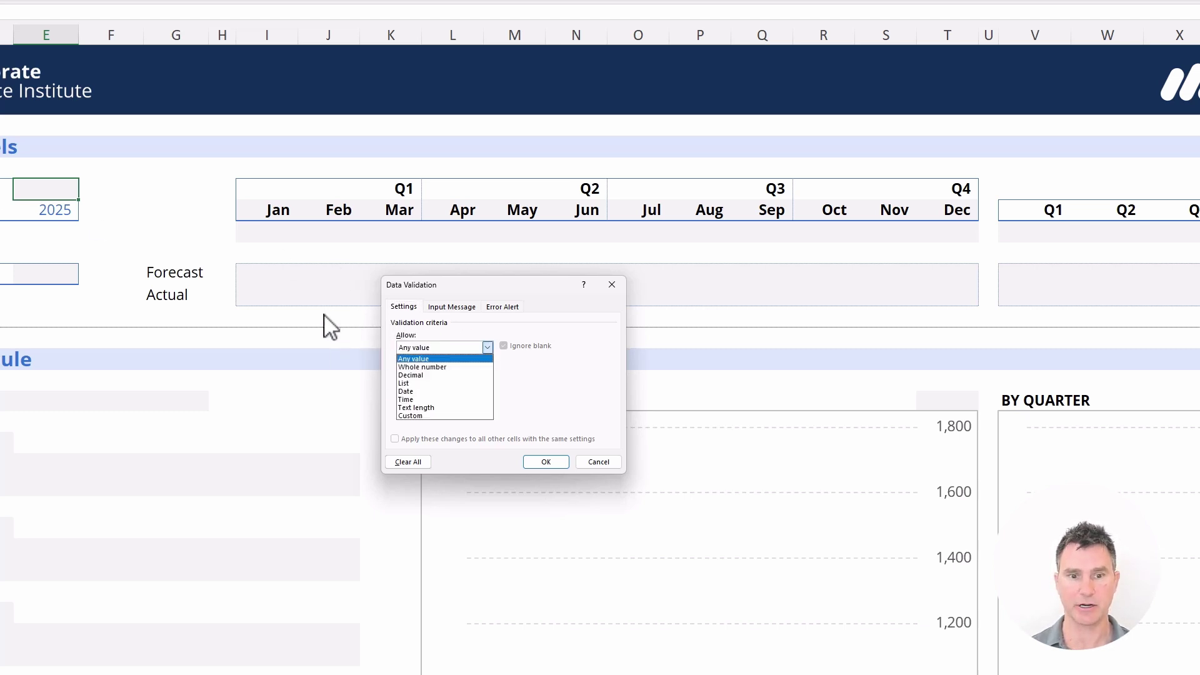
key(Down)
key(Down)
key(Down)
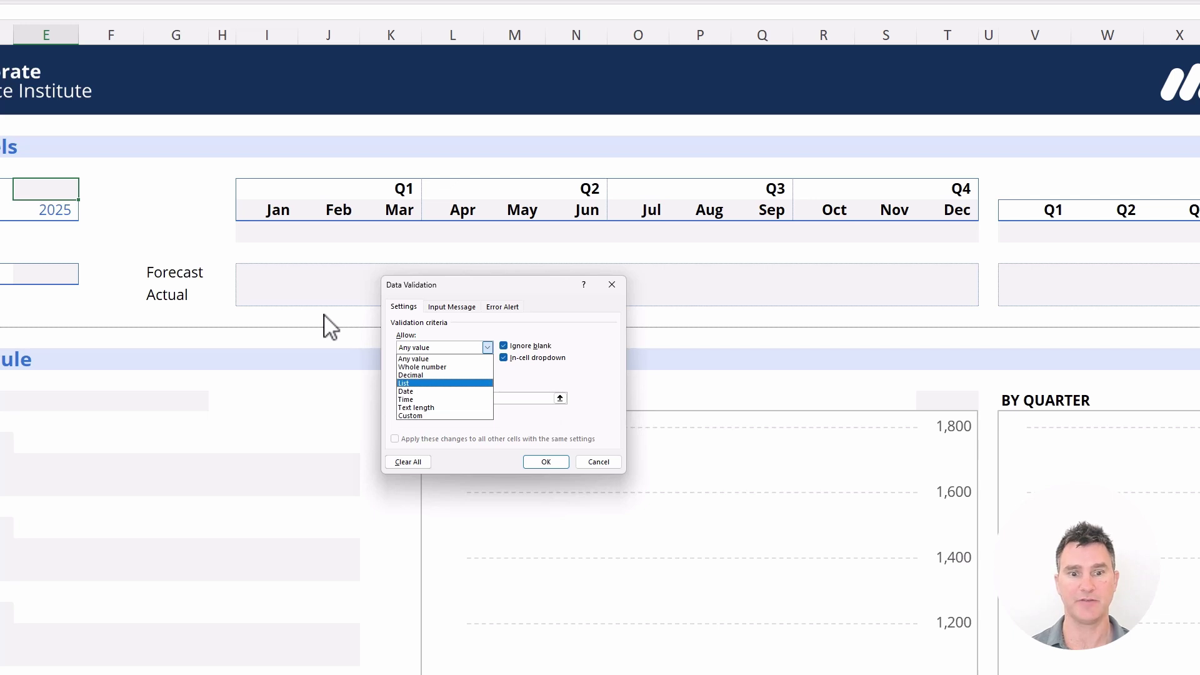
key(Return)
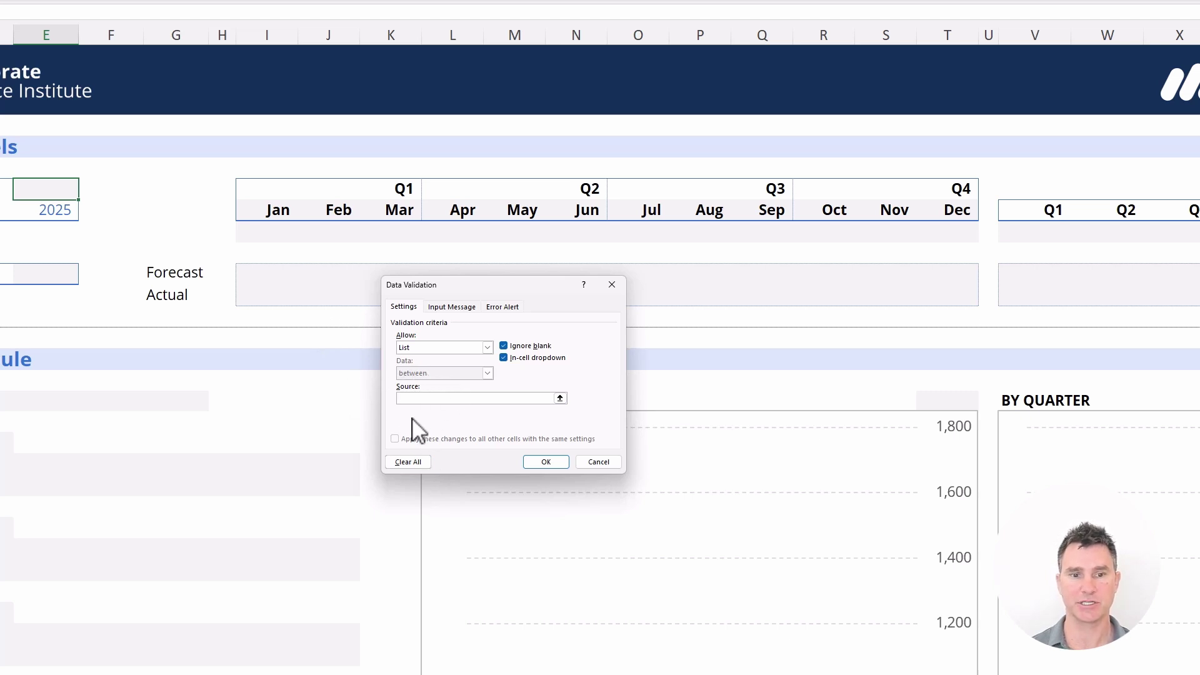
key(Right)
key(Right)
key(Right)
key(Right)
key(Down)
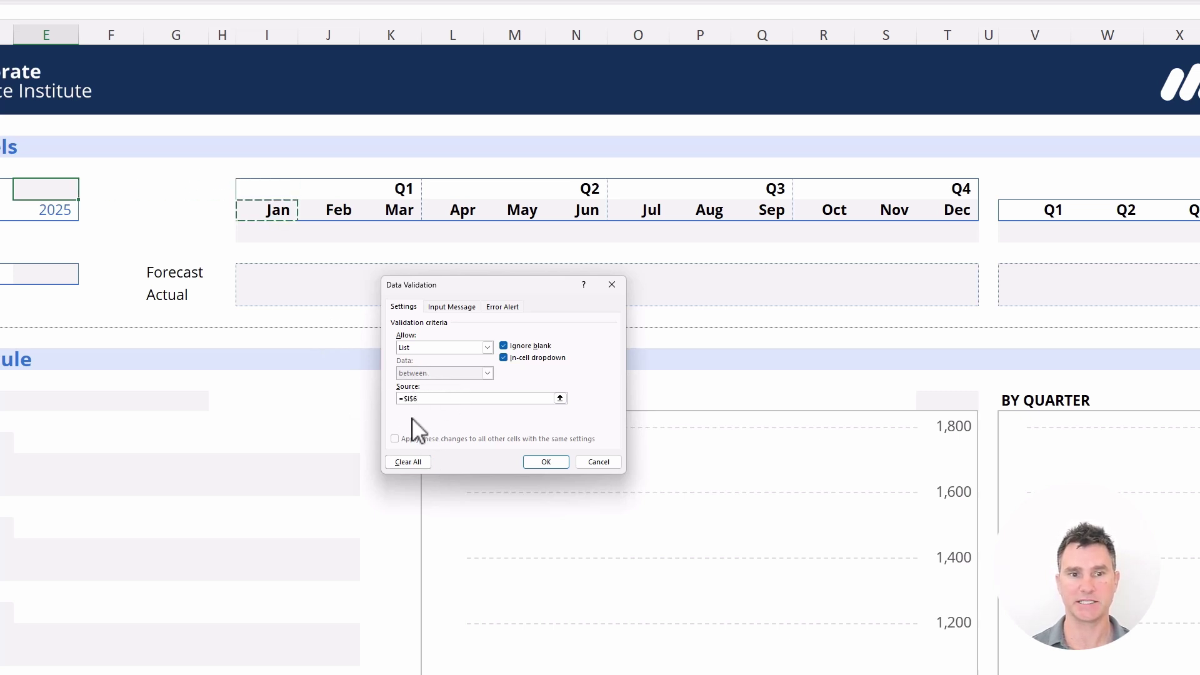
key(ctrl+shift+Right)
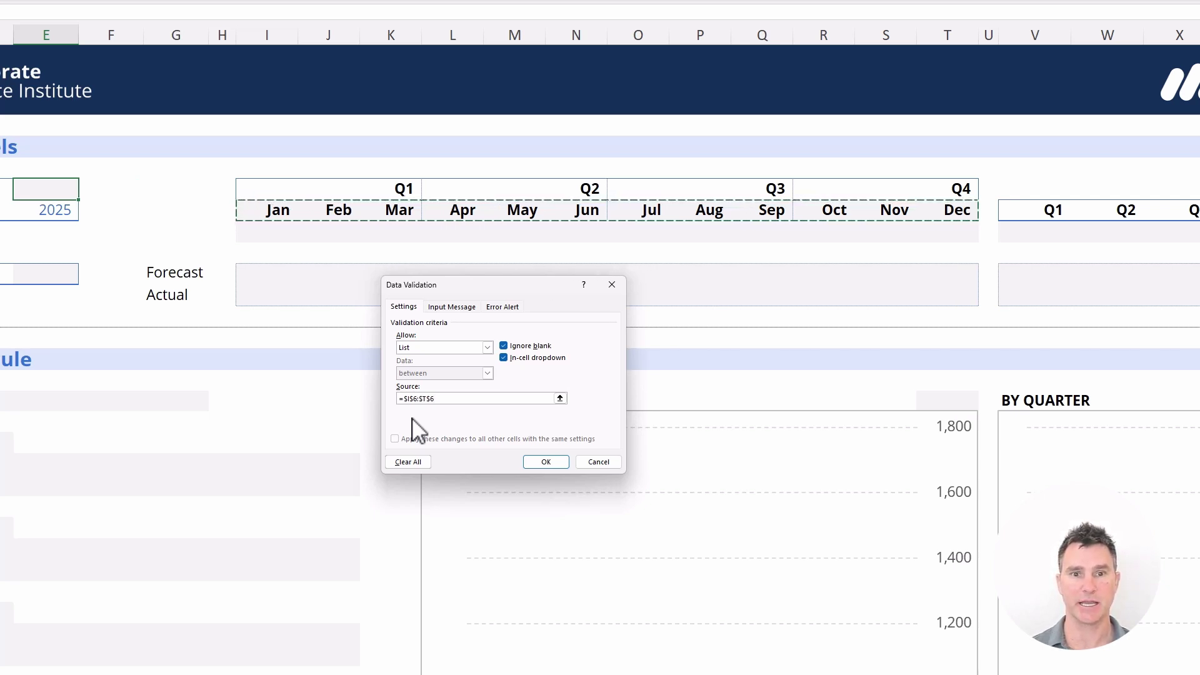
key(Return)
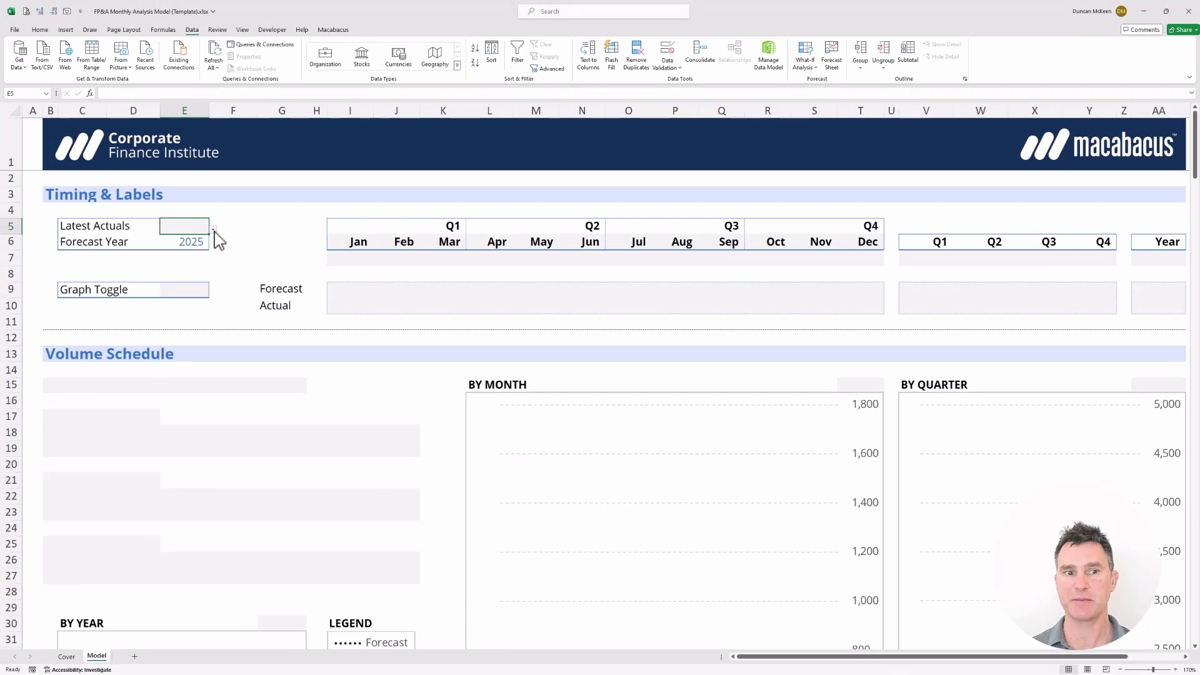
- Choose Mar, then Apr, from E5's month drop-down so Latest Actuals is 4/1/2025
click(214, 230)
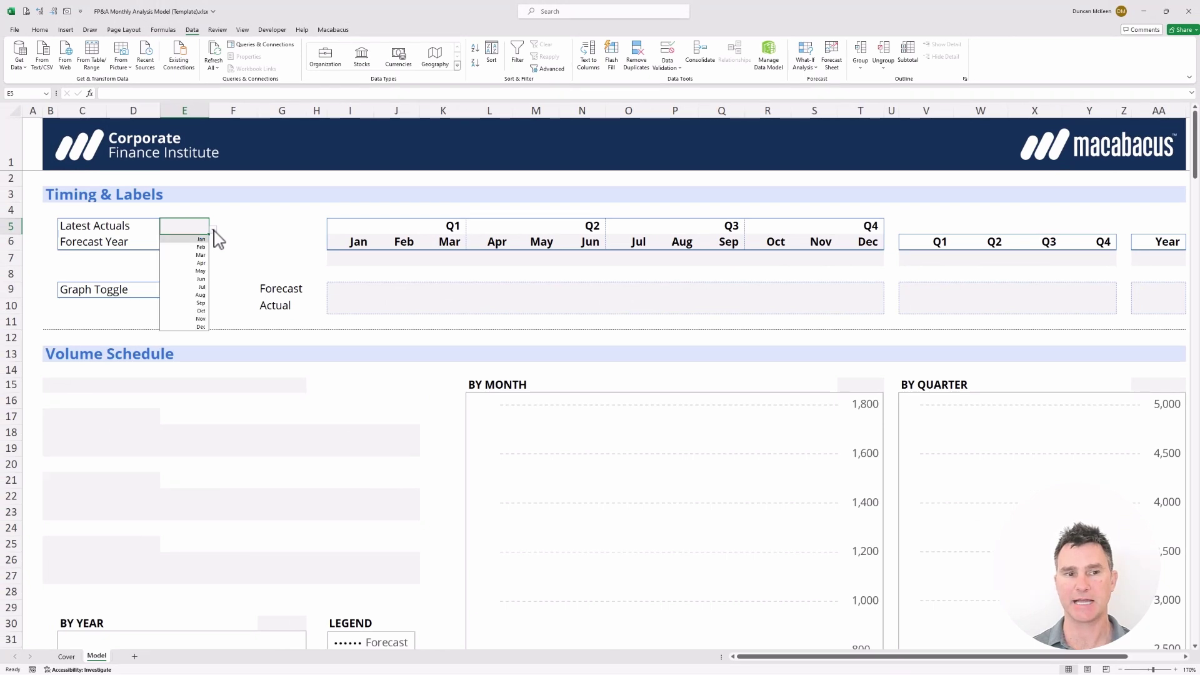
click(200, 255)
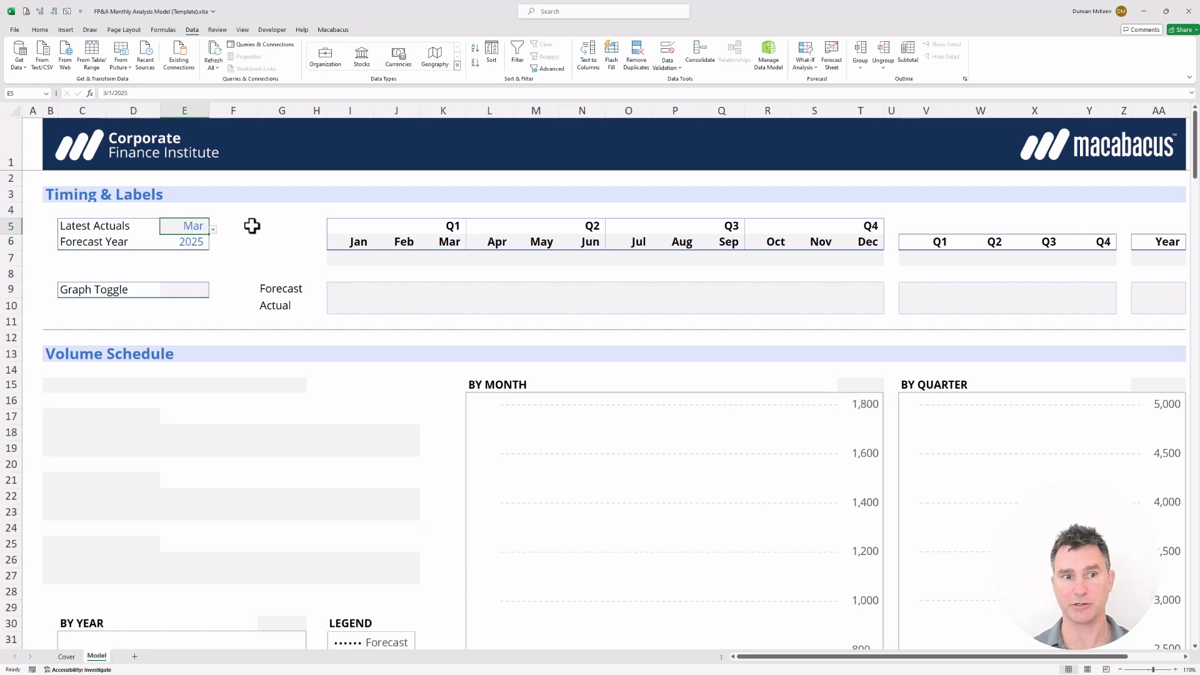
key(alt+Down)
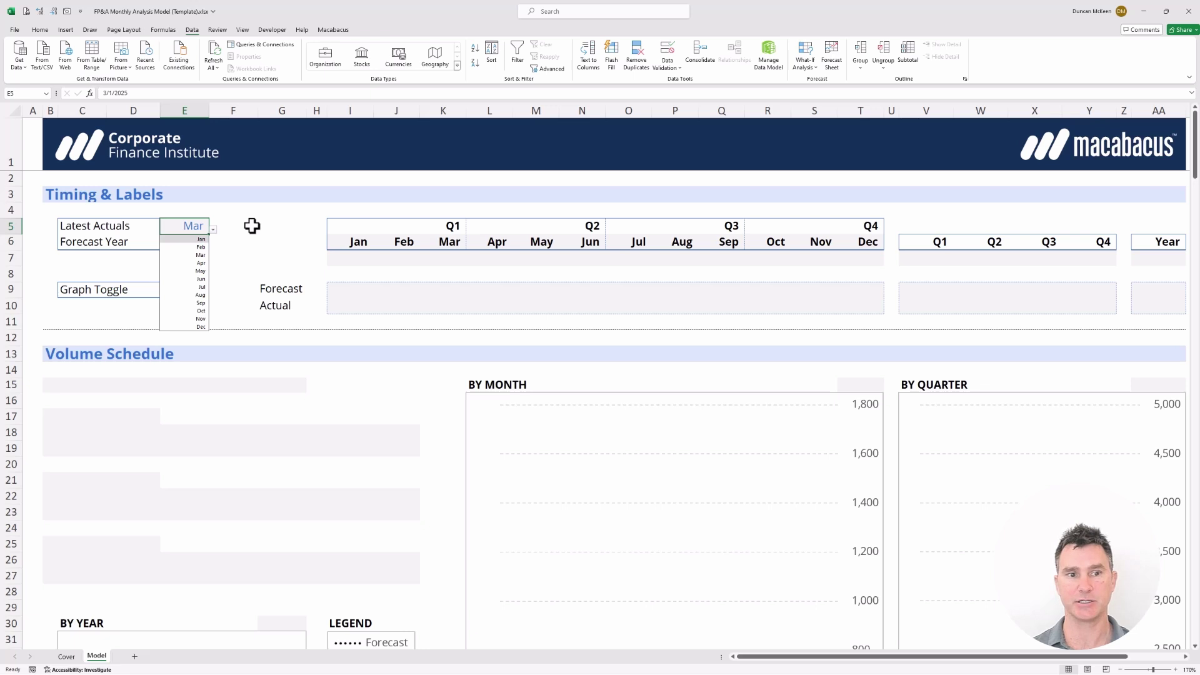
key(Down)
key(Down)
key(Down)
key(Down)
key(Down)
key(Up)
key(Up)
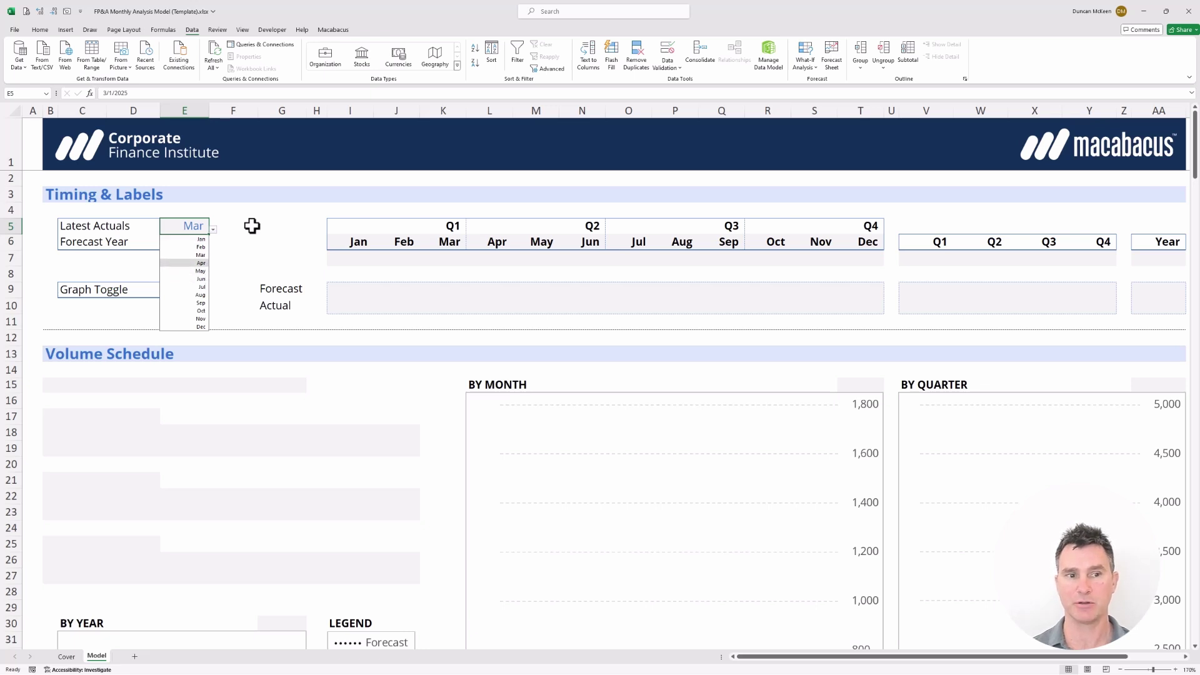
key(Return)
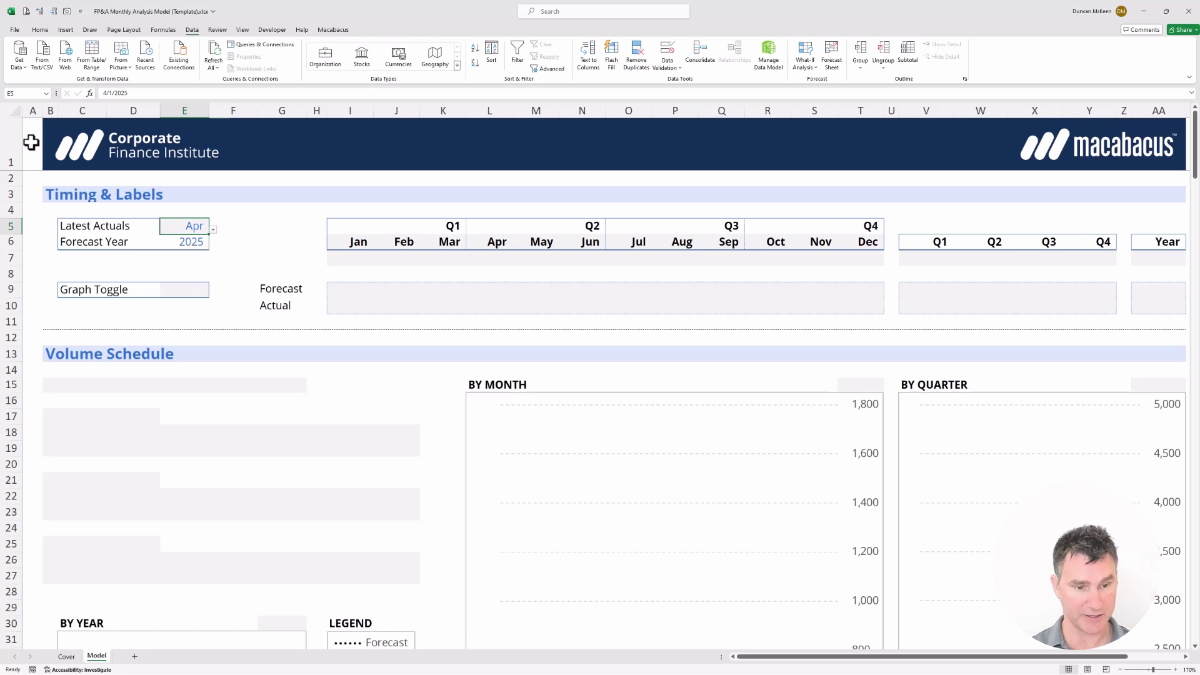
- Return to full-screen view and select the empty row 7 cells under Jan through Apr
key(ctrl+shift+F1)
key(Right)
key(Down)
key(Right)
key(Right)
key(Down)
key(shift+Right)
key(shift+Right)
key(shift+Right)
key(shift+Right)
key(shift+Right)
key(shift+Right)
key(shift+Right)
key(shift+Right)
key(shift+Right)
key(shift+Right)
key(shift+Right)
key(shift+Right)
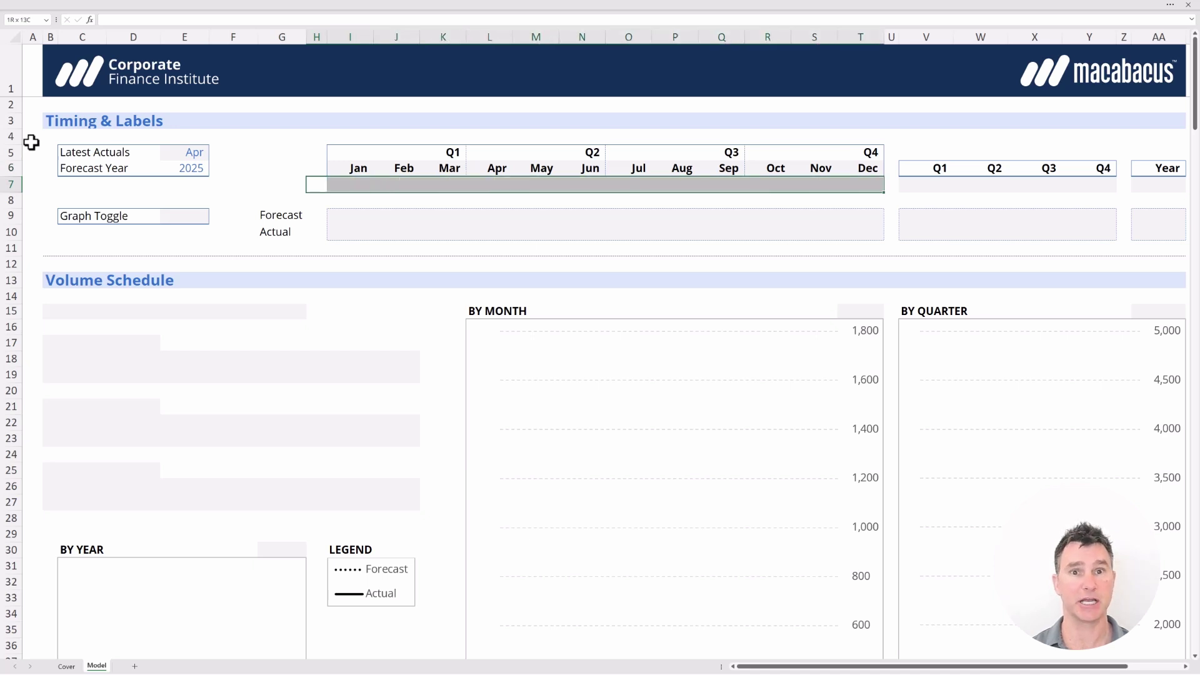
key(Right)
key(shift+Right)
key(shift+Right)
key(shift+Right)
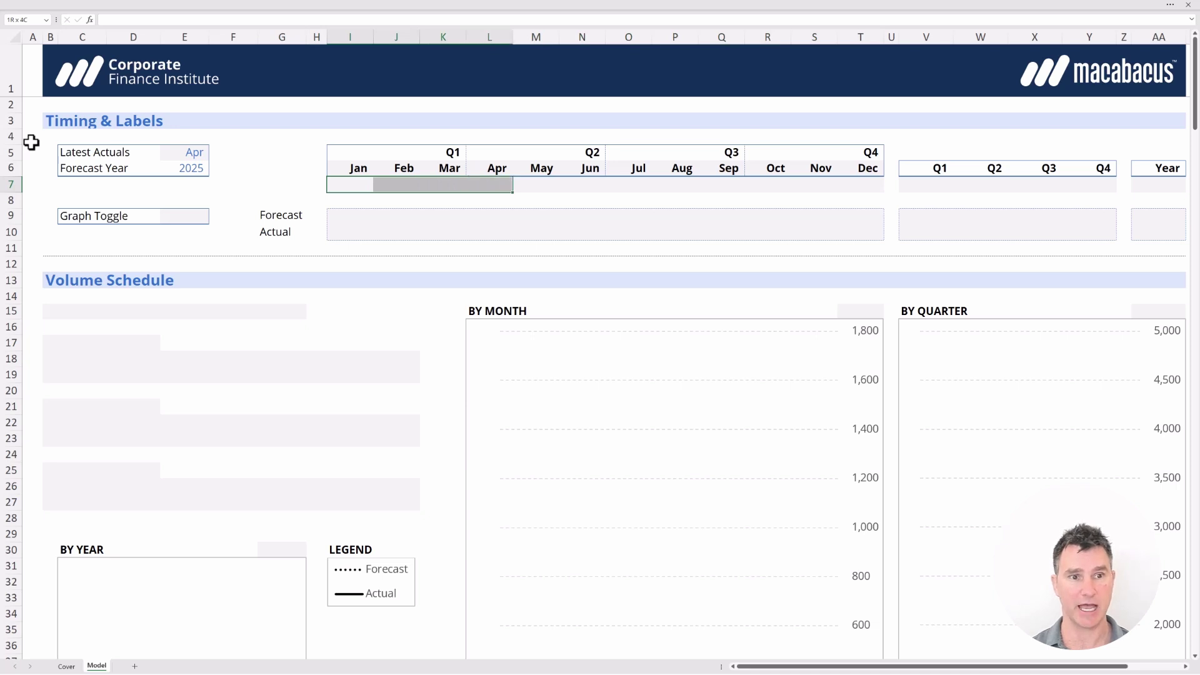